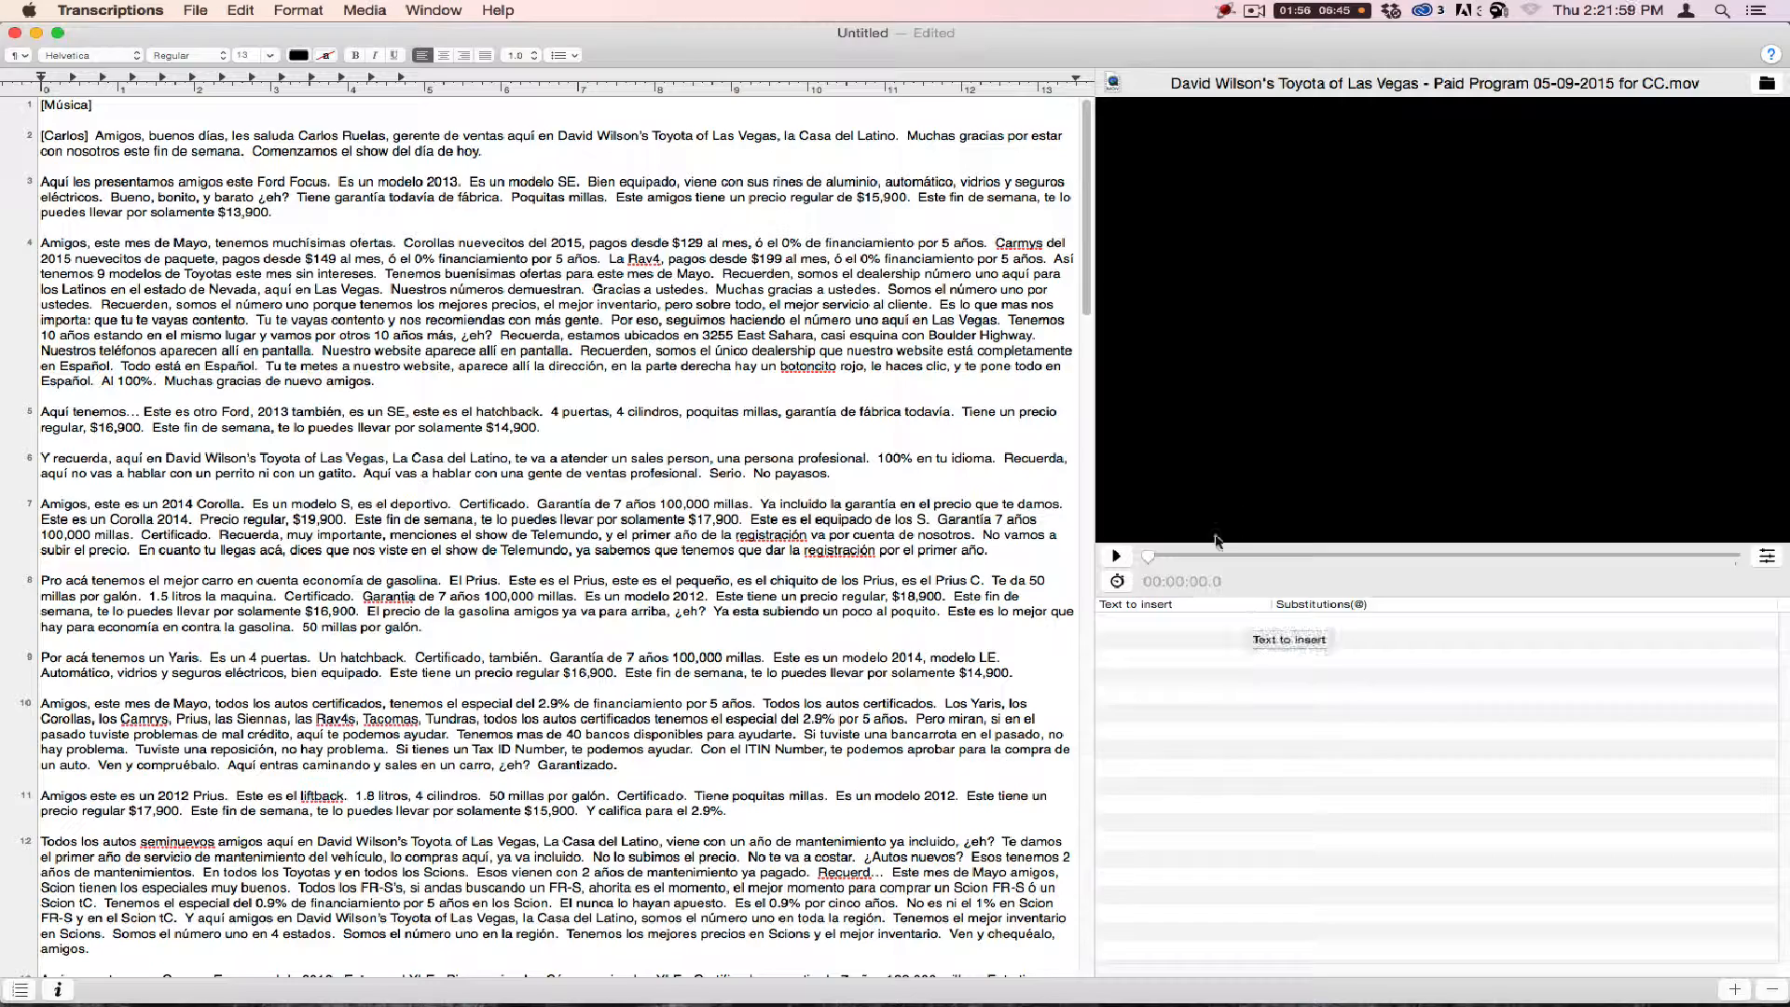
Step: Play the video from about 4:36 and raise its playback rate to about 100% in the media controls
left_click_drag(1148, 555, 1249, 557)
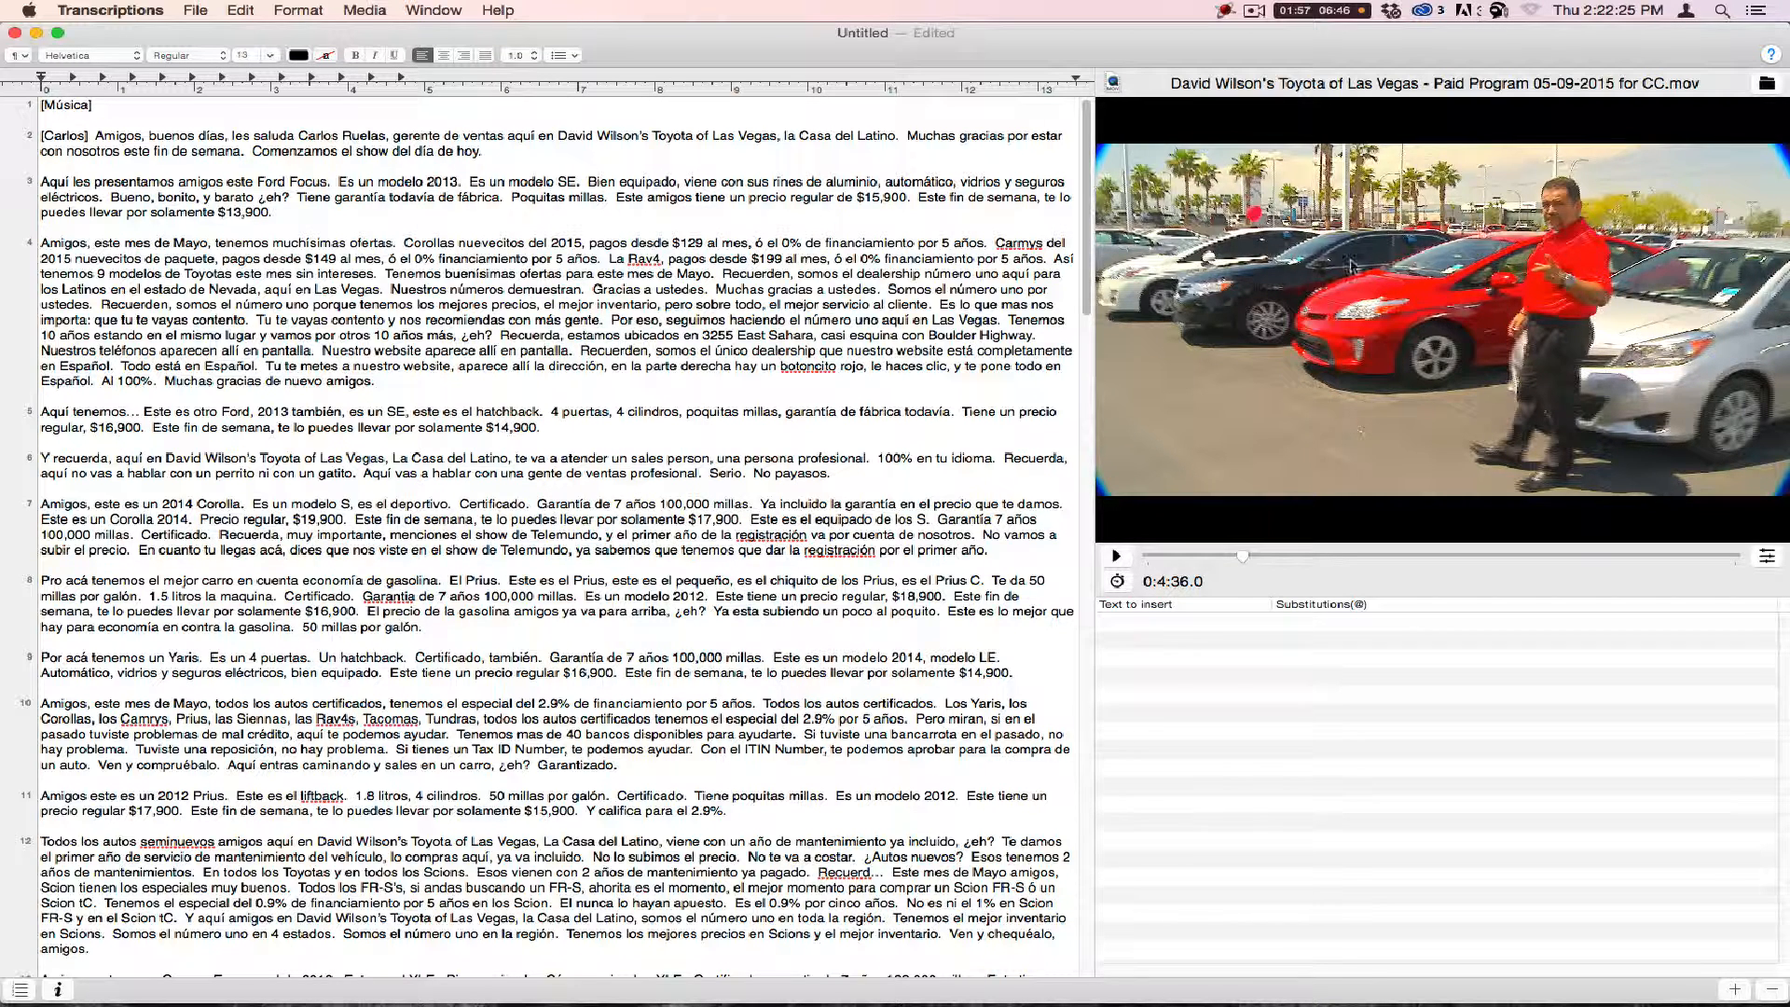
left_click(1117, 556)
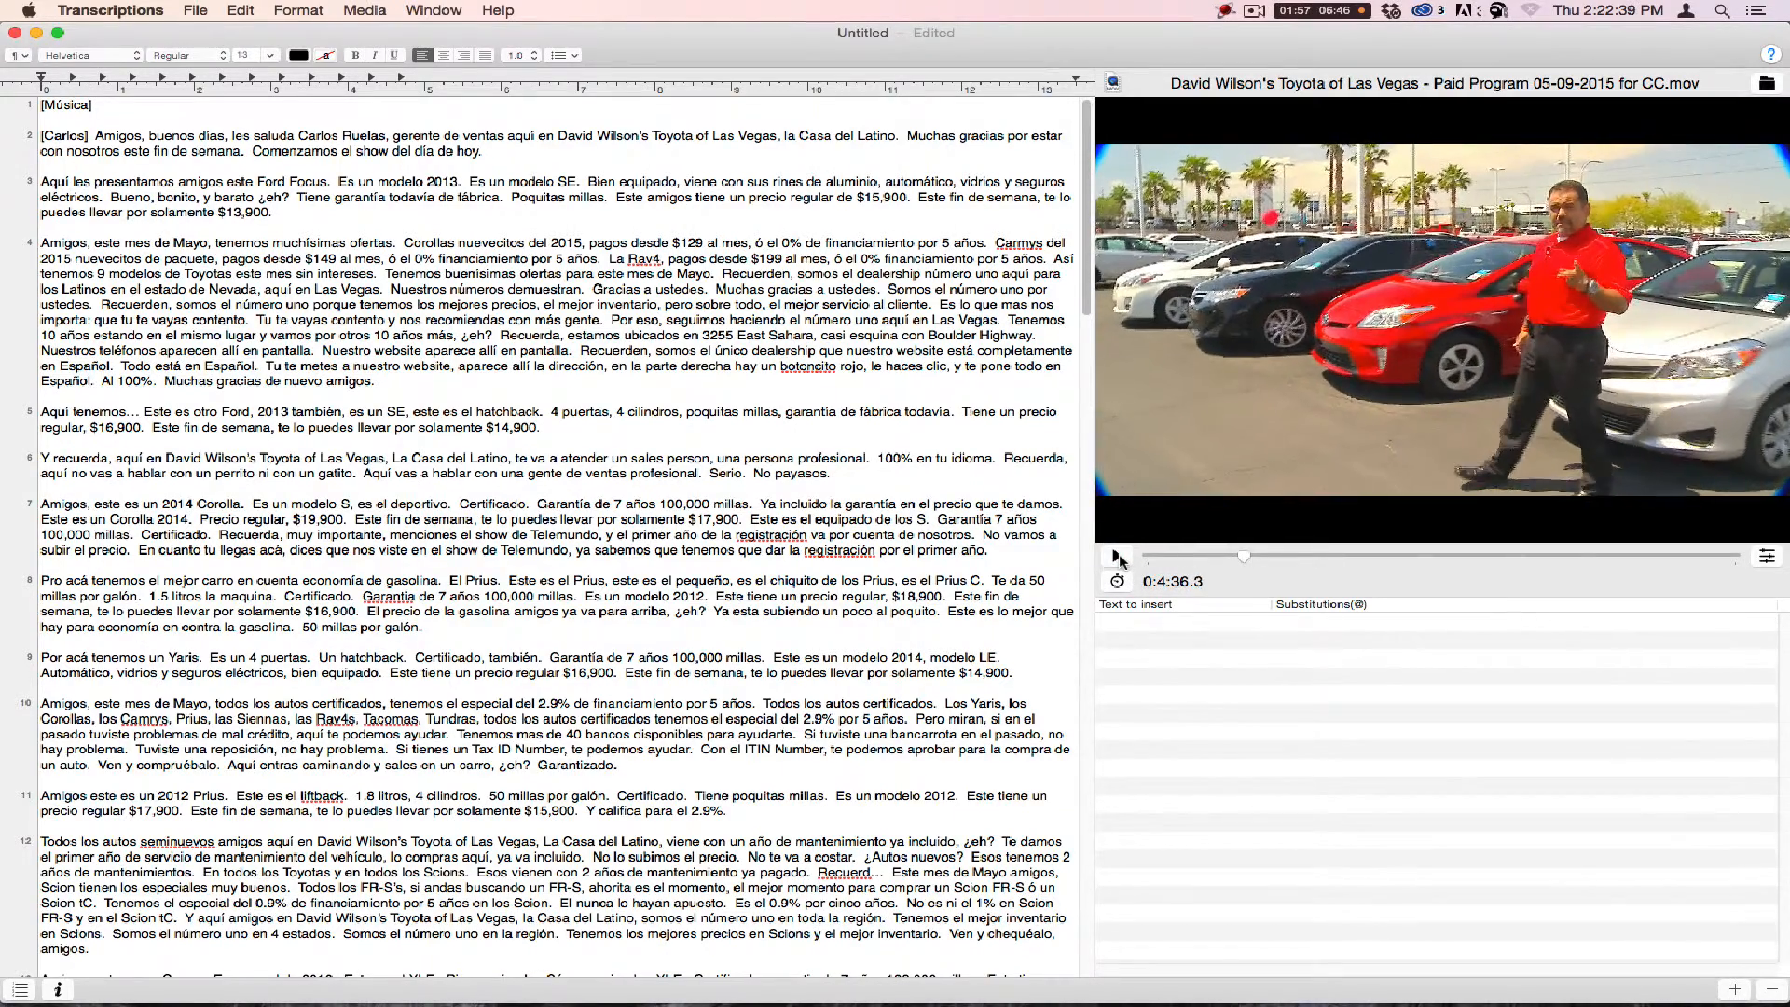
left_click(1766, 555)
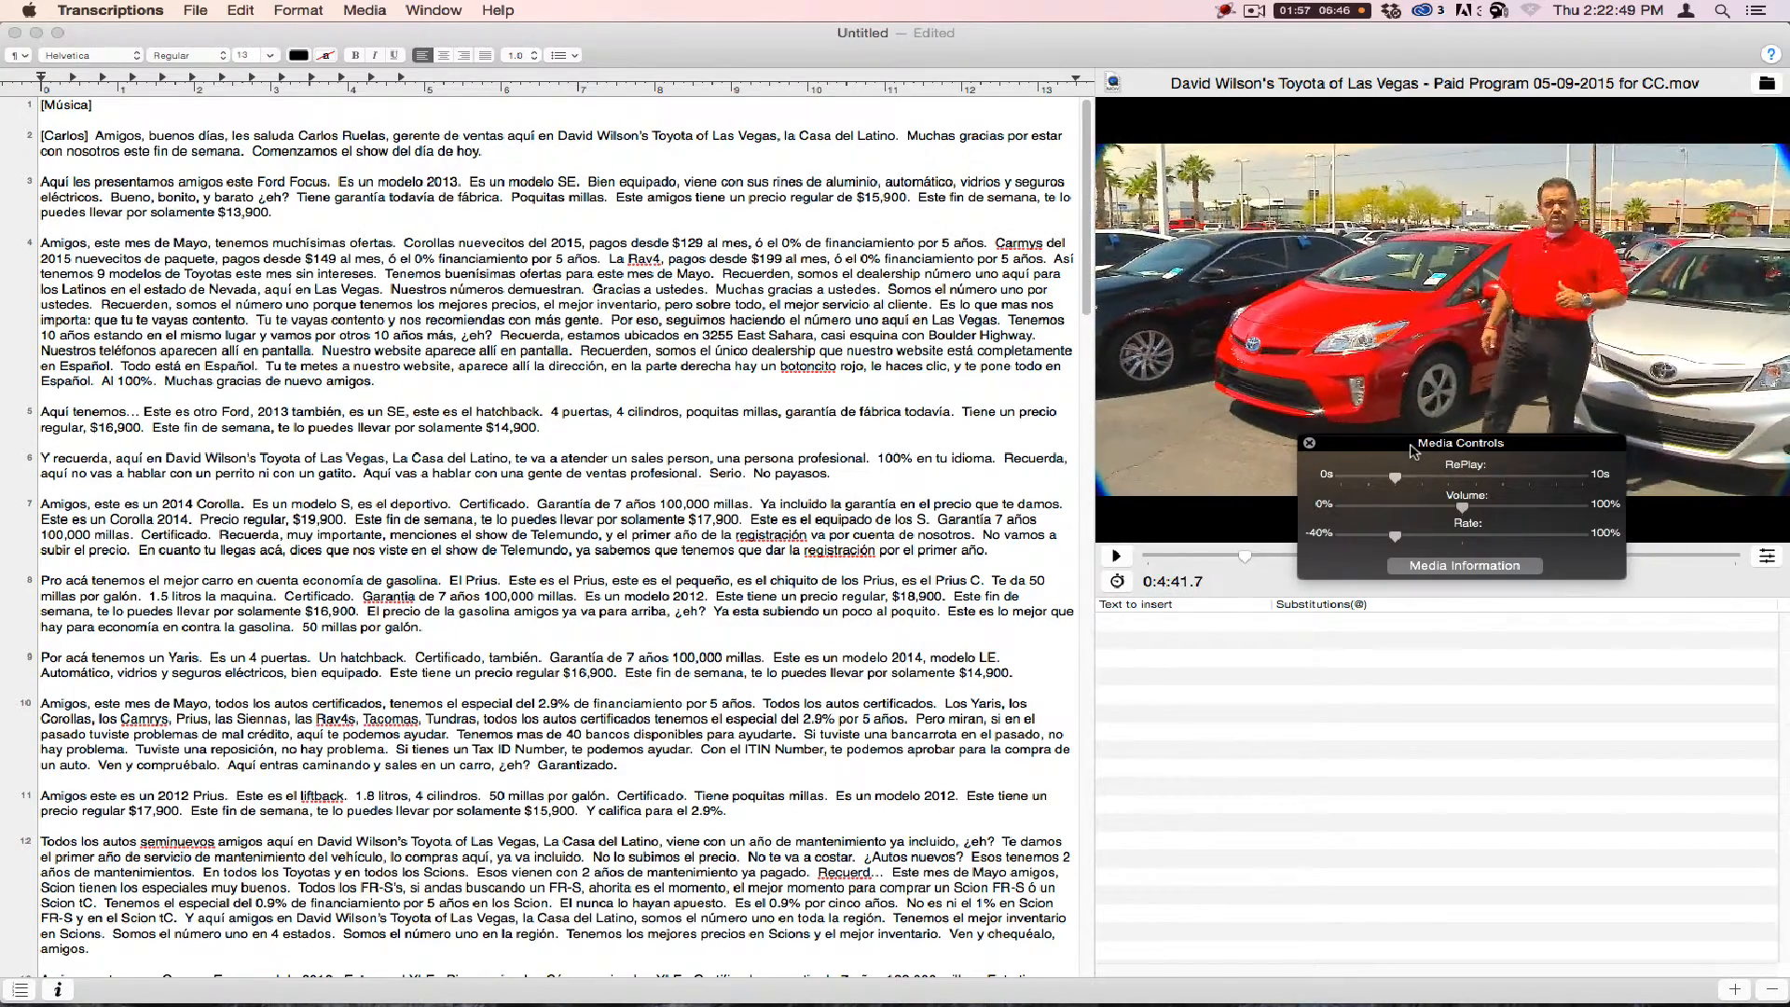
left_click_drag(1534, 544, 1595, 539)
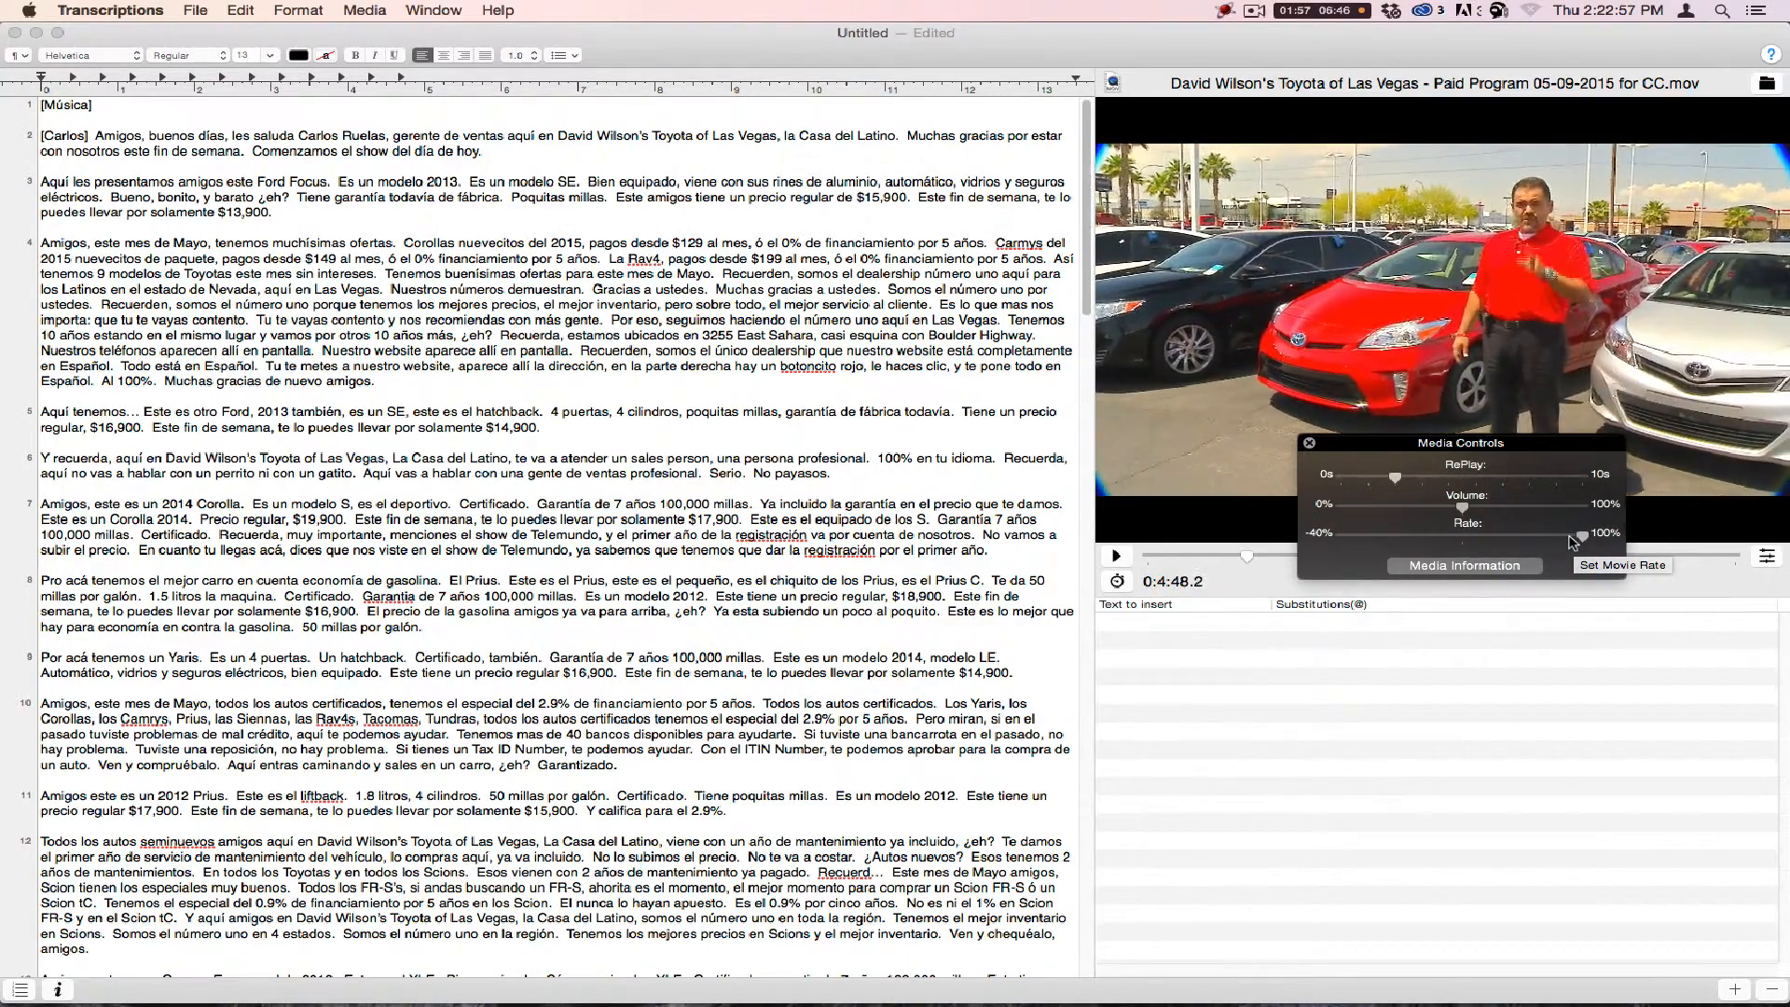
left_click(1309, 443)
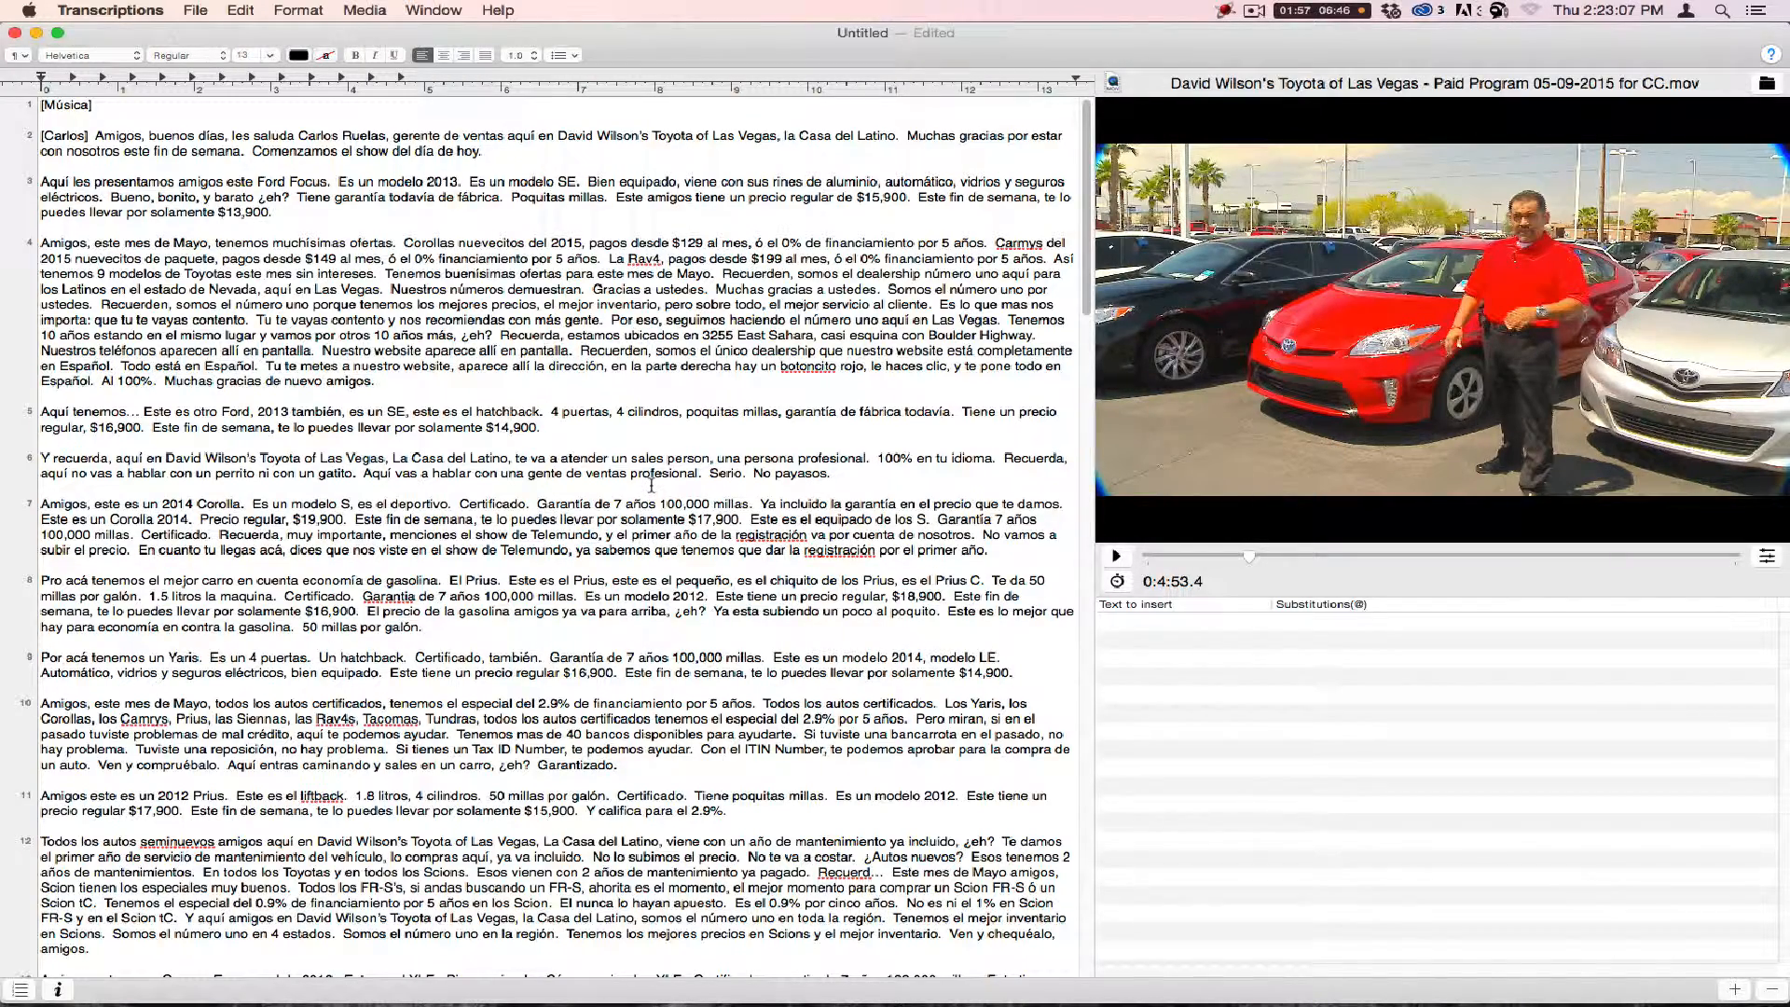
Step: Copy the entire transcript text and close the untitled transcription document without saving it
scroll(652, 484, "down", 20)
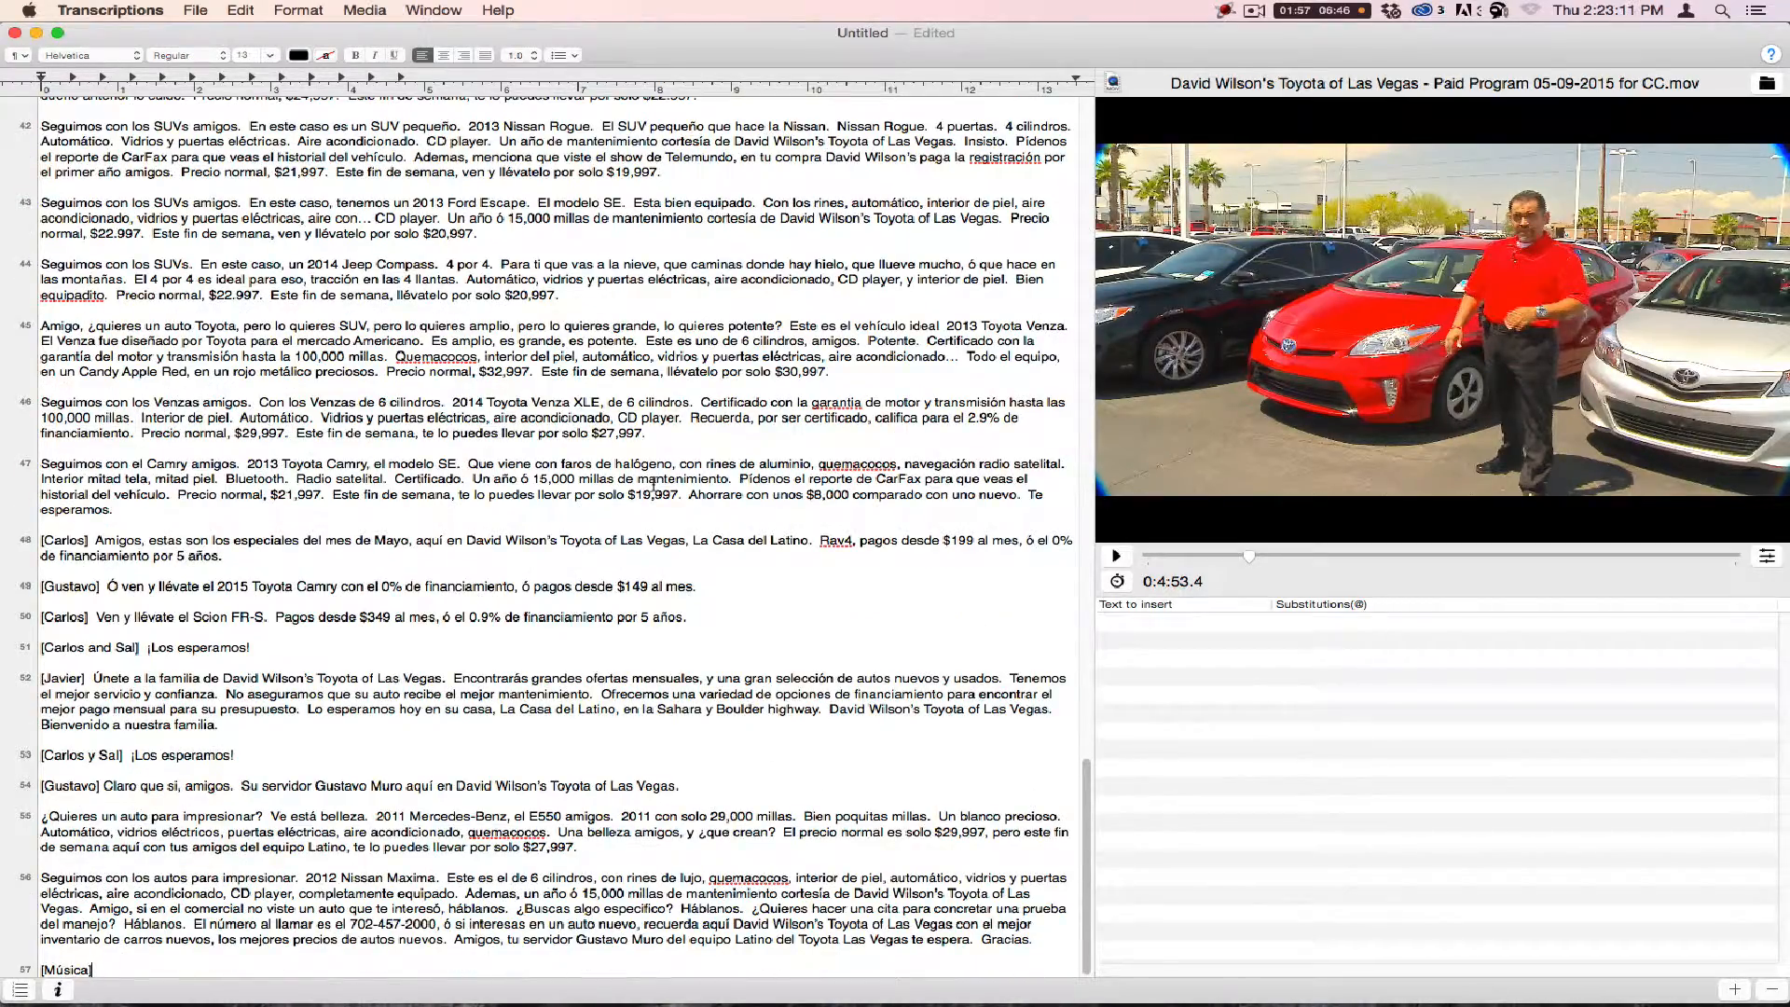
scroll(788, 265, "up", 20)
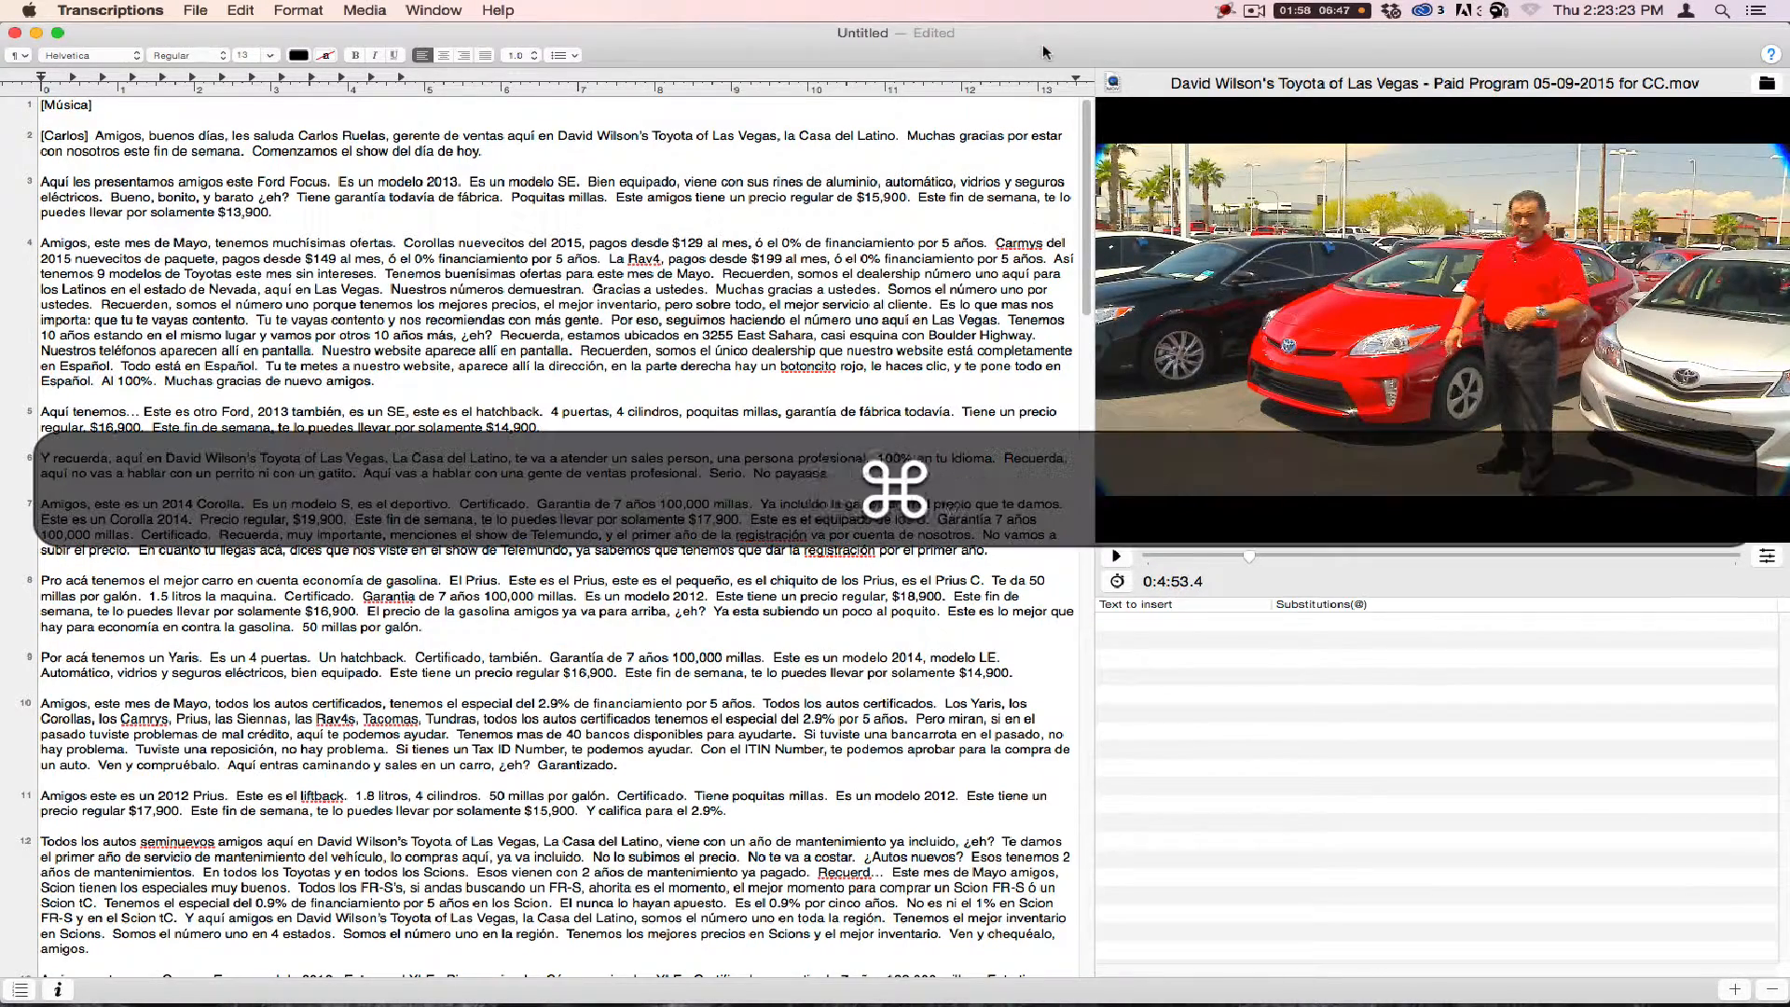
key("super+w")
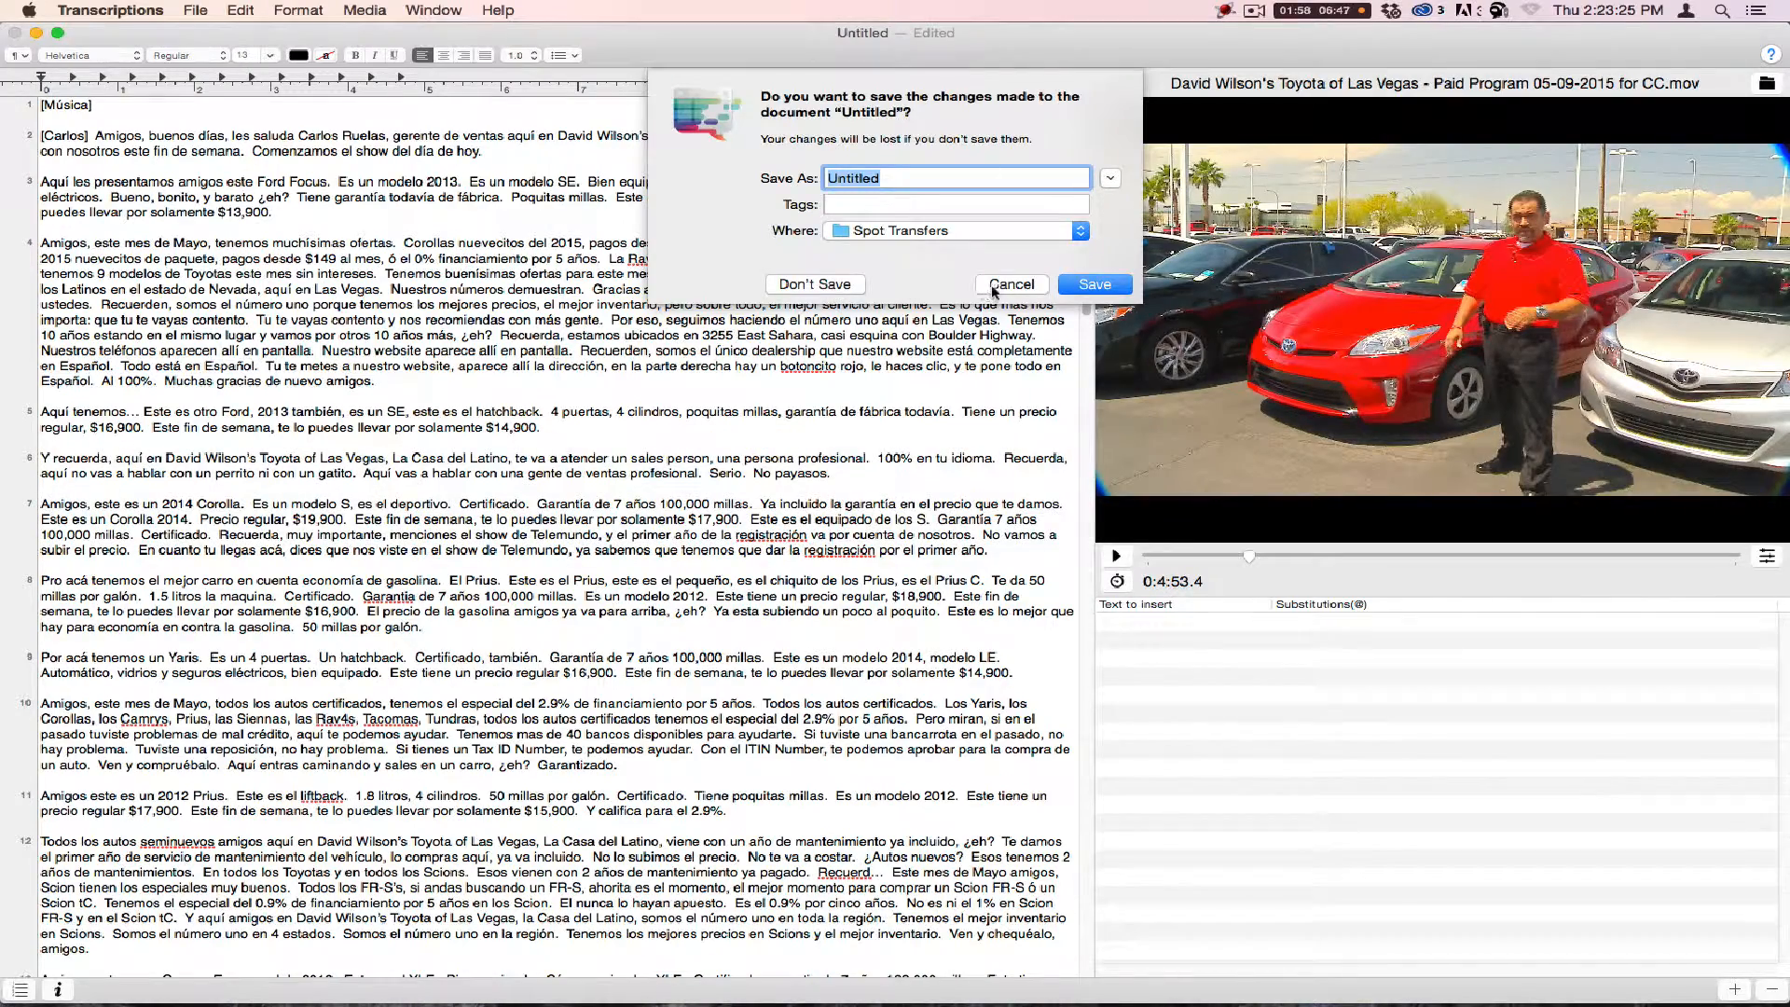
left_click(994, 285)
key("super+a")
key("super+c")
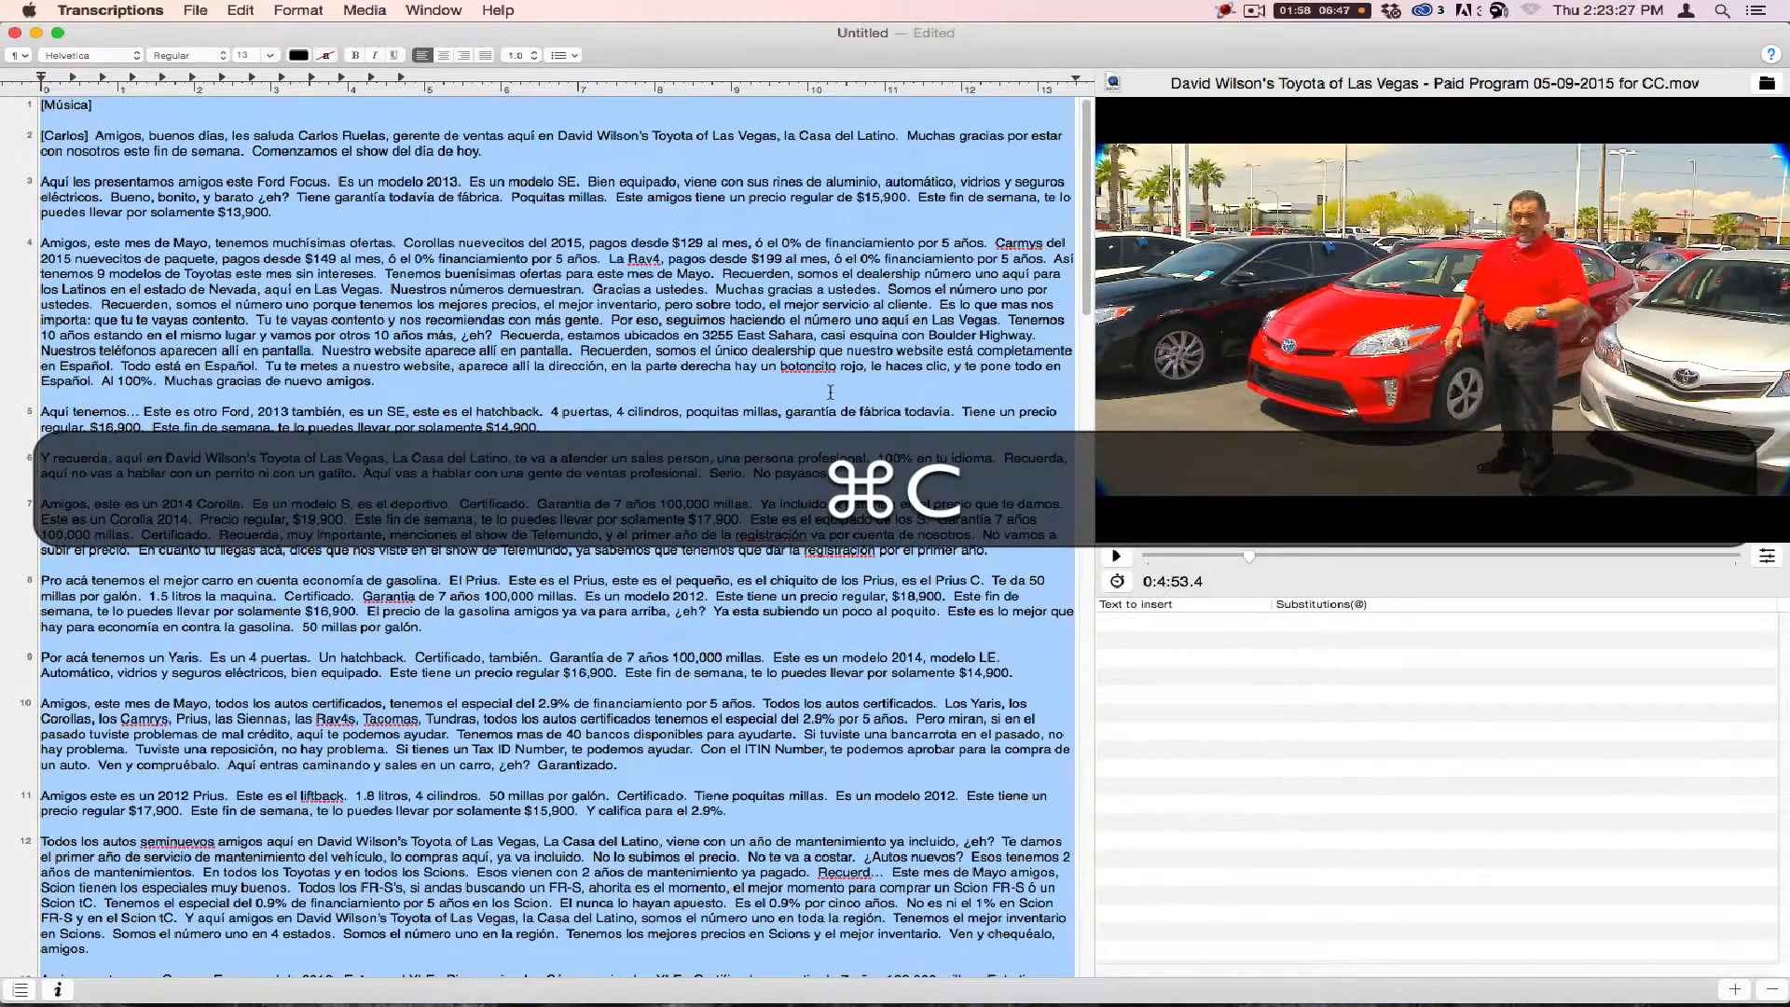
key("super+w")
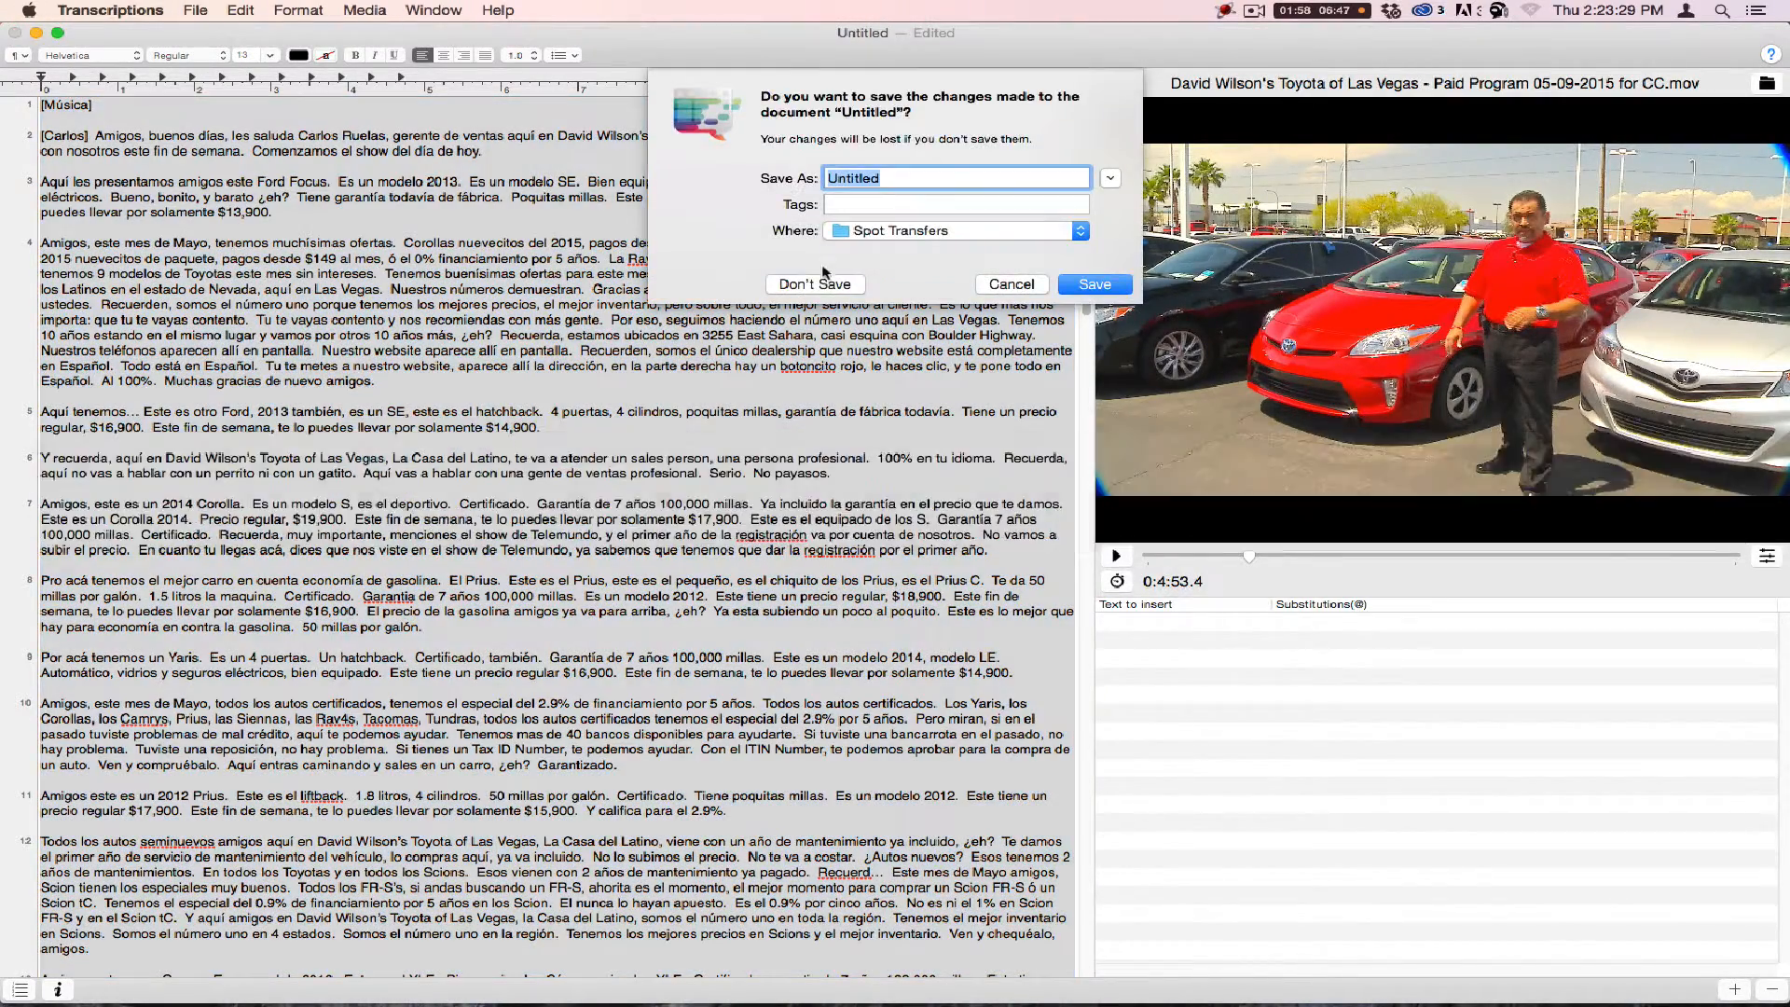
left_click(822, 283)
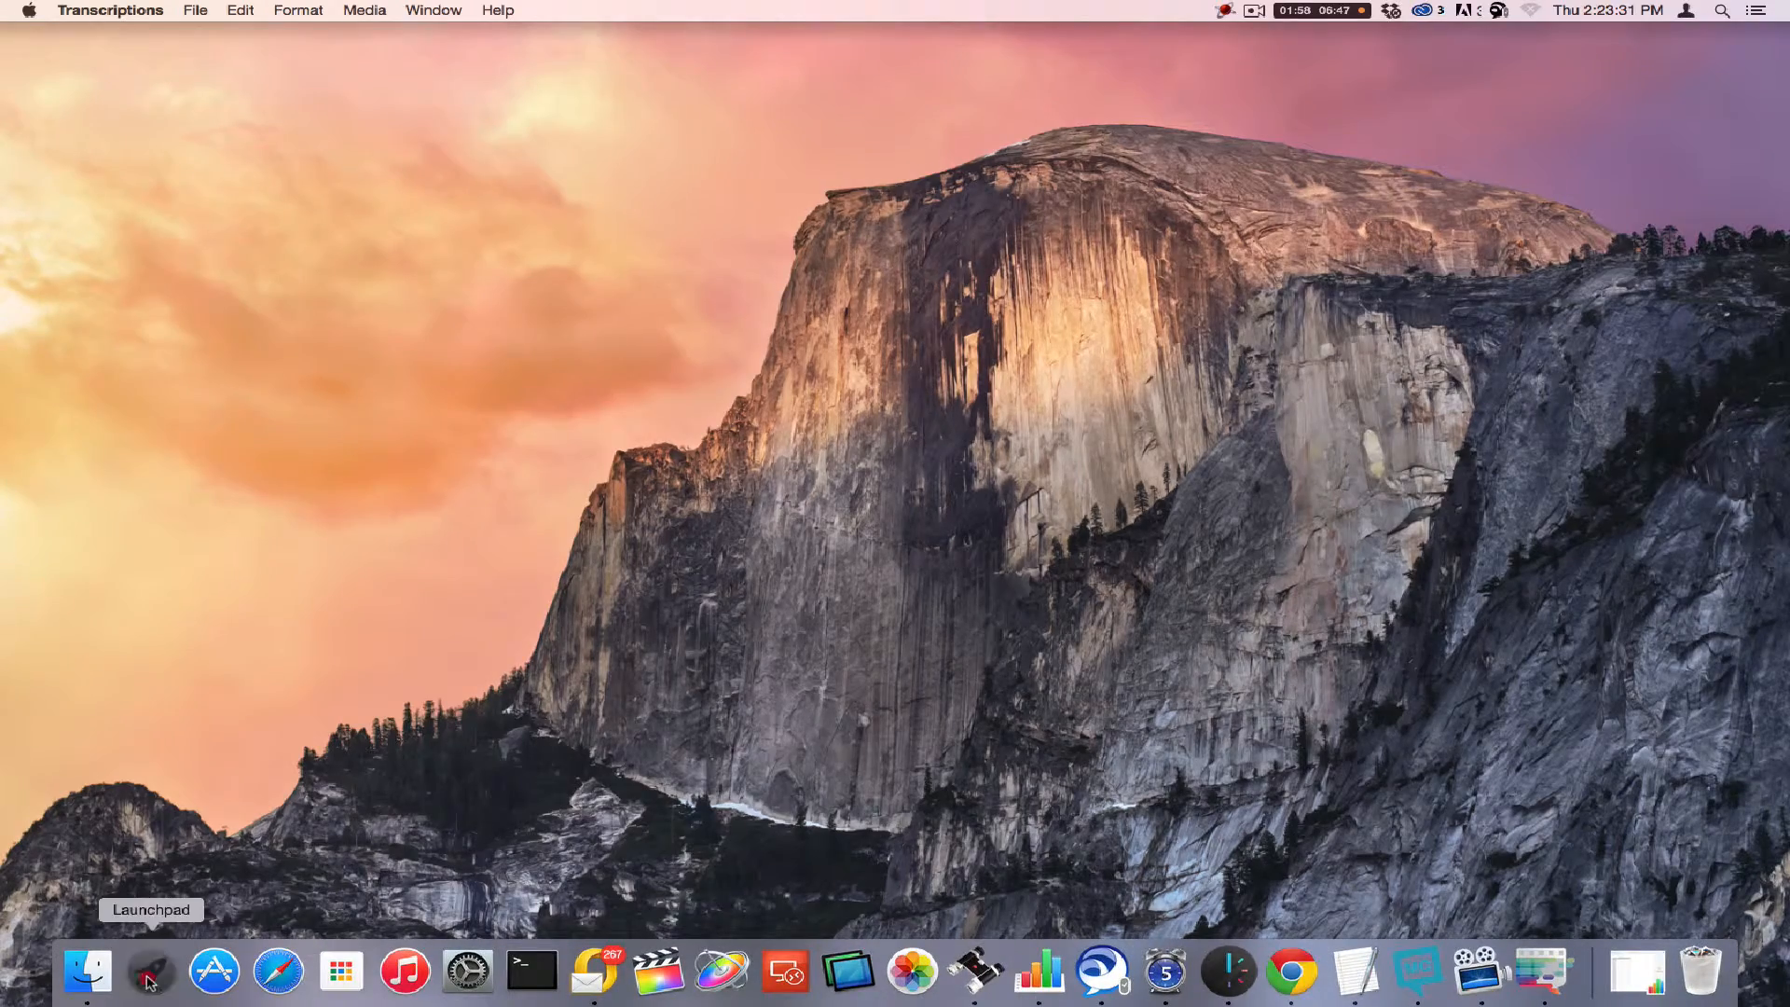
Step: Open TextEdit, paste the copied transcript into a new document and enlarge its window
left_click(149, 979)
left_click(442, 122)
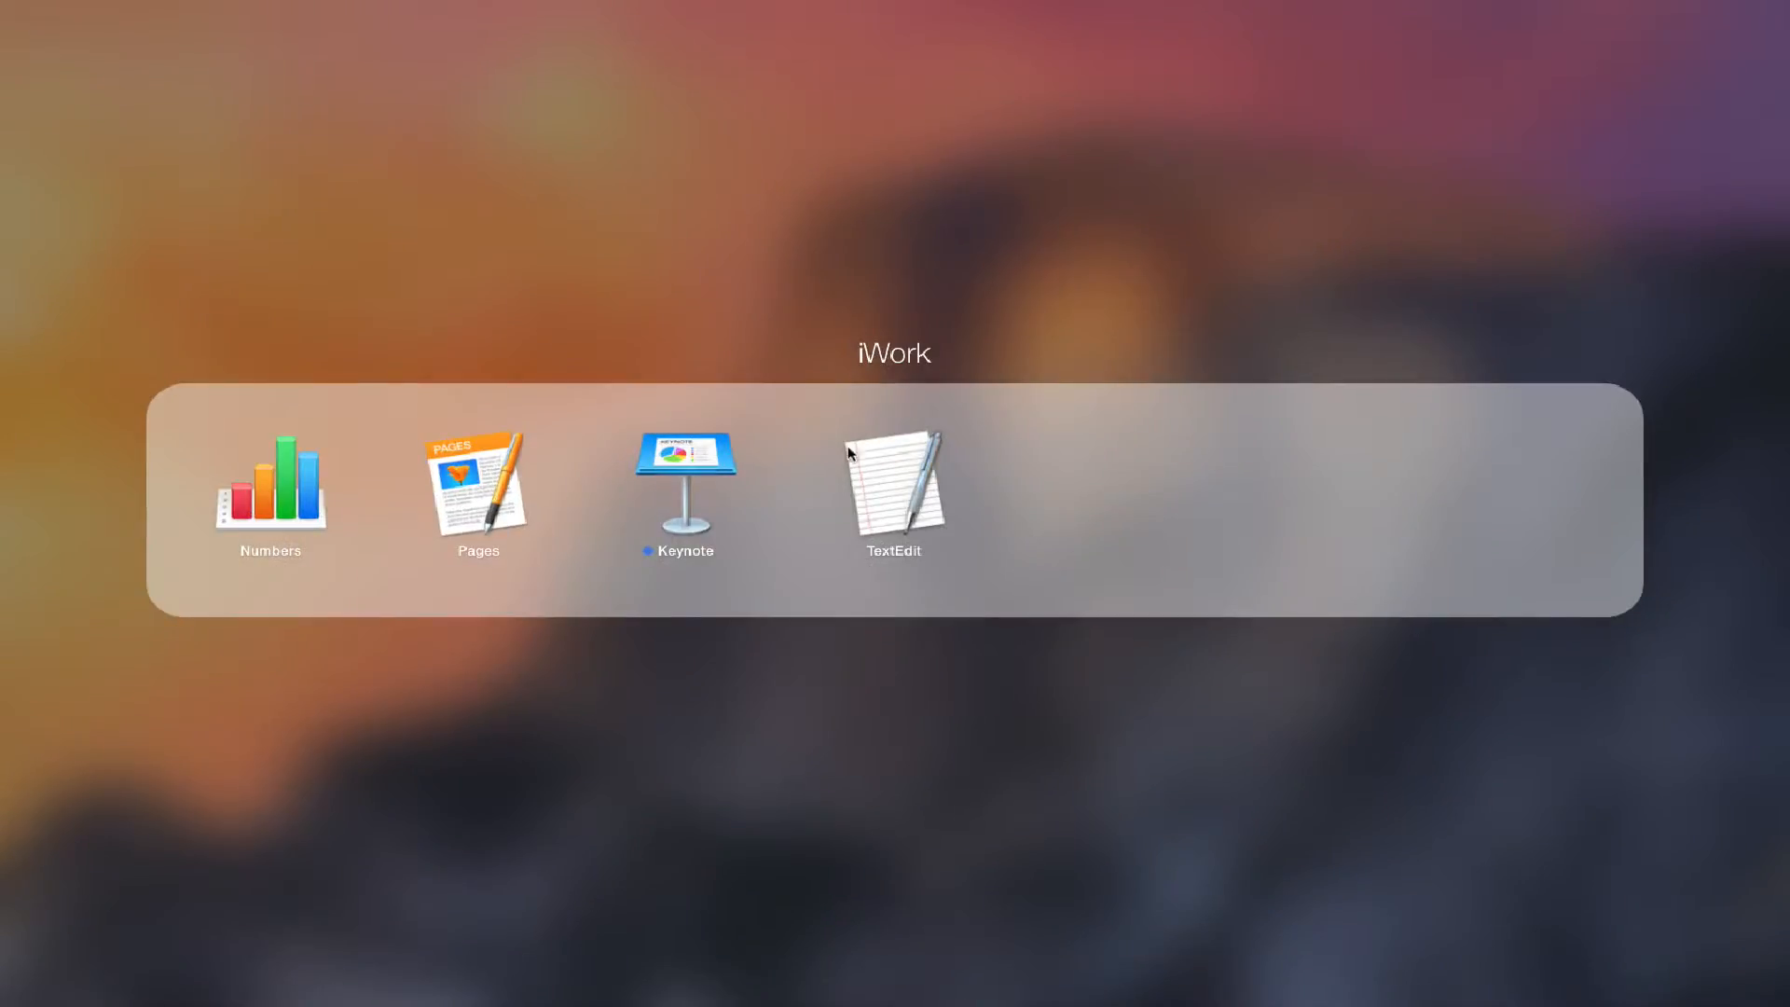
left_click(855, 459)
key("super+n")
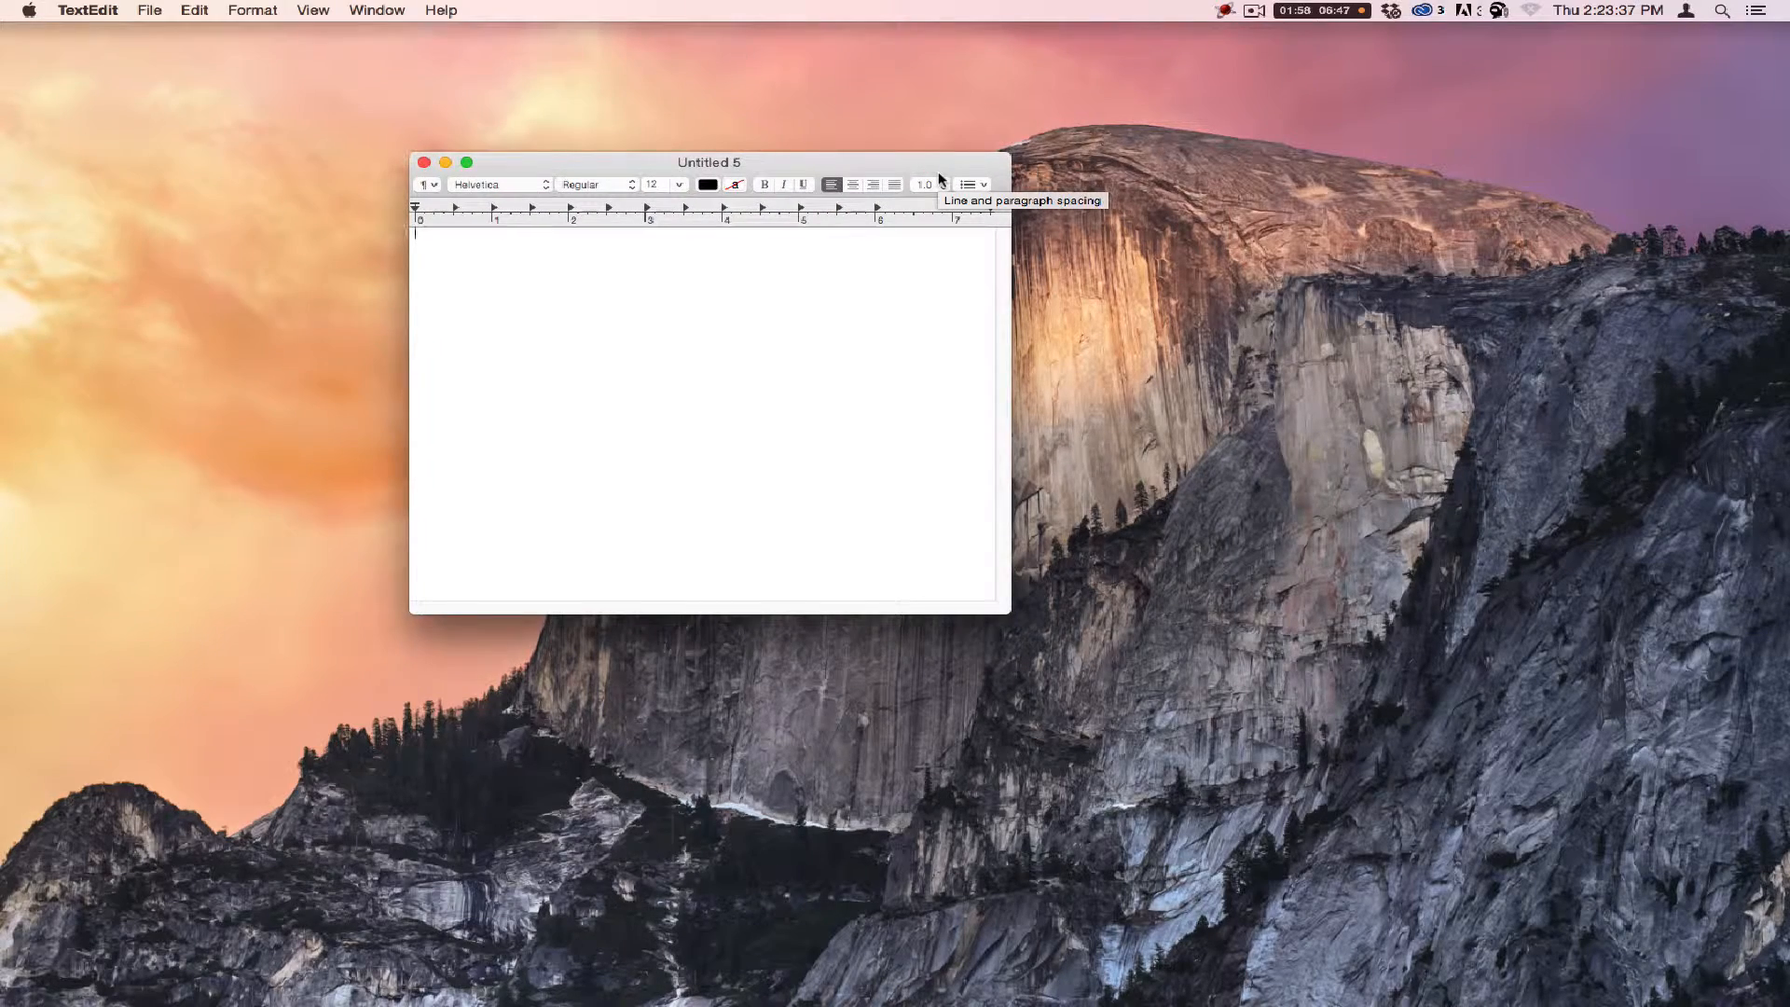
key("super+v")
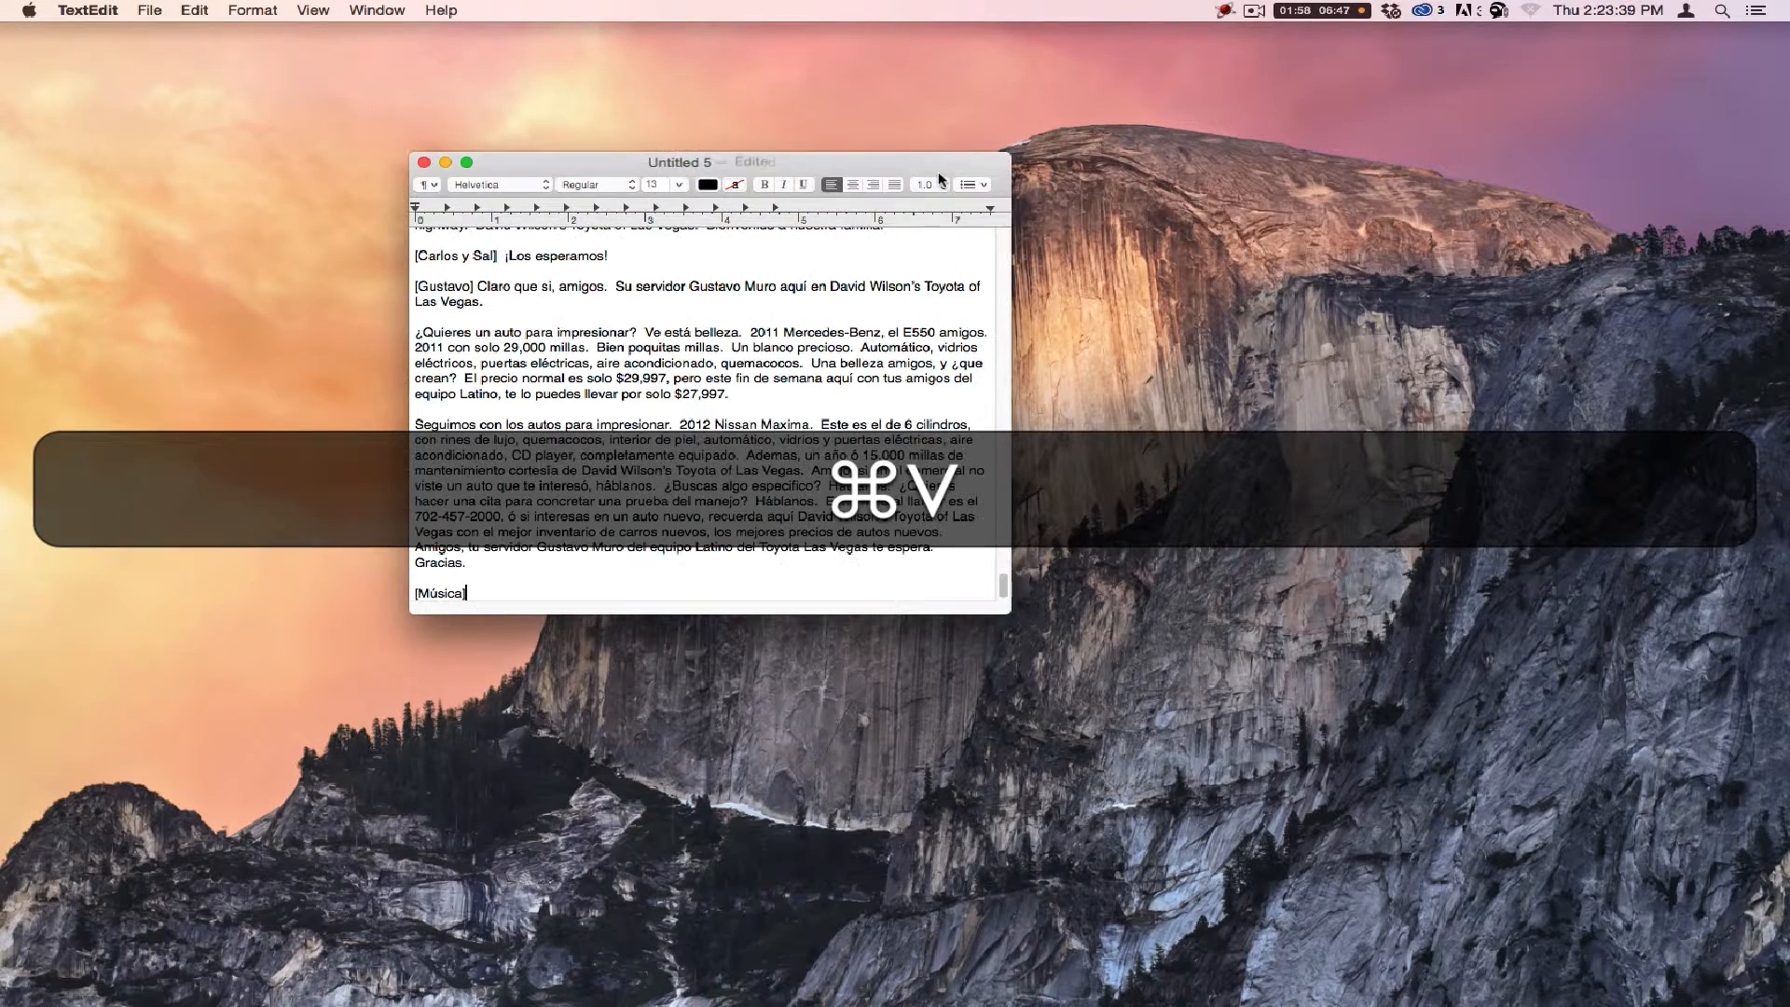
left_click_drag(1002, 607, 1448, 848)
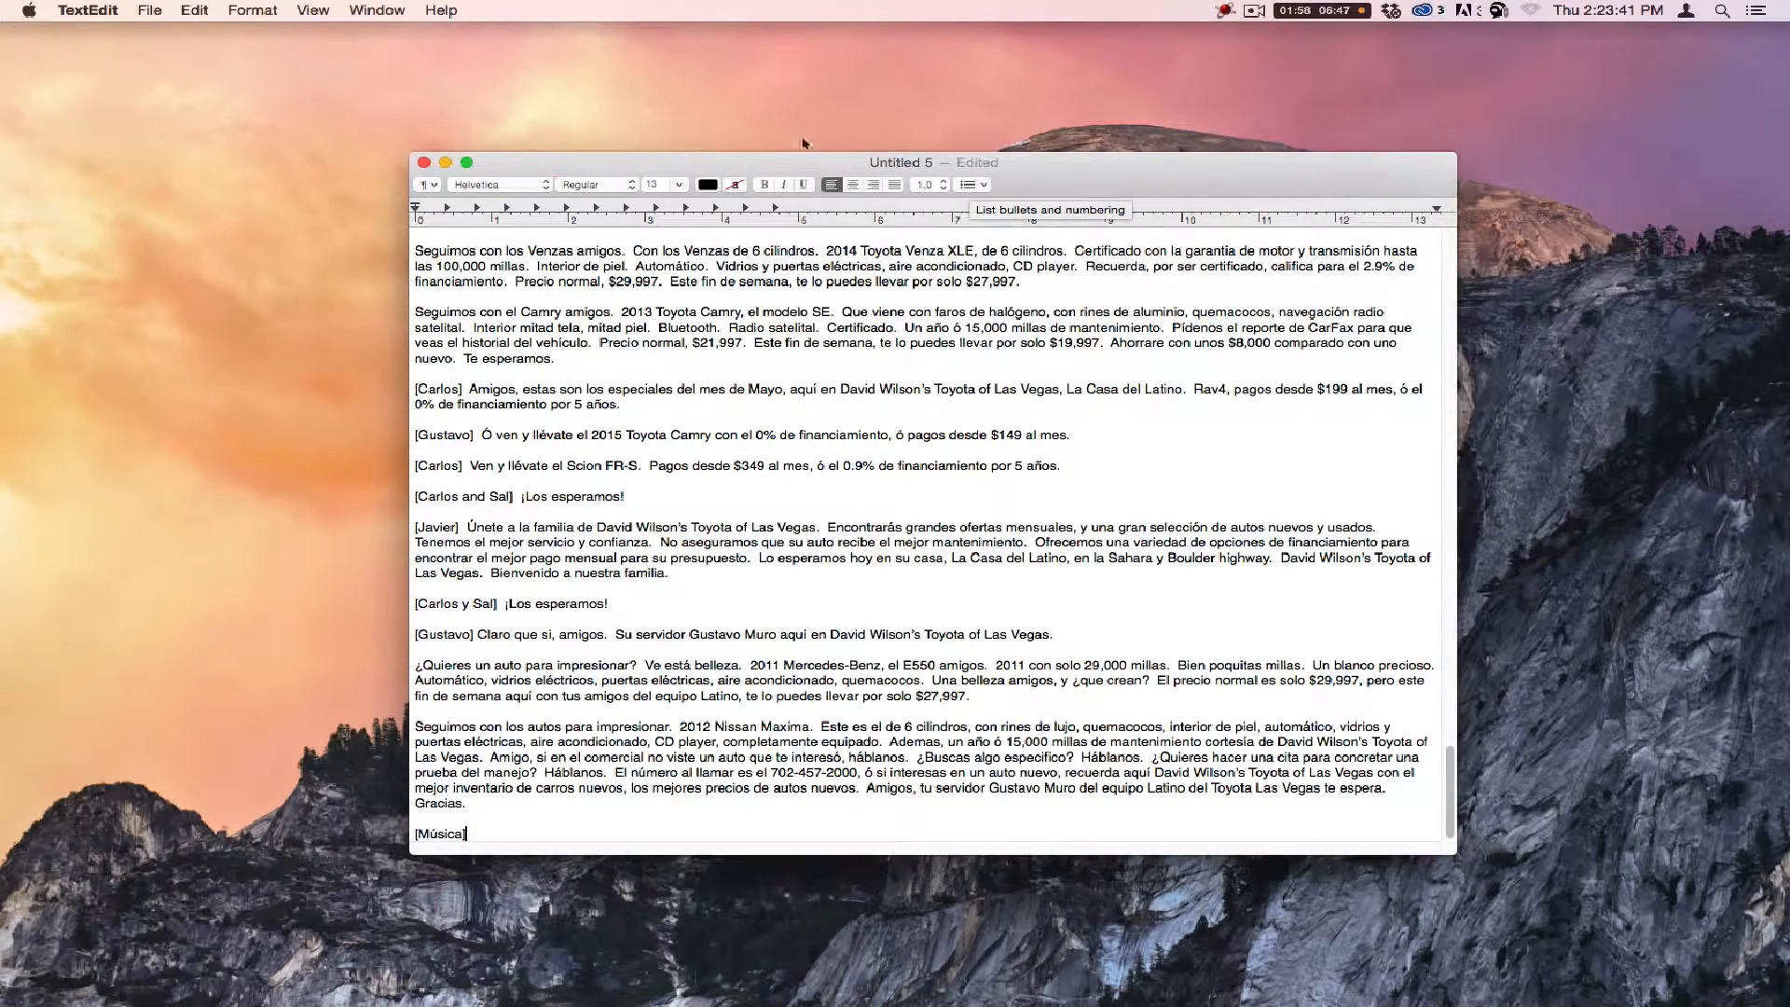
Step: Convert the pasted transcript document from rich text to plain text
key("super+shift+t")
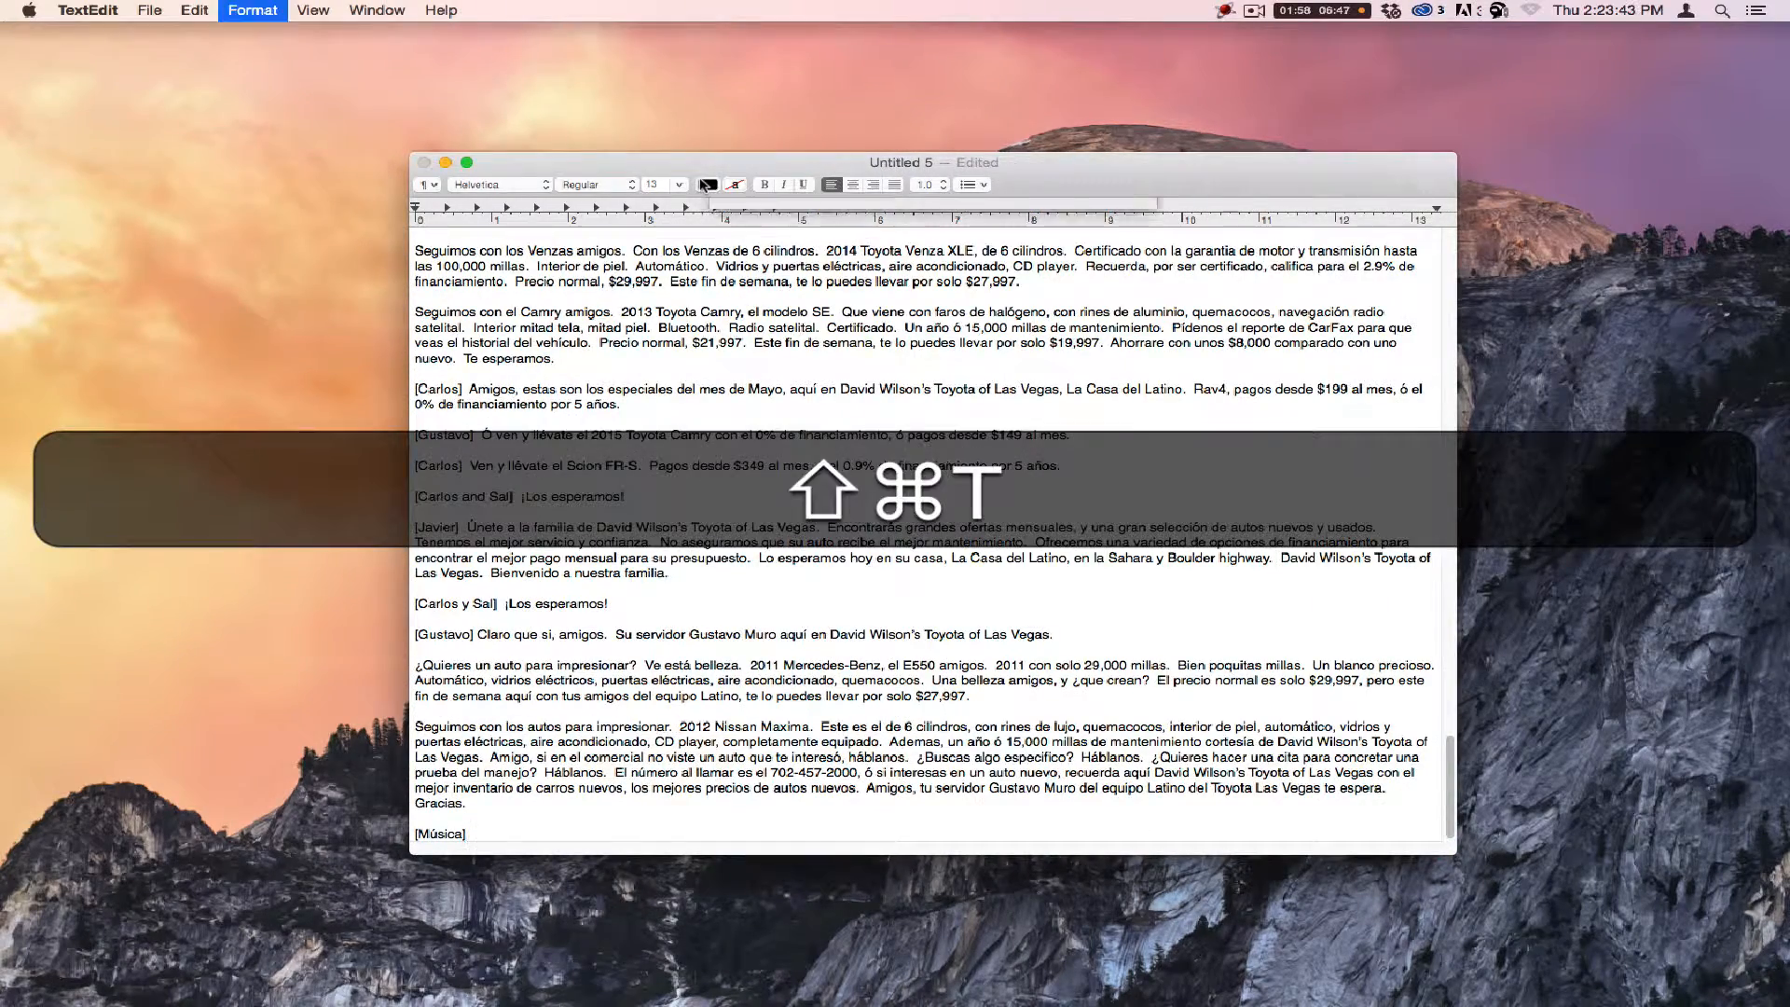
left_click(1100, 297)
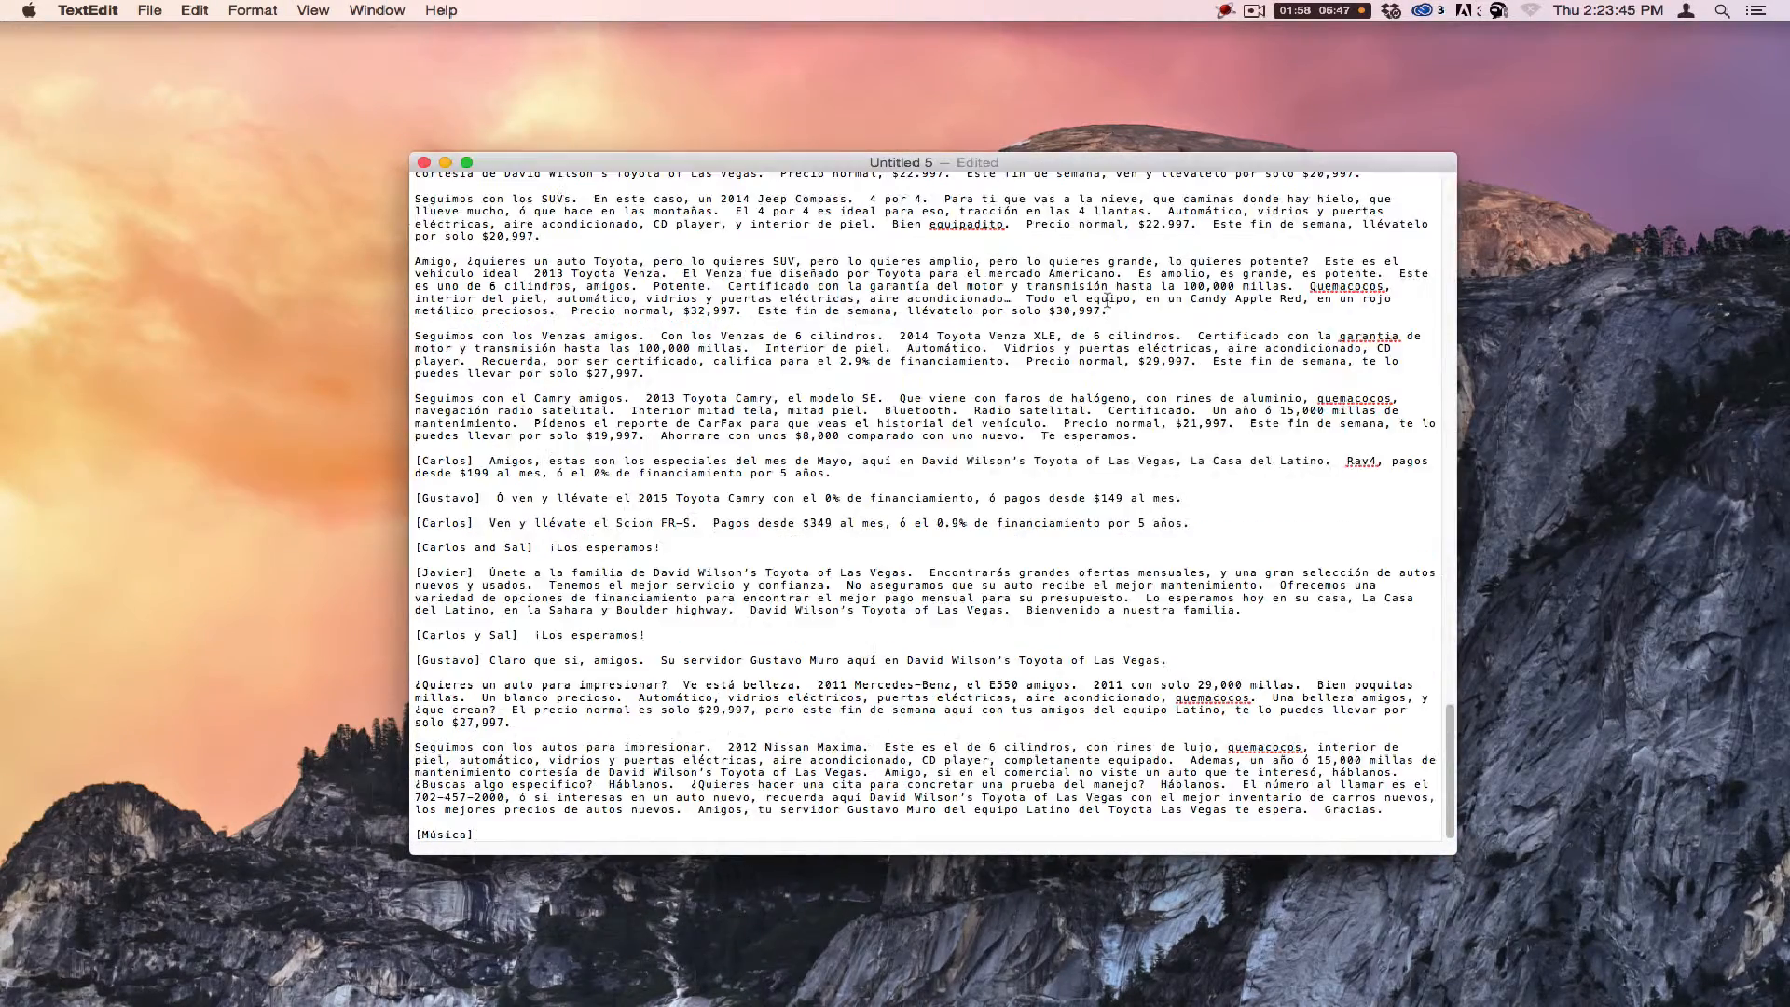
scroll(1106, 298, "up", 20)
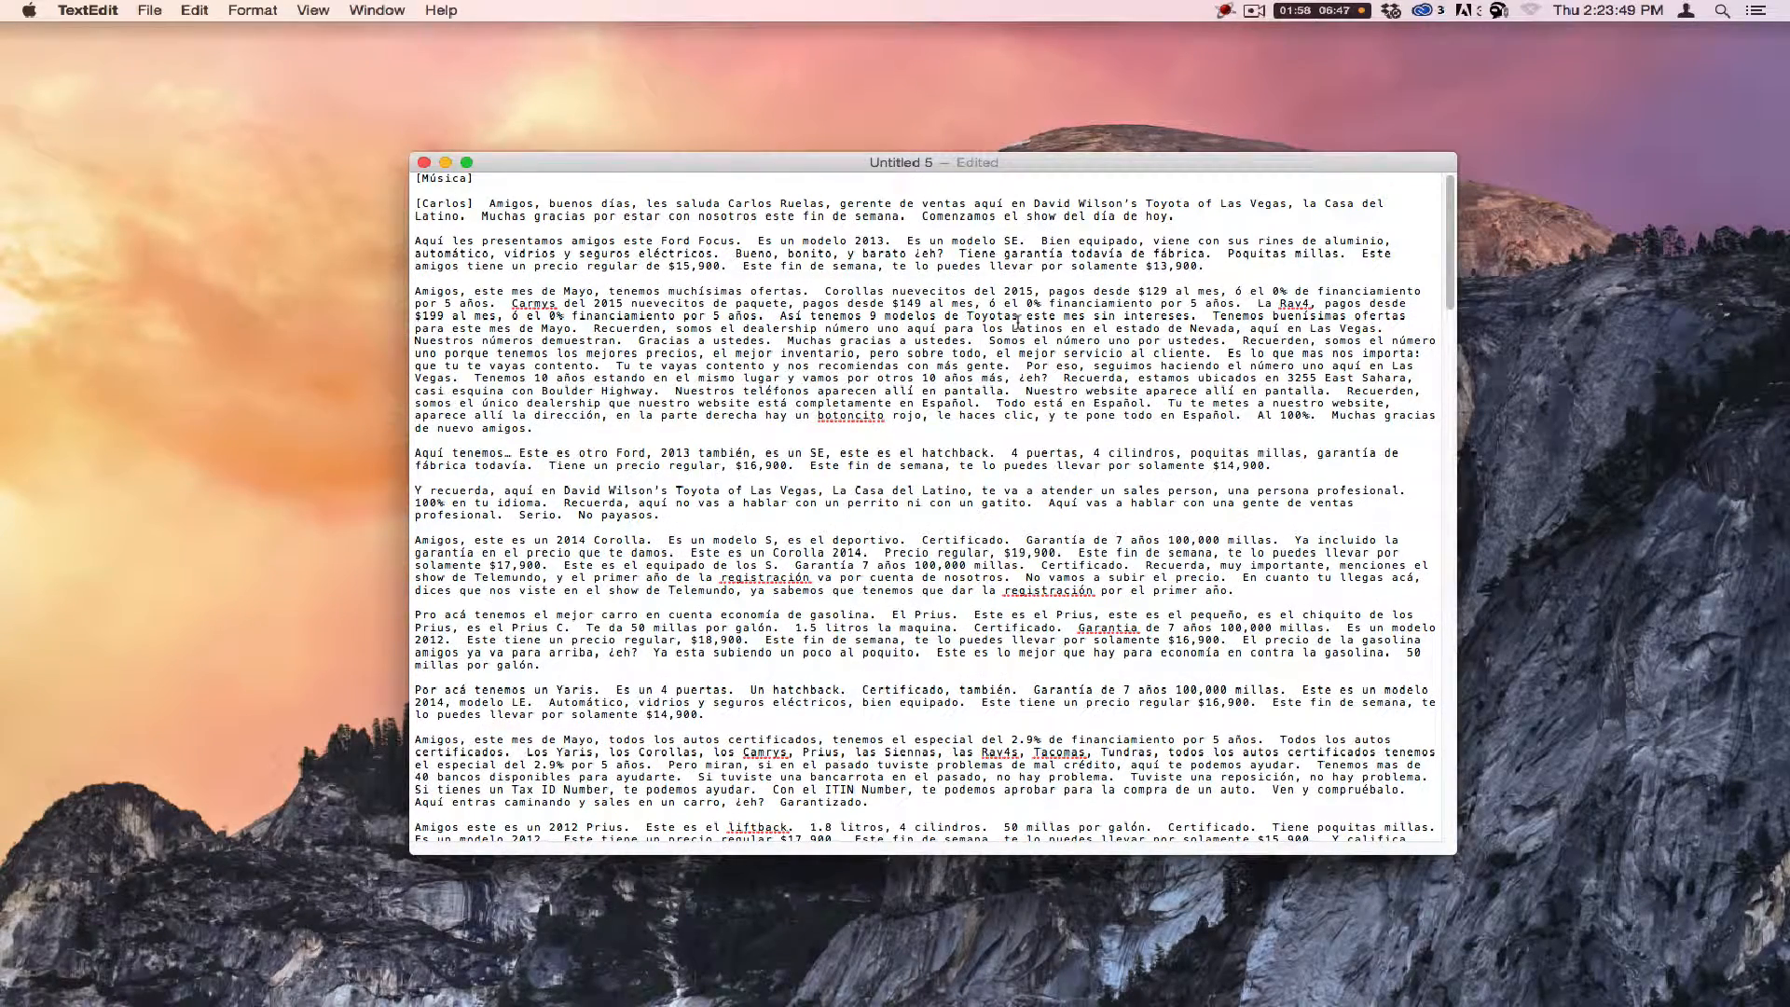
Step: Start saving the transcript in Commercial Transcripts, reusing the existing file name "David Wilsons's Toyota of Las Vegas - Paid Program 05-09-2015 Transcript"
key("super+s")
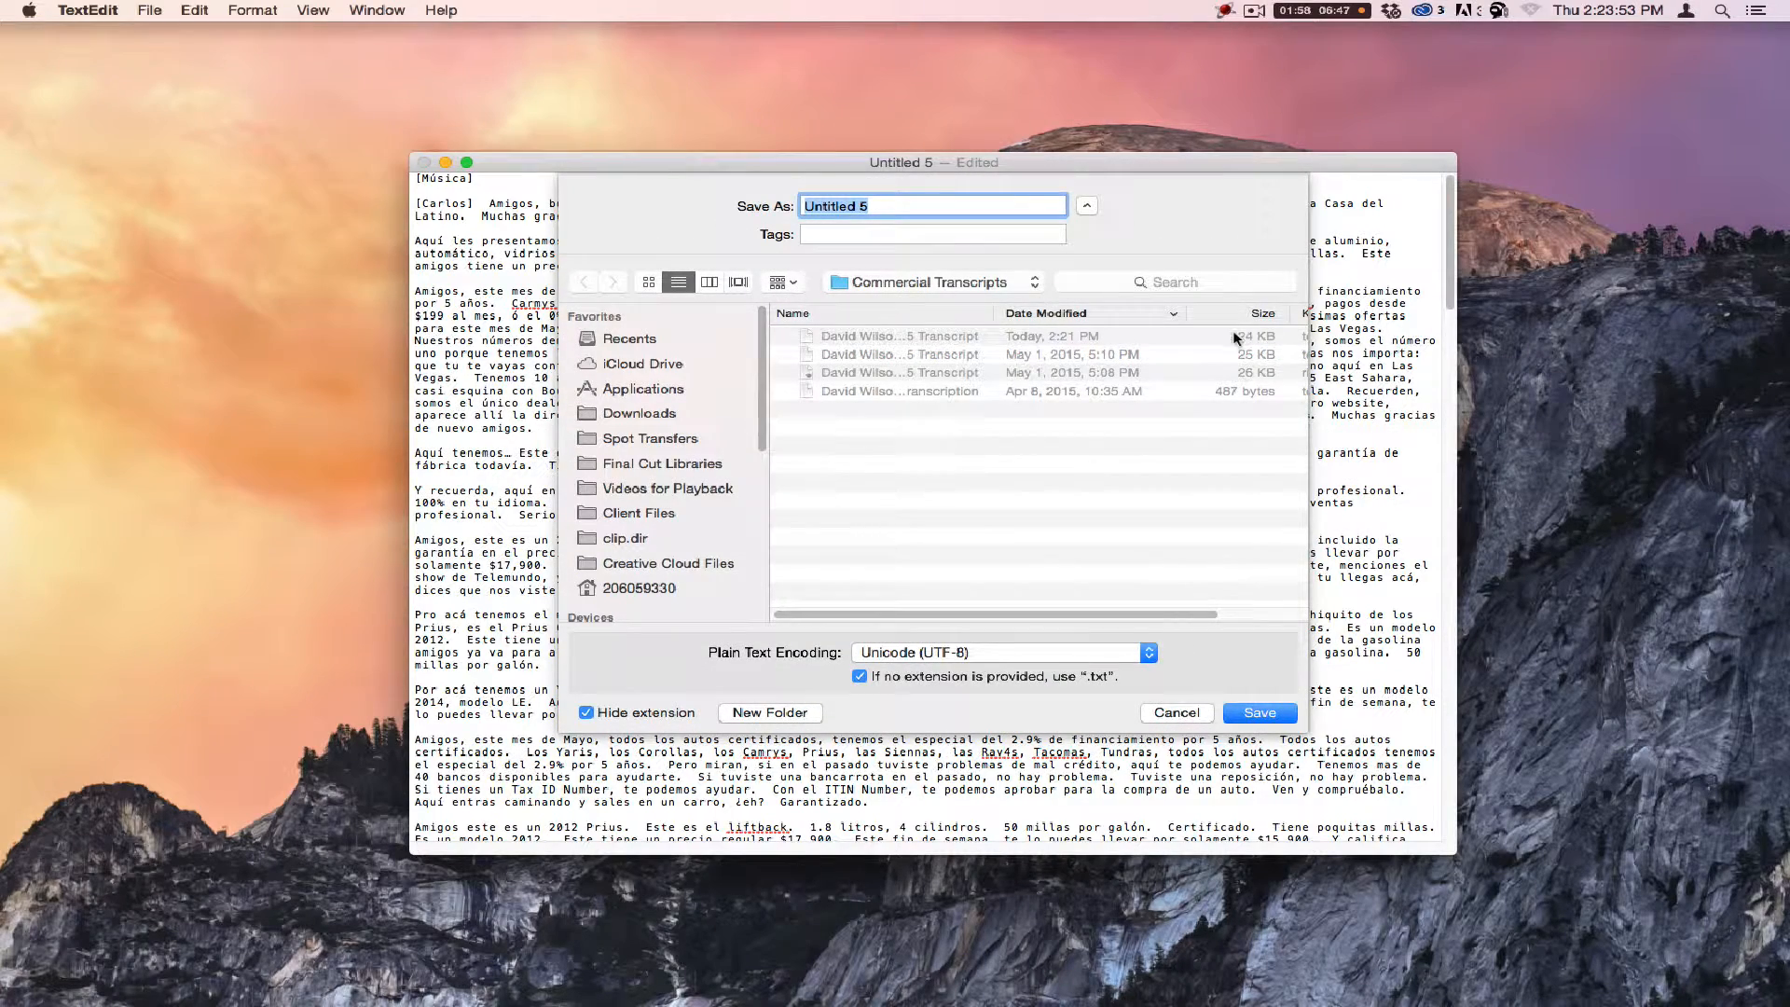
left_click(1079, 336)
left_click(891, 206)
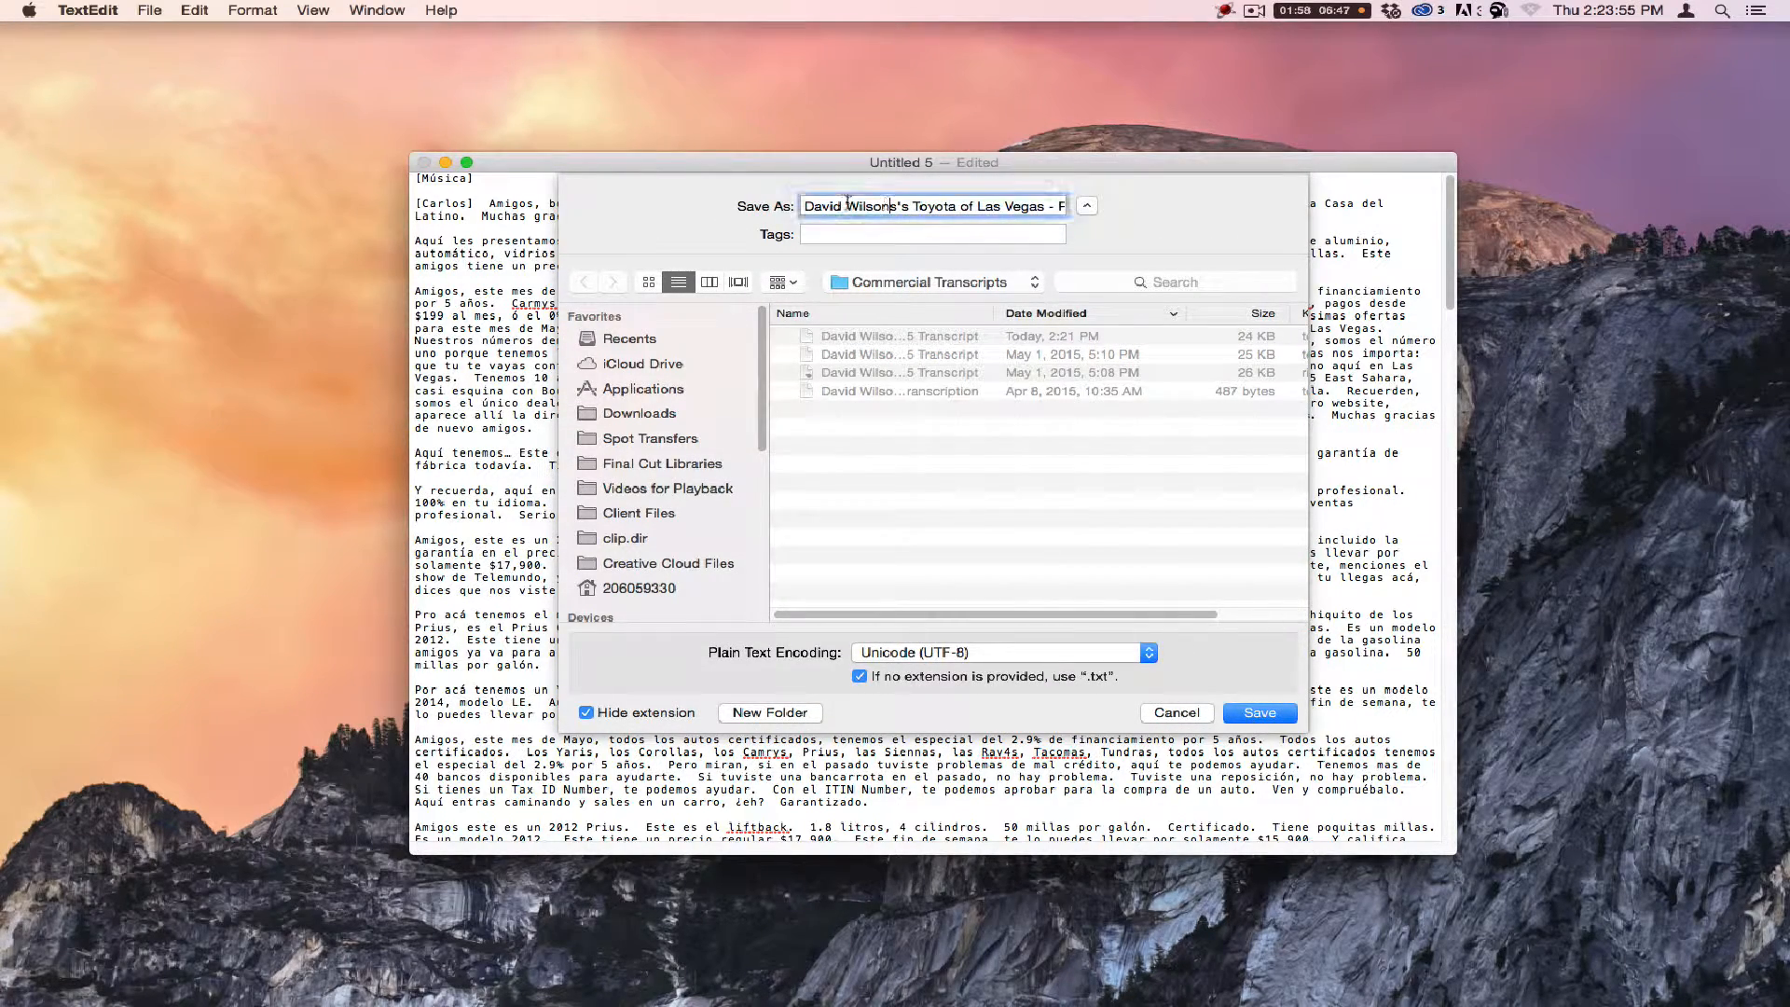
left_click_drag(837, 202, 1153, 205)
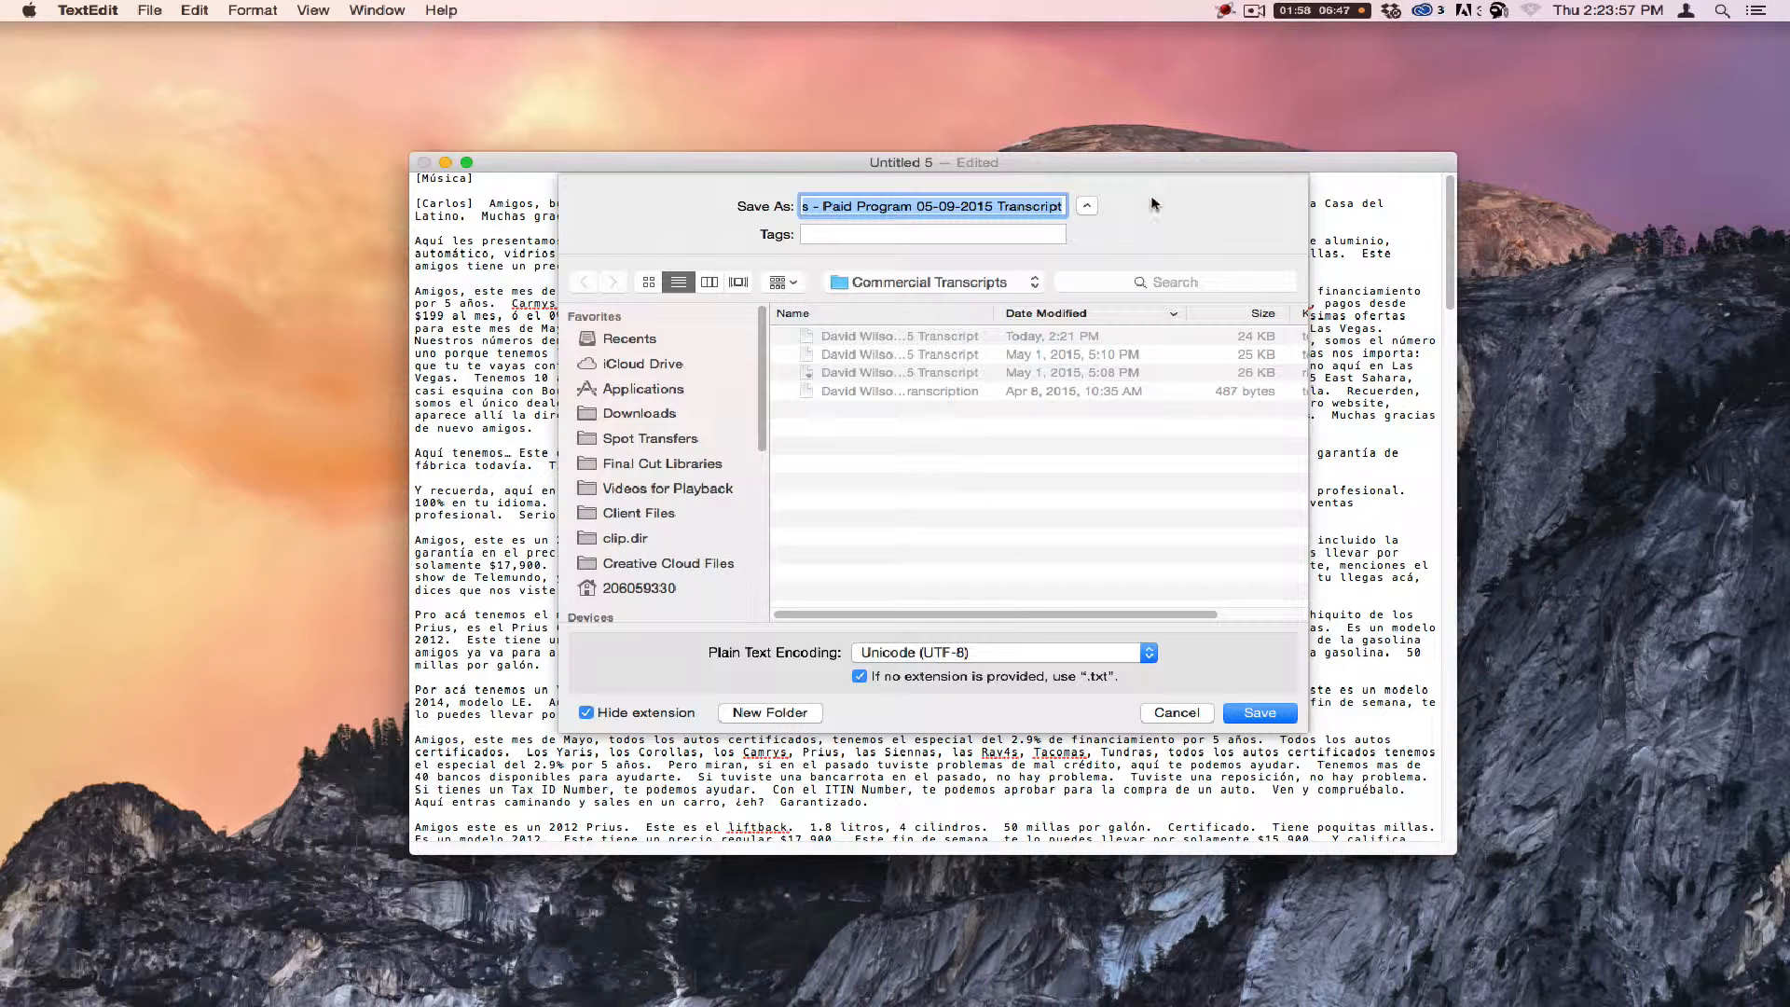
left_click(914, 206)
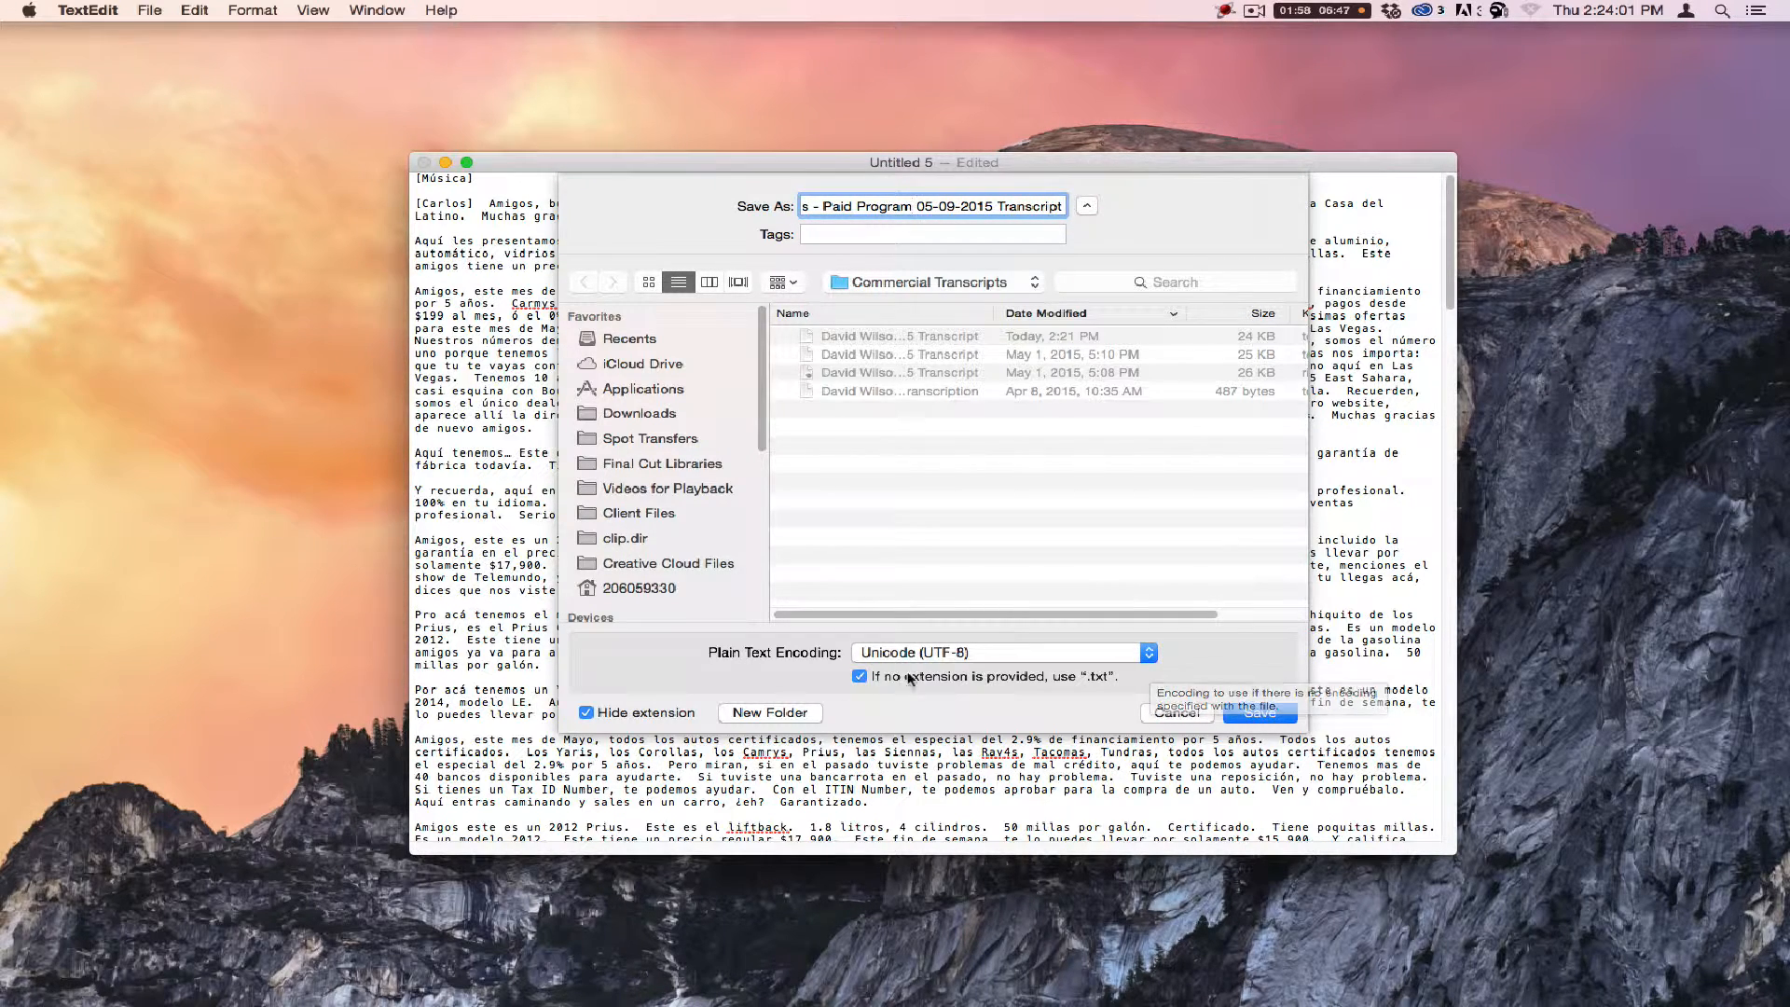
Step: Save the transcript with Unicode (UTF-8) encoding, replacing the existing file of the same name, and close the document
left_click(957, 653)
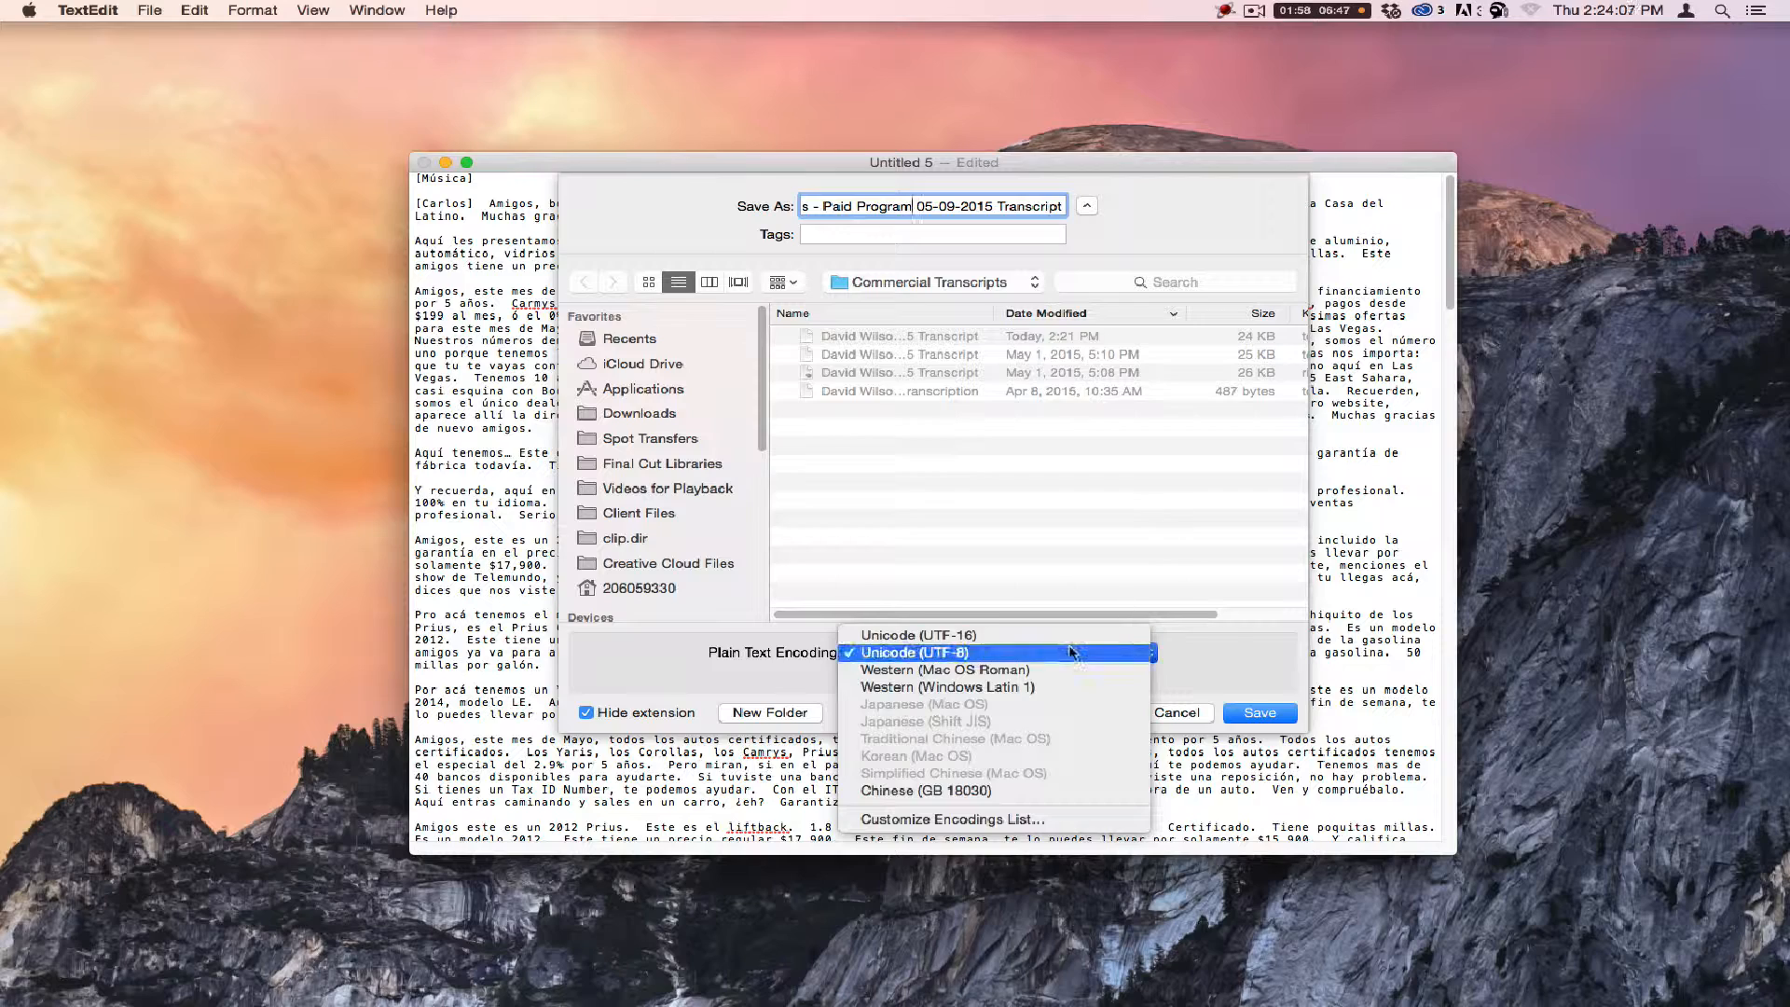
left_click(1071, 653)
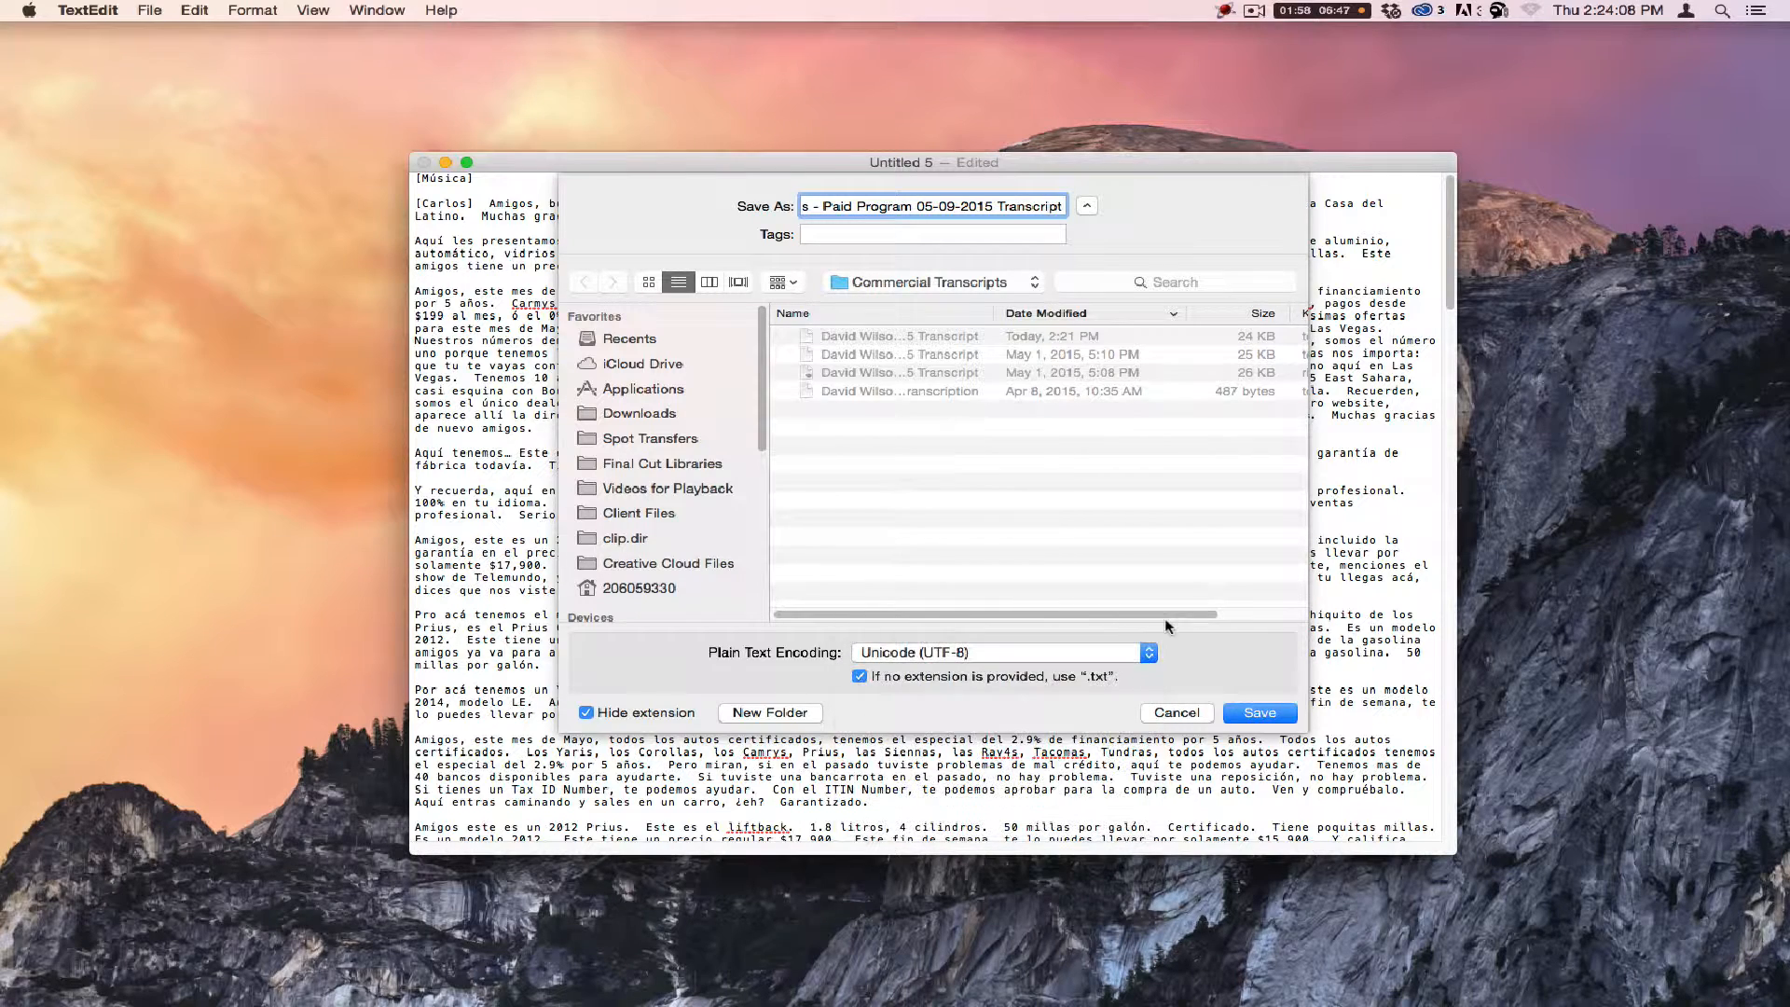
left_click(1264, 715)
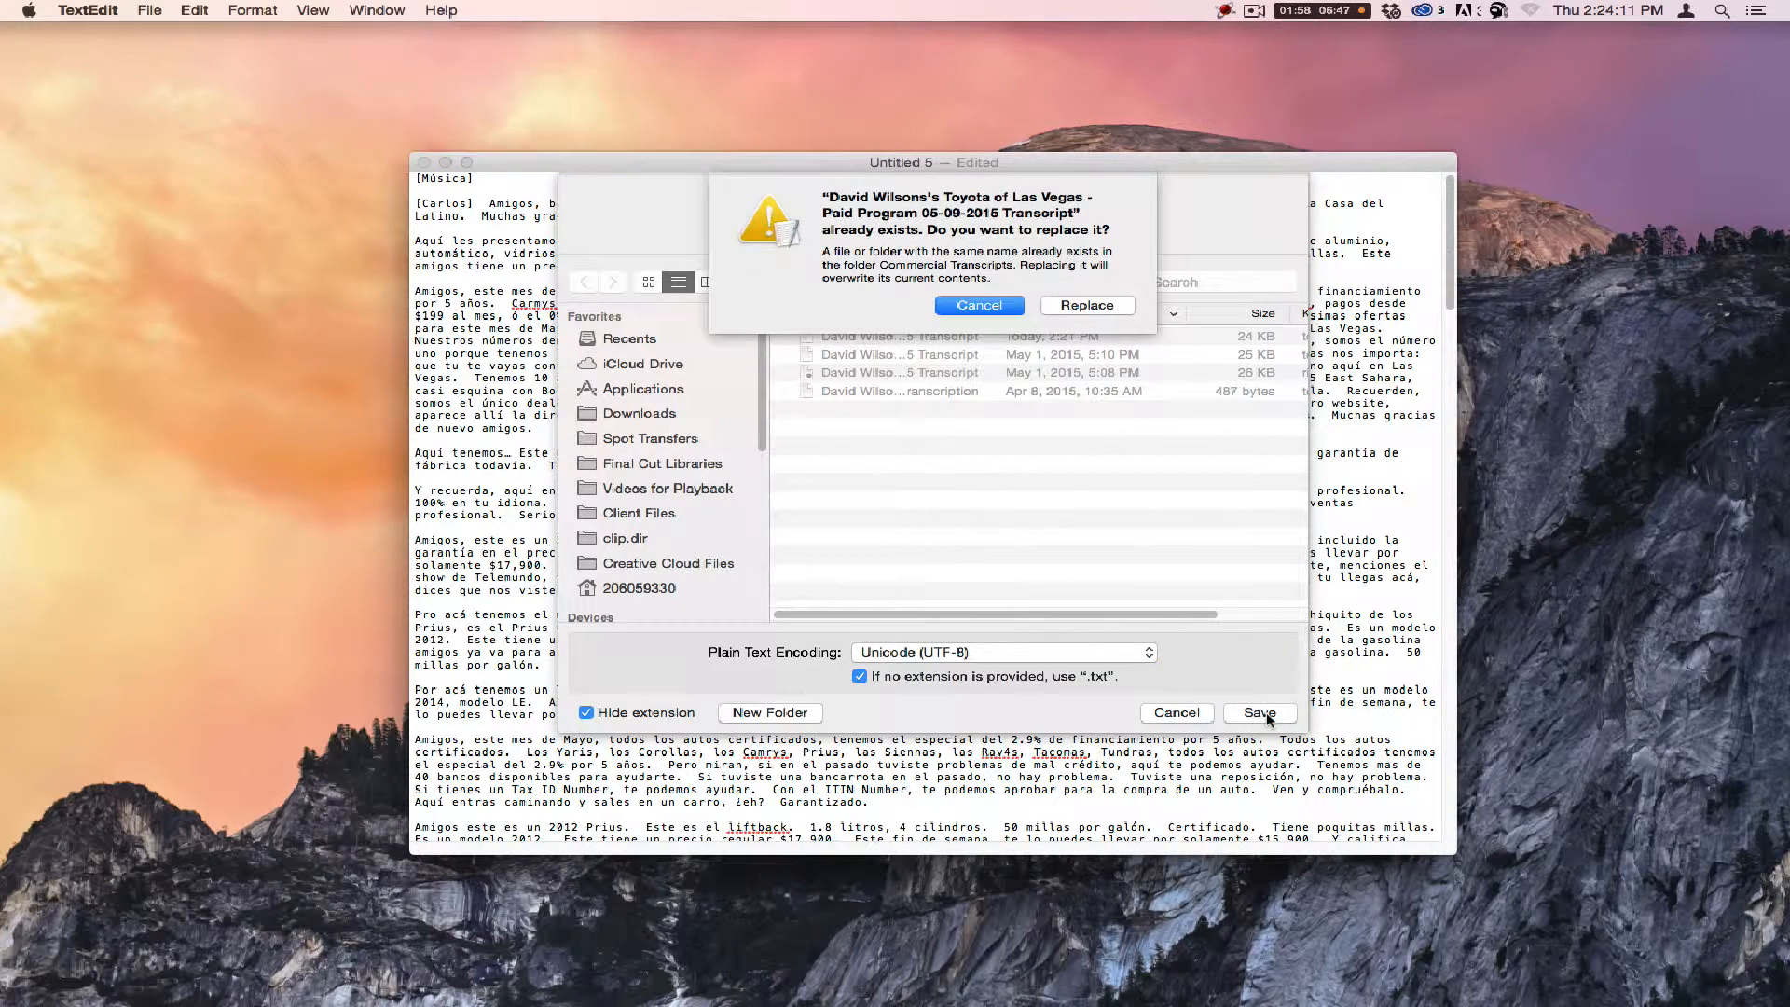
left_click(1087, 305)
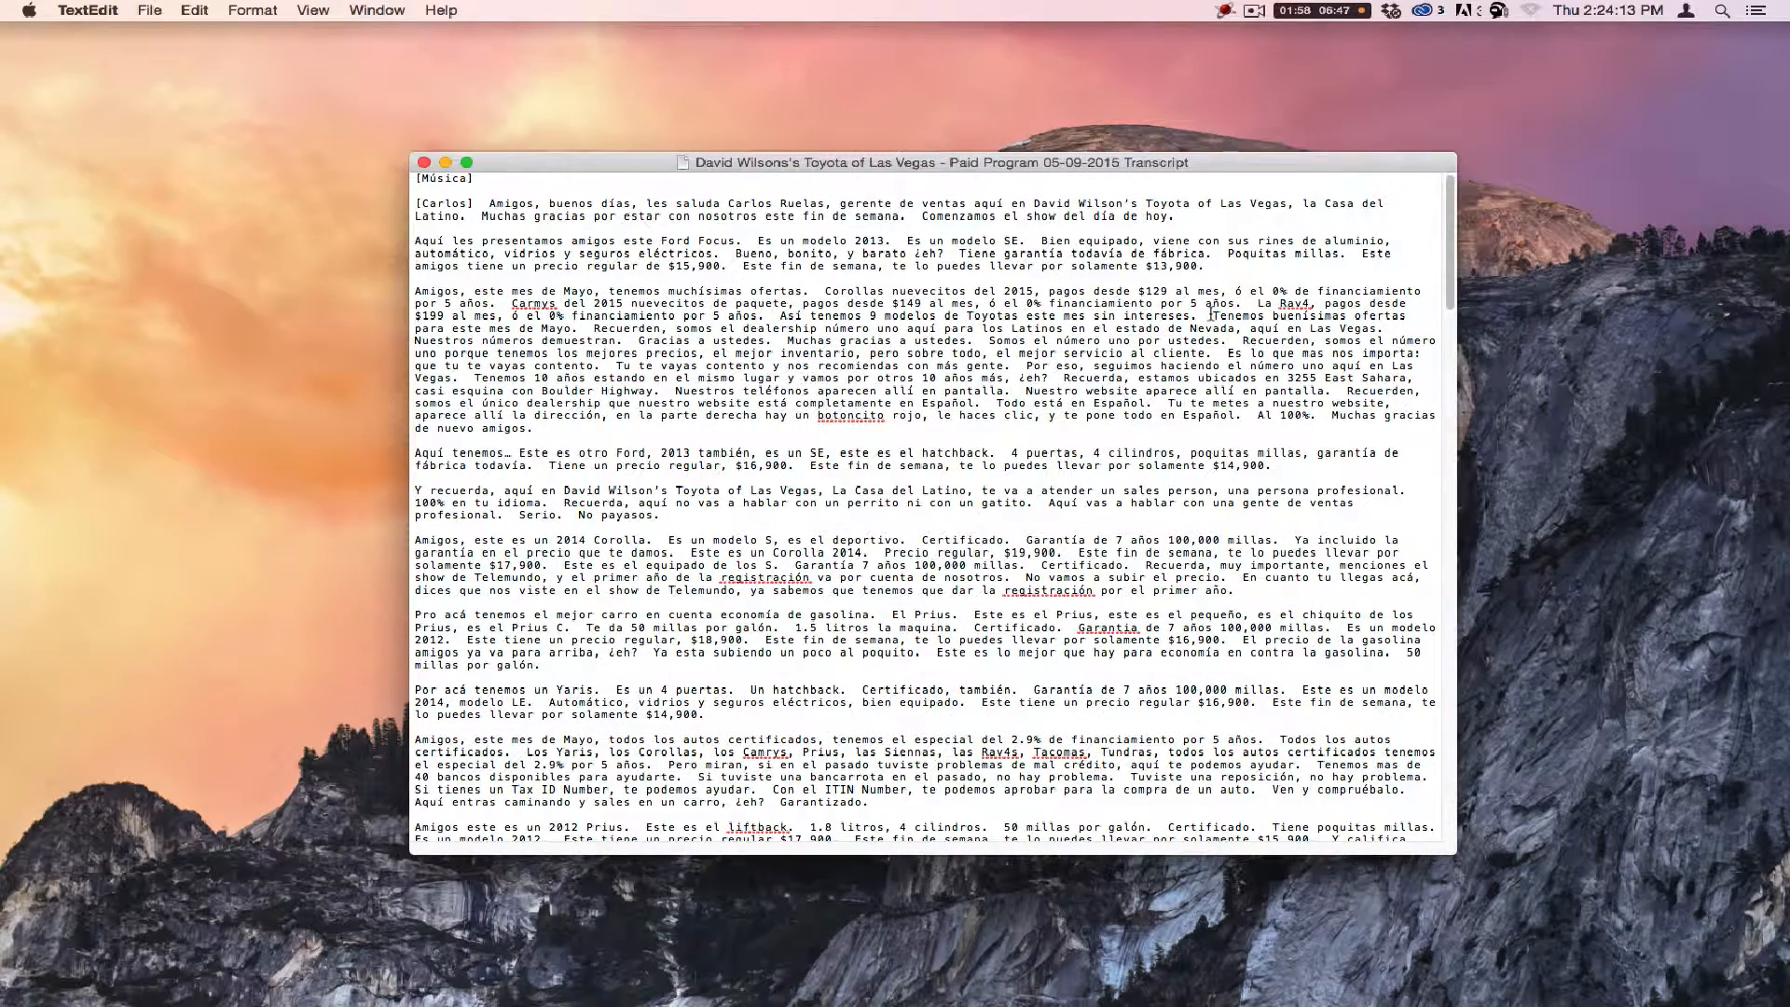
left_click(421, 164)
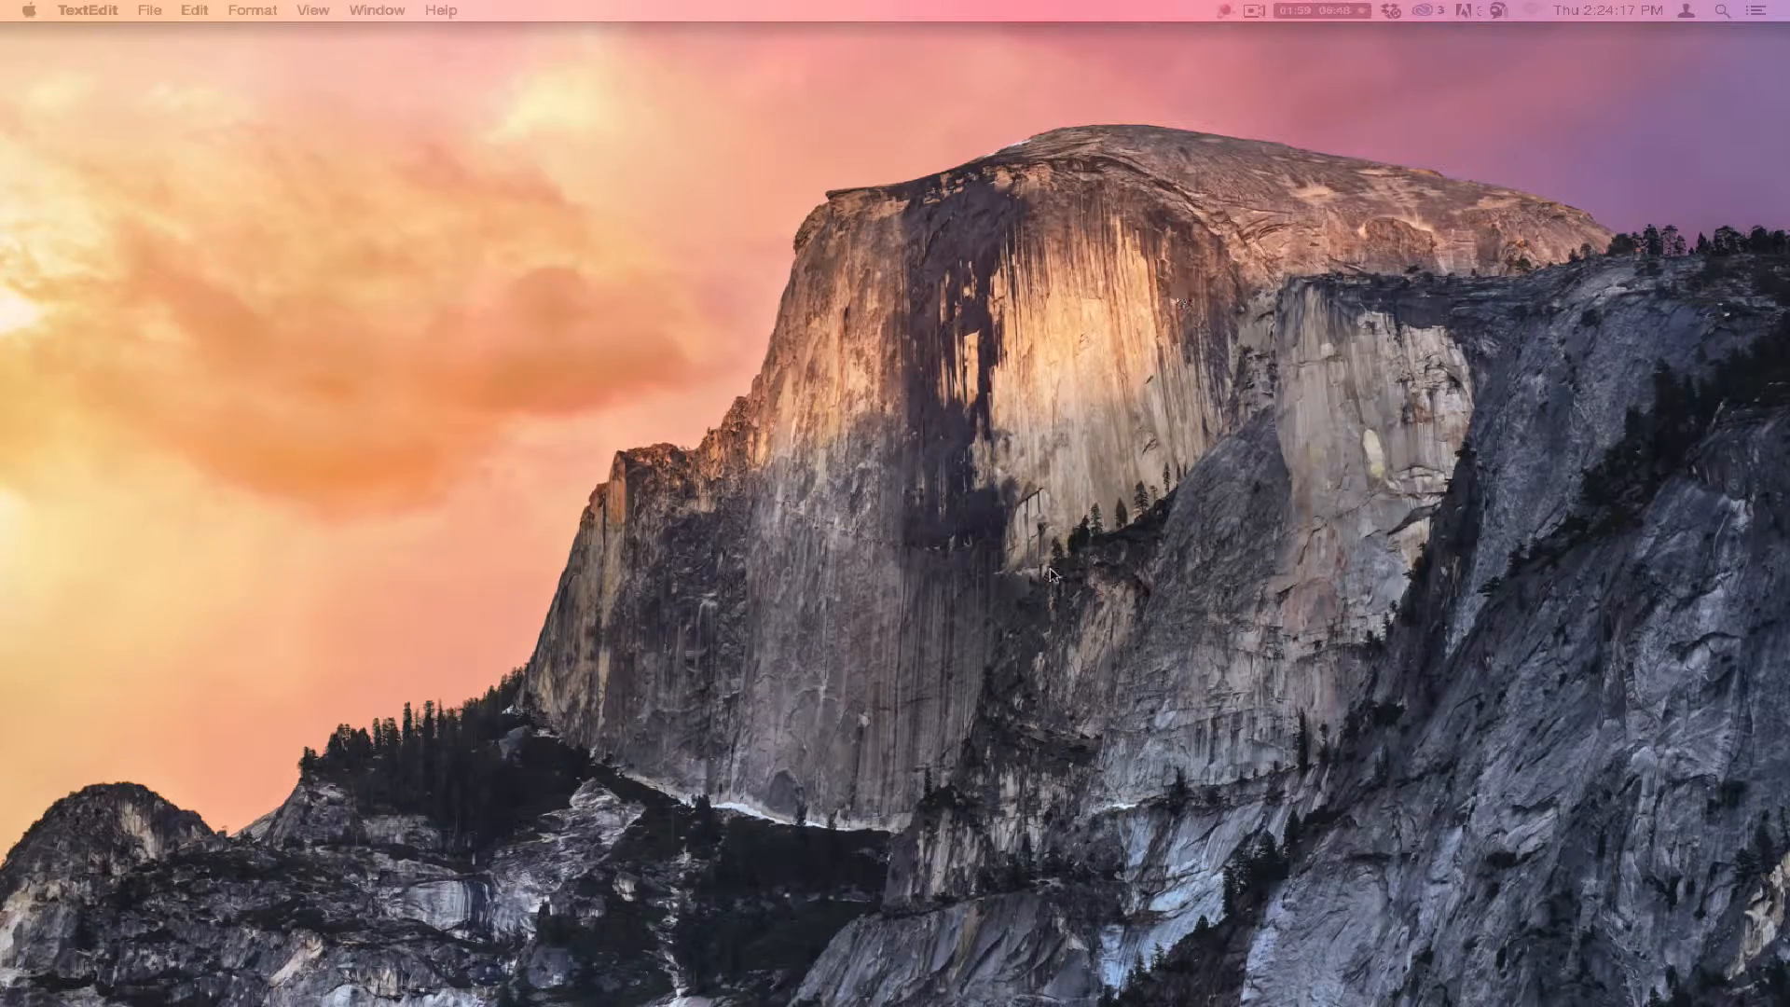
Step: Launch MacCaption from the Video group of applications
mouse_move(271, 988)
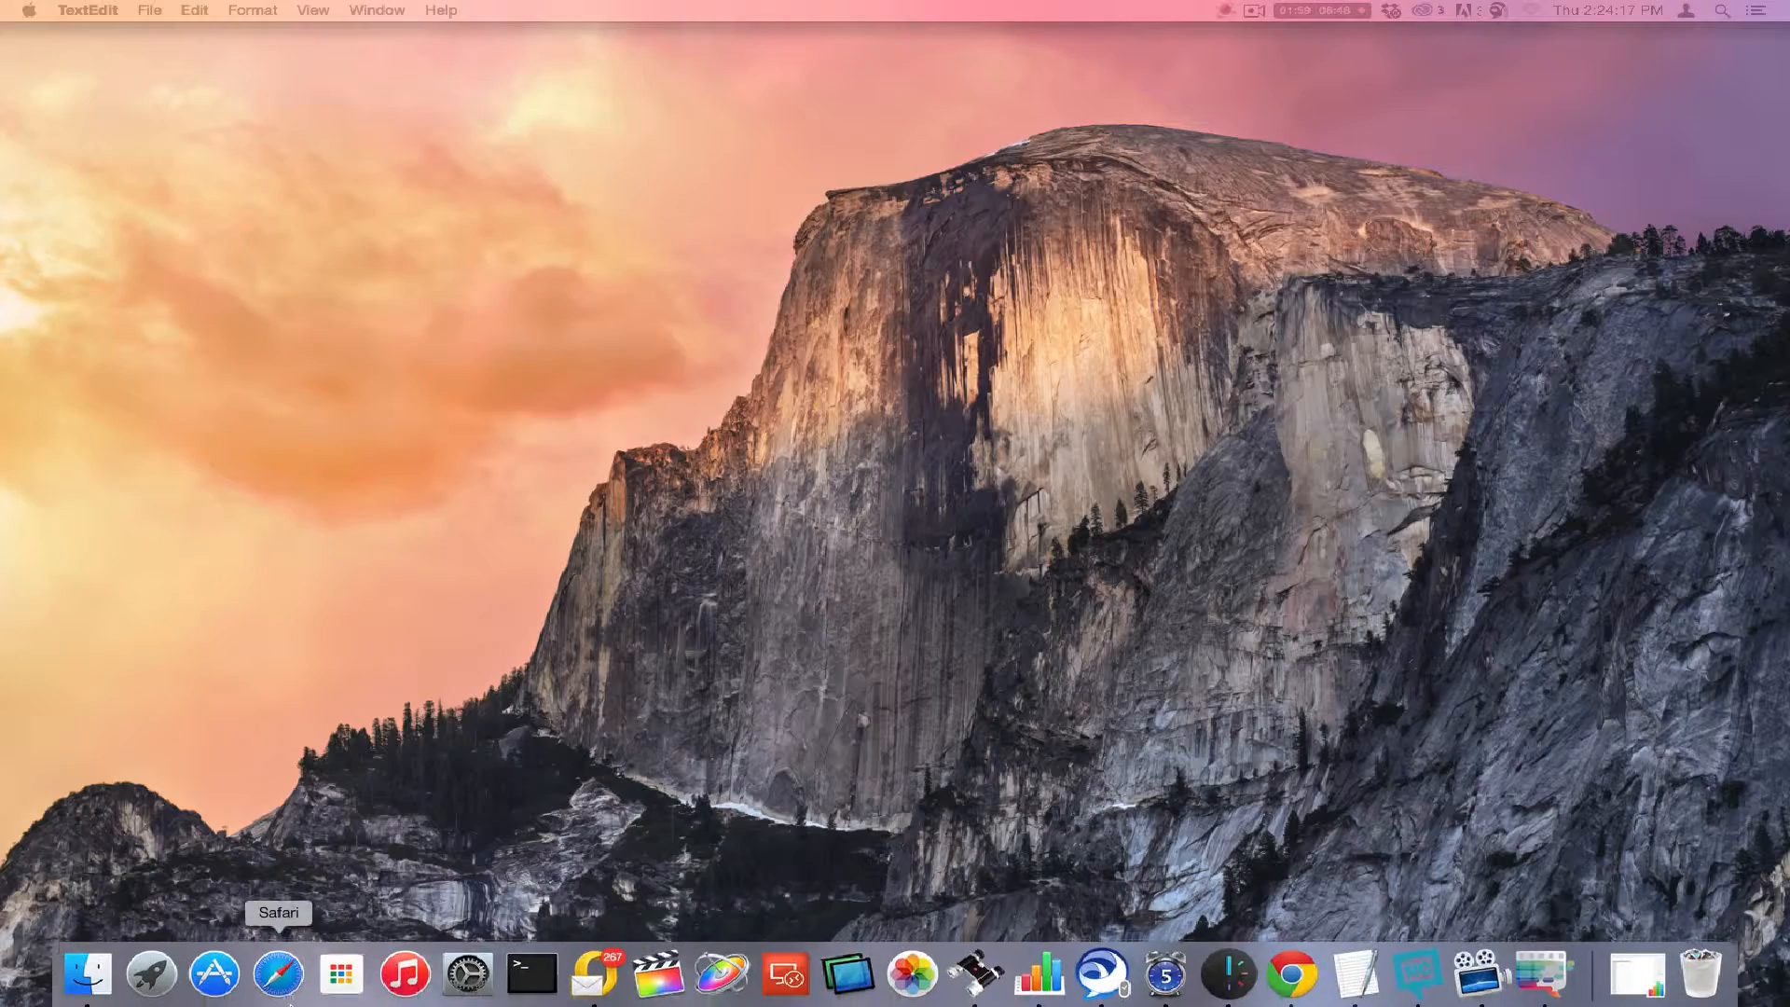
left_click(151, 969)
left_click(512, 260)
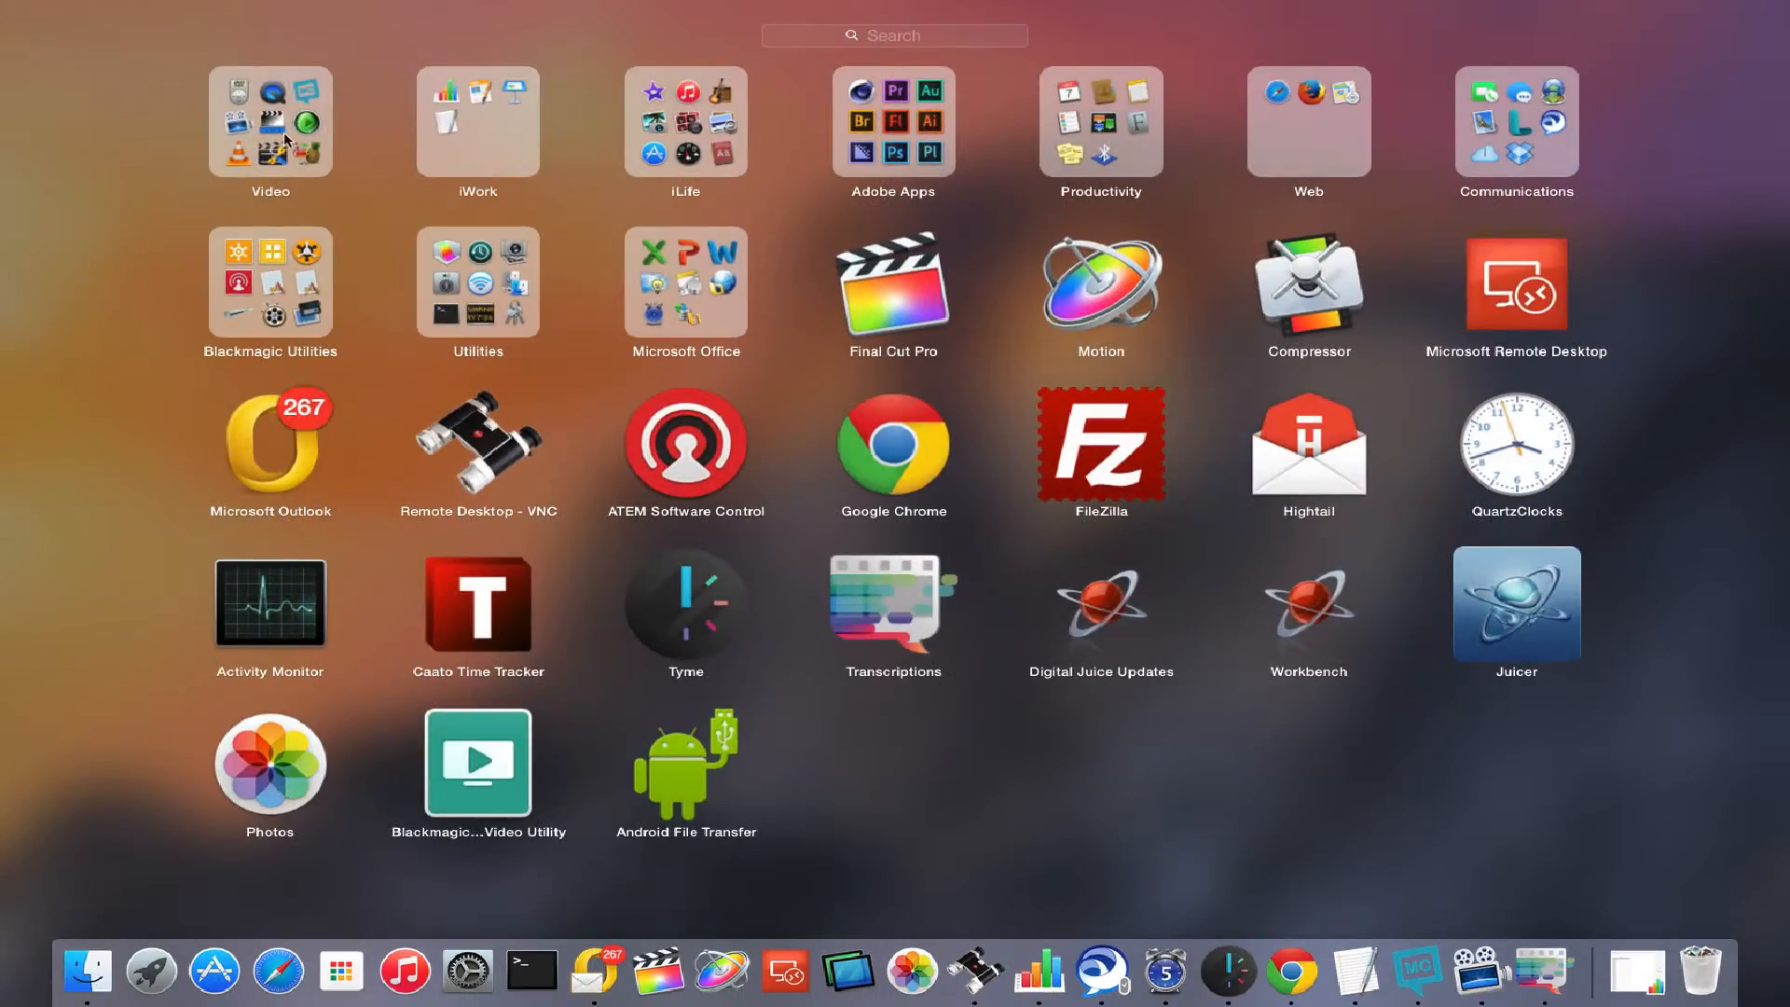
left_click(284, 133)
left_click(650, 341)
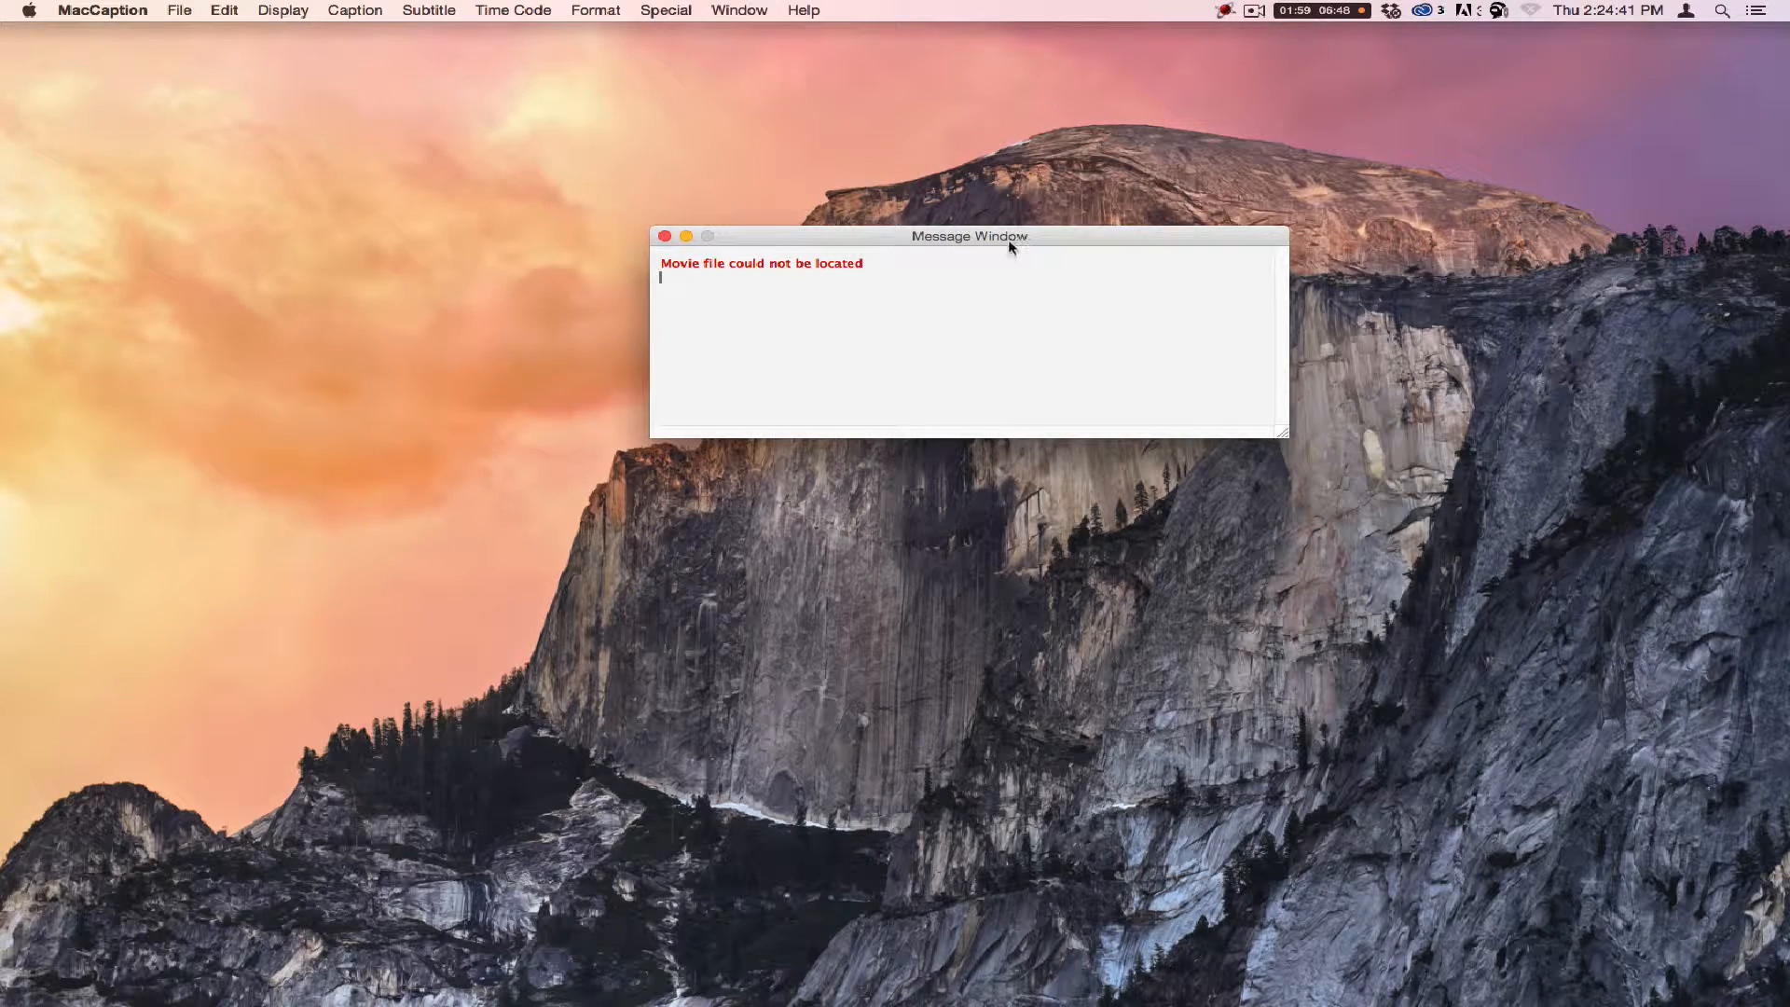
Step: Create a new untitled caption project and shift its window slightly aside on the desktop
left_click(168, 8)
left_click(183, 33)
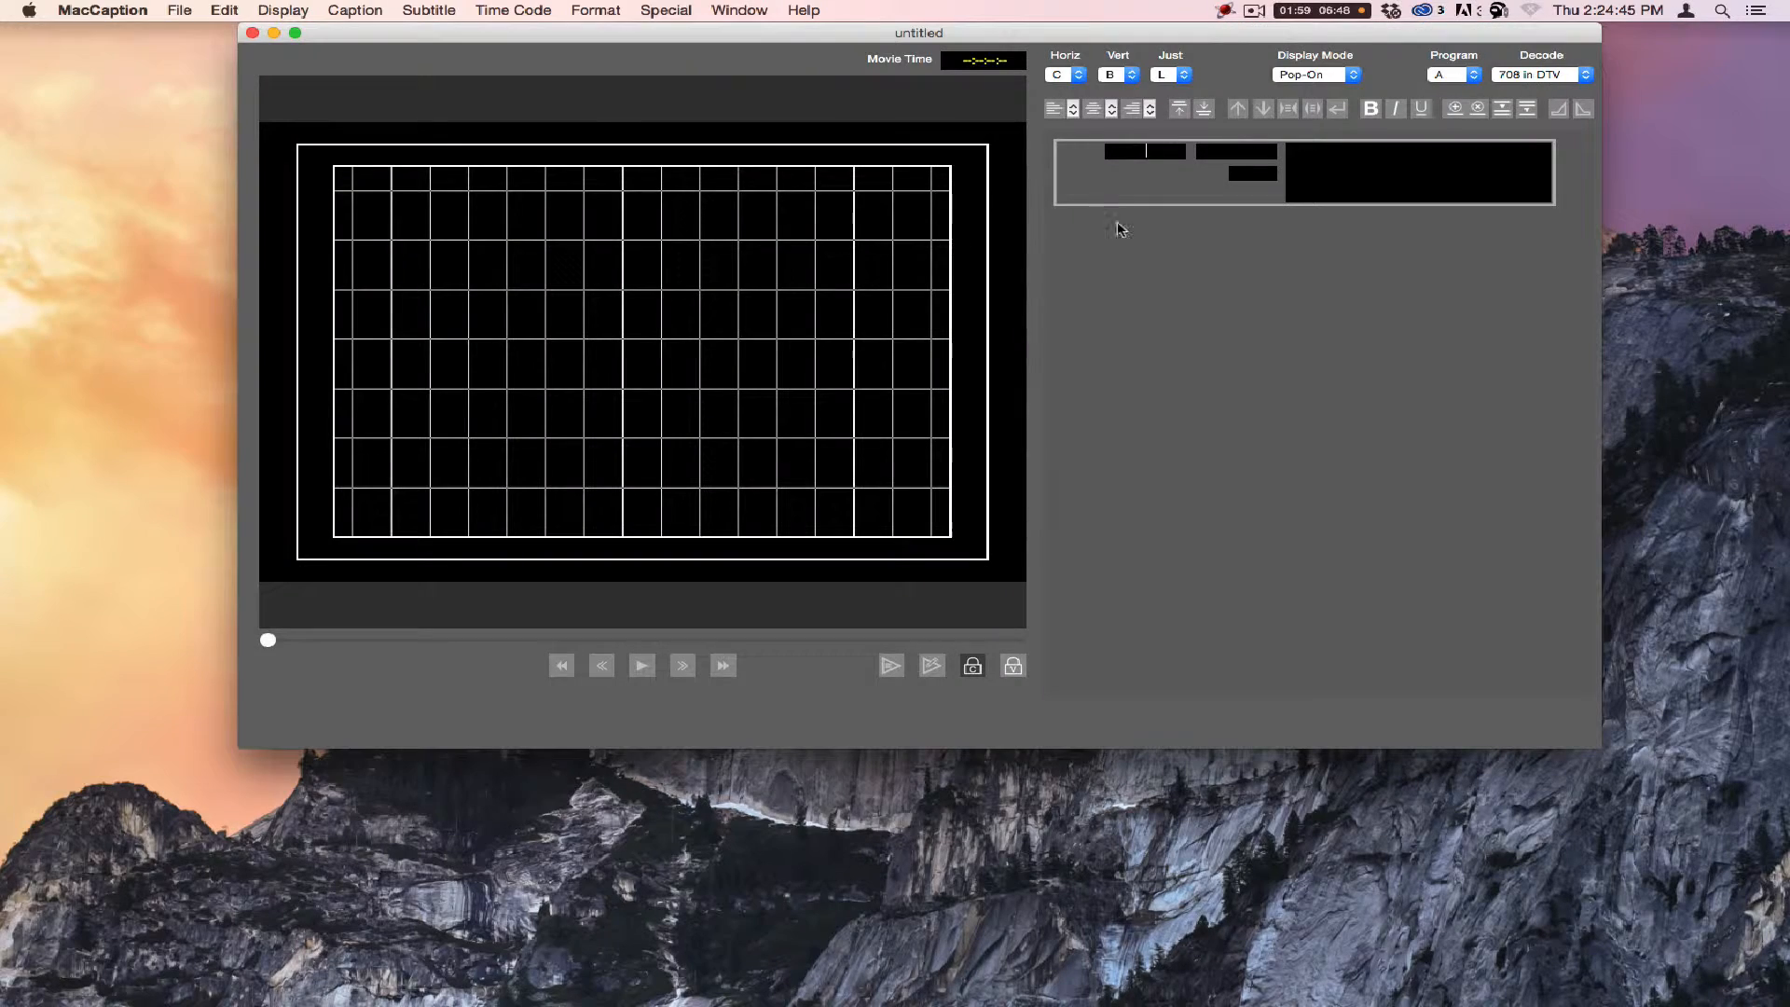
left_click_drag(837, 32, 792, 31)
Step: Load the 05-09-2015 Paid Program movie from the Spot Transfers folder into the caption project and jump to about 00:04:14:06
mouse_move(595, 990)
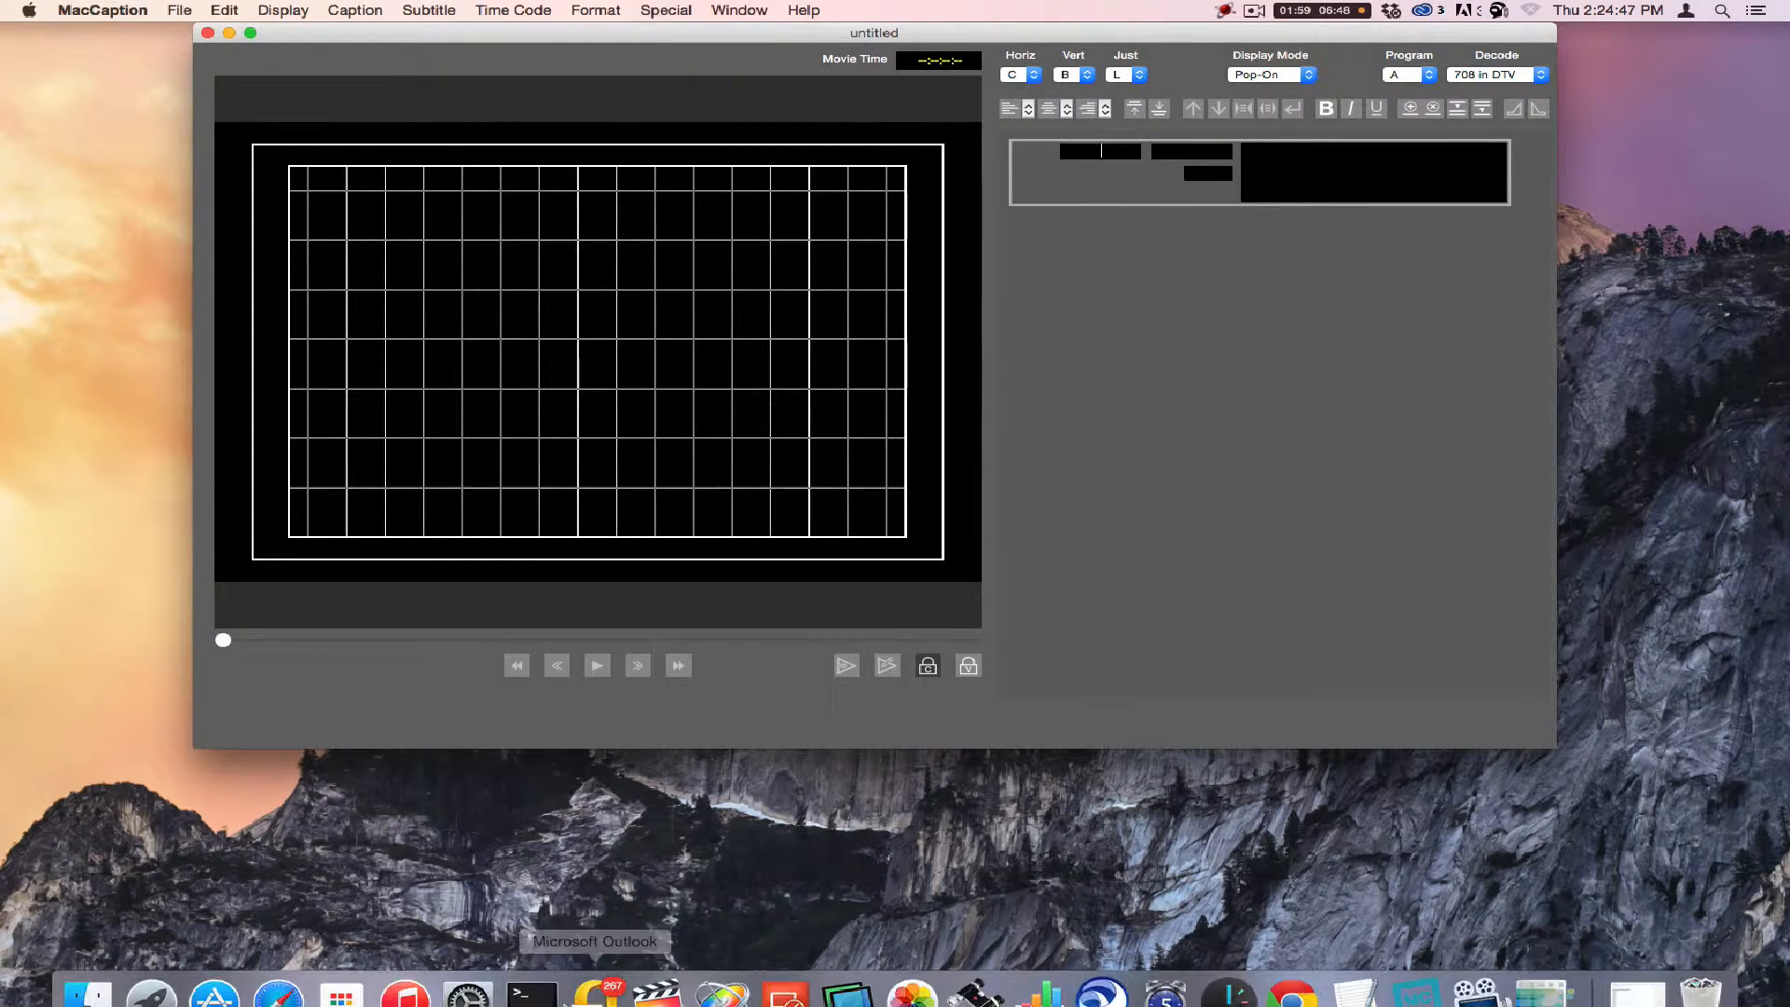
left_click(89, 993)
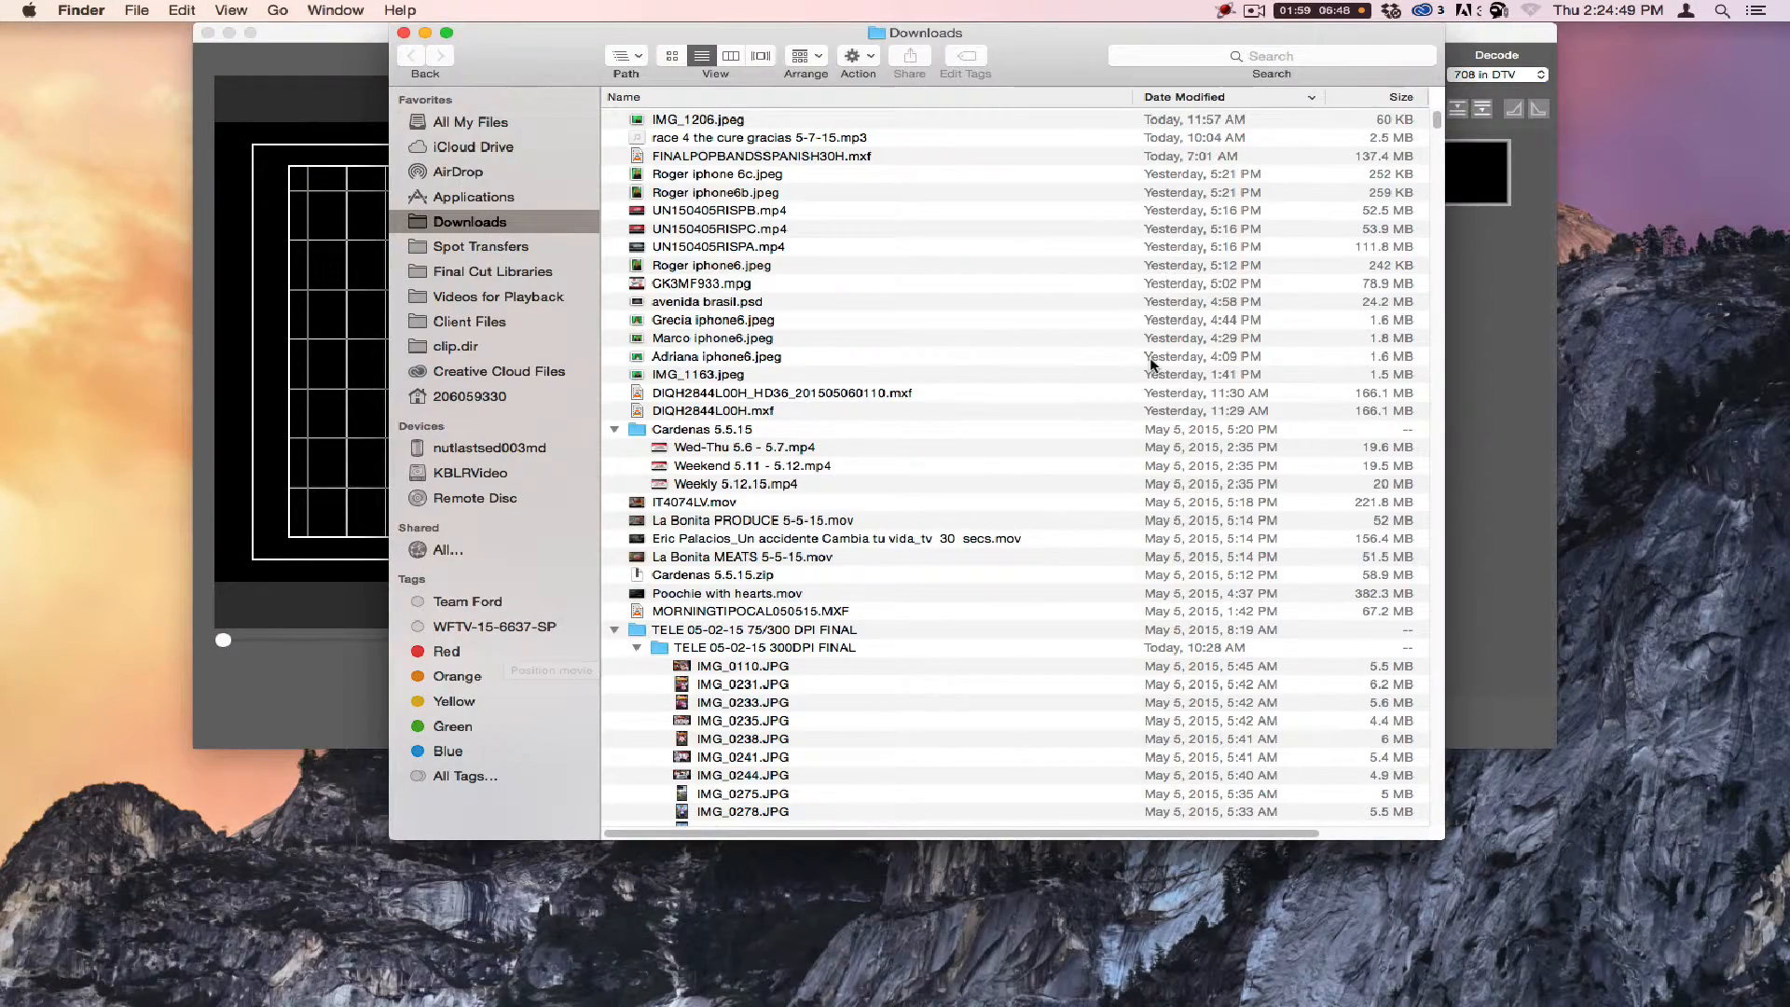
left_click(474, 246)
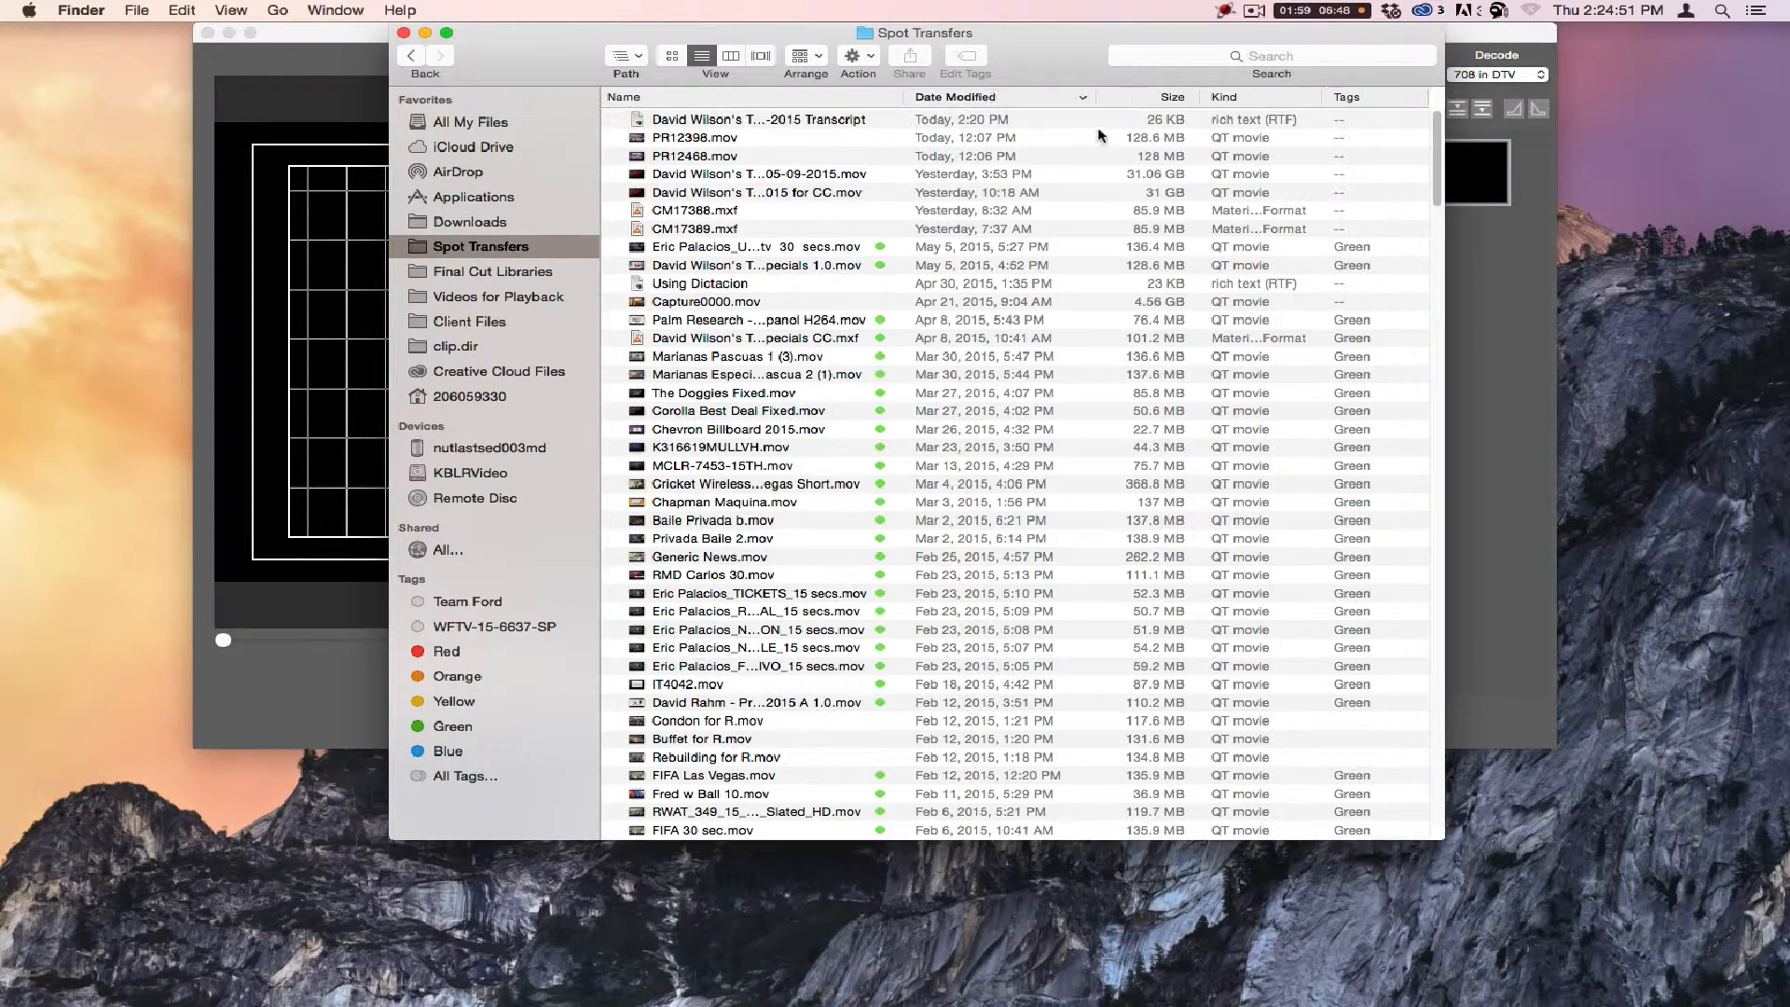
left_click_drag(783, 28, 965, 28)
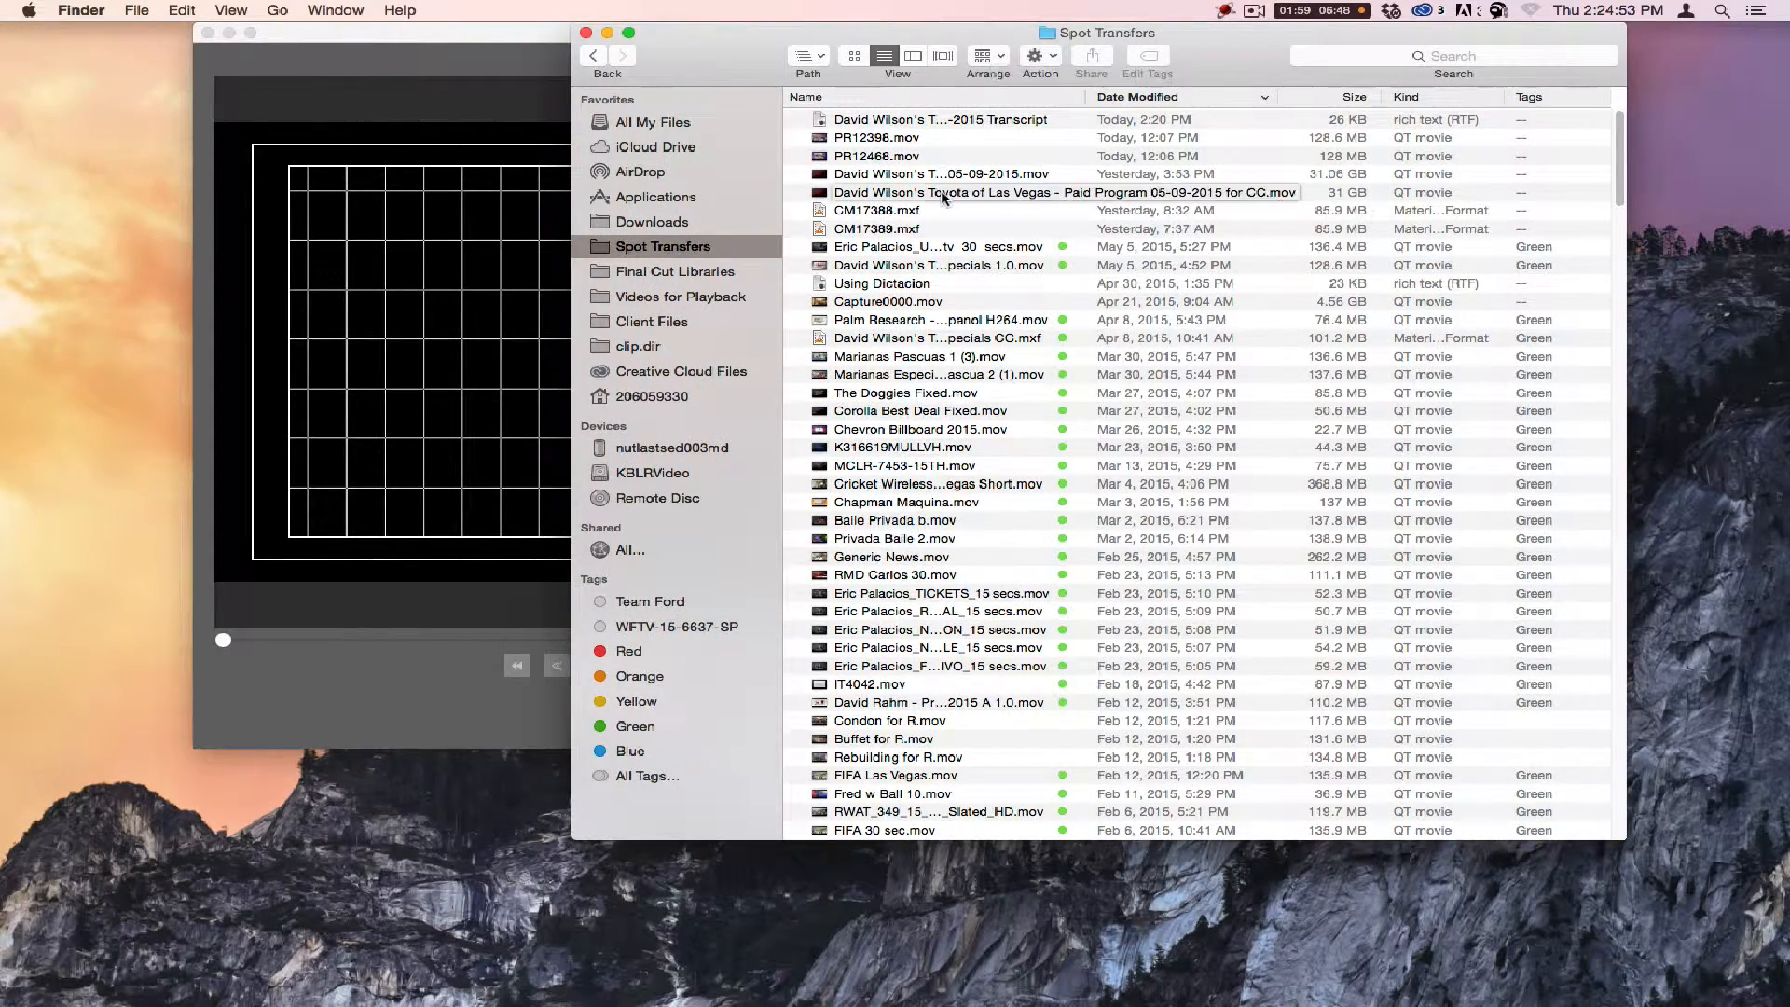
left_click_drag(1004, 178, 518, 382)
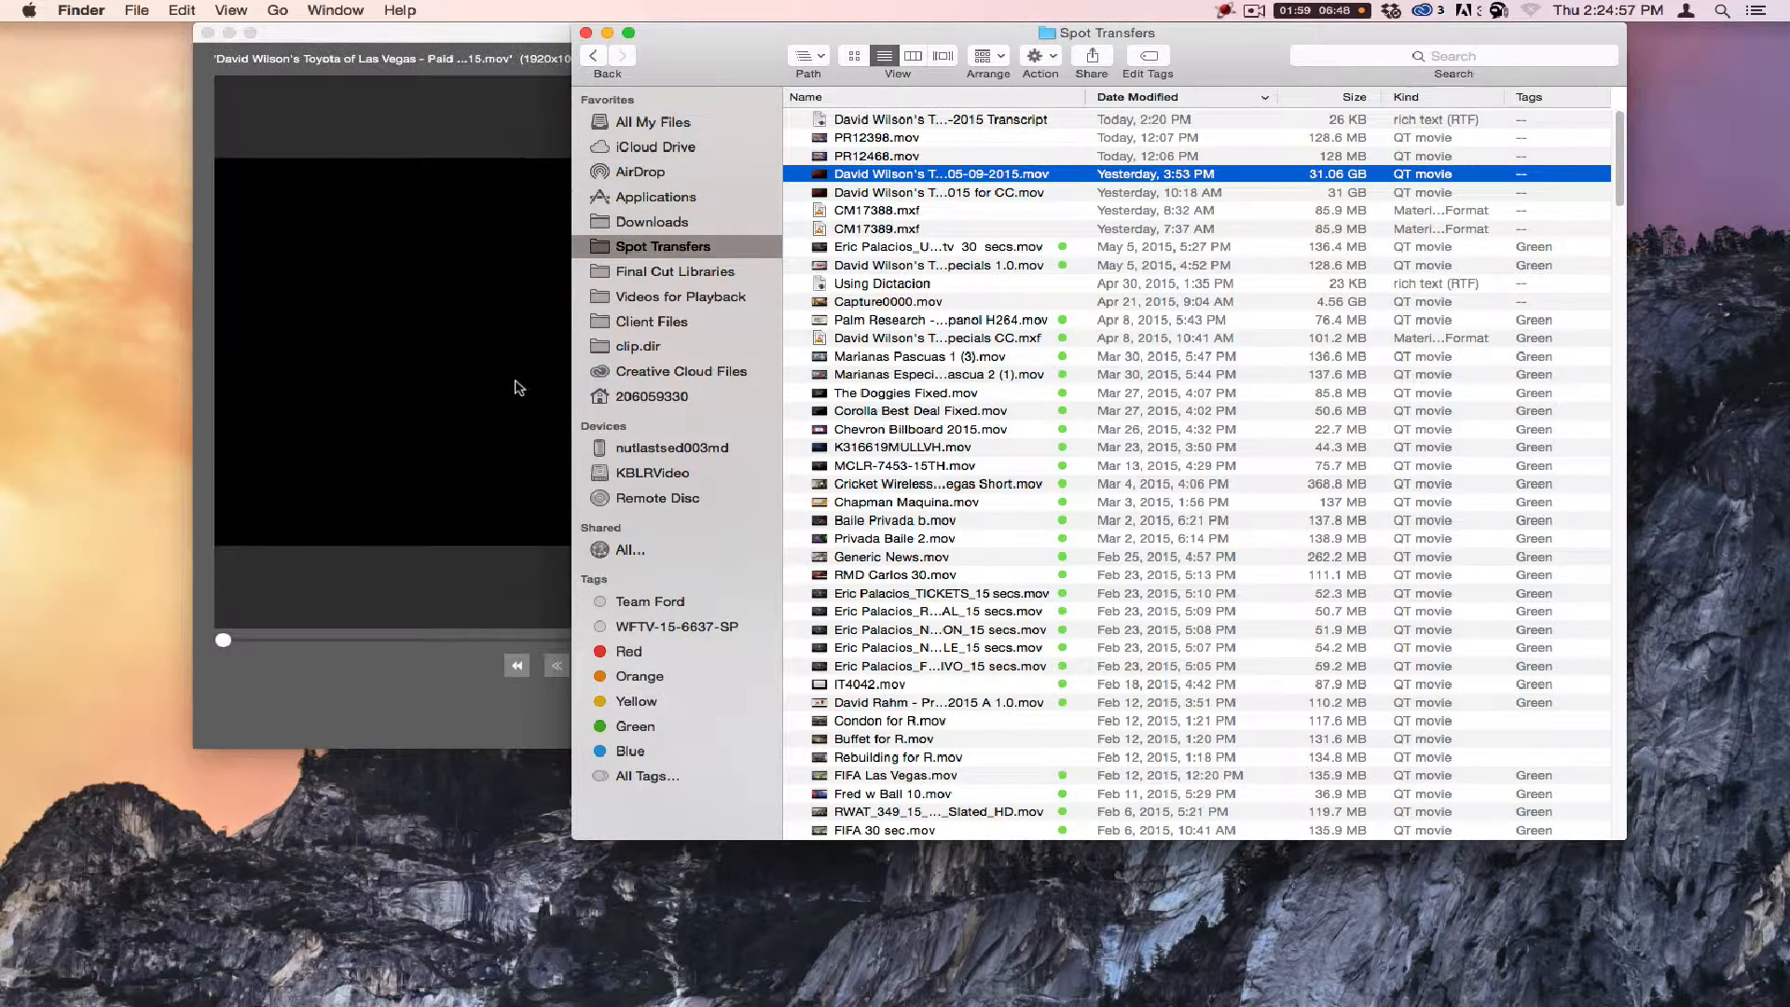
left_click(512, 71)
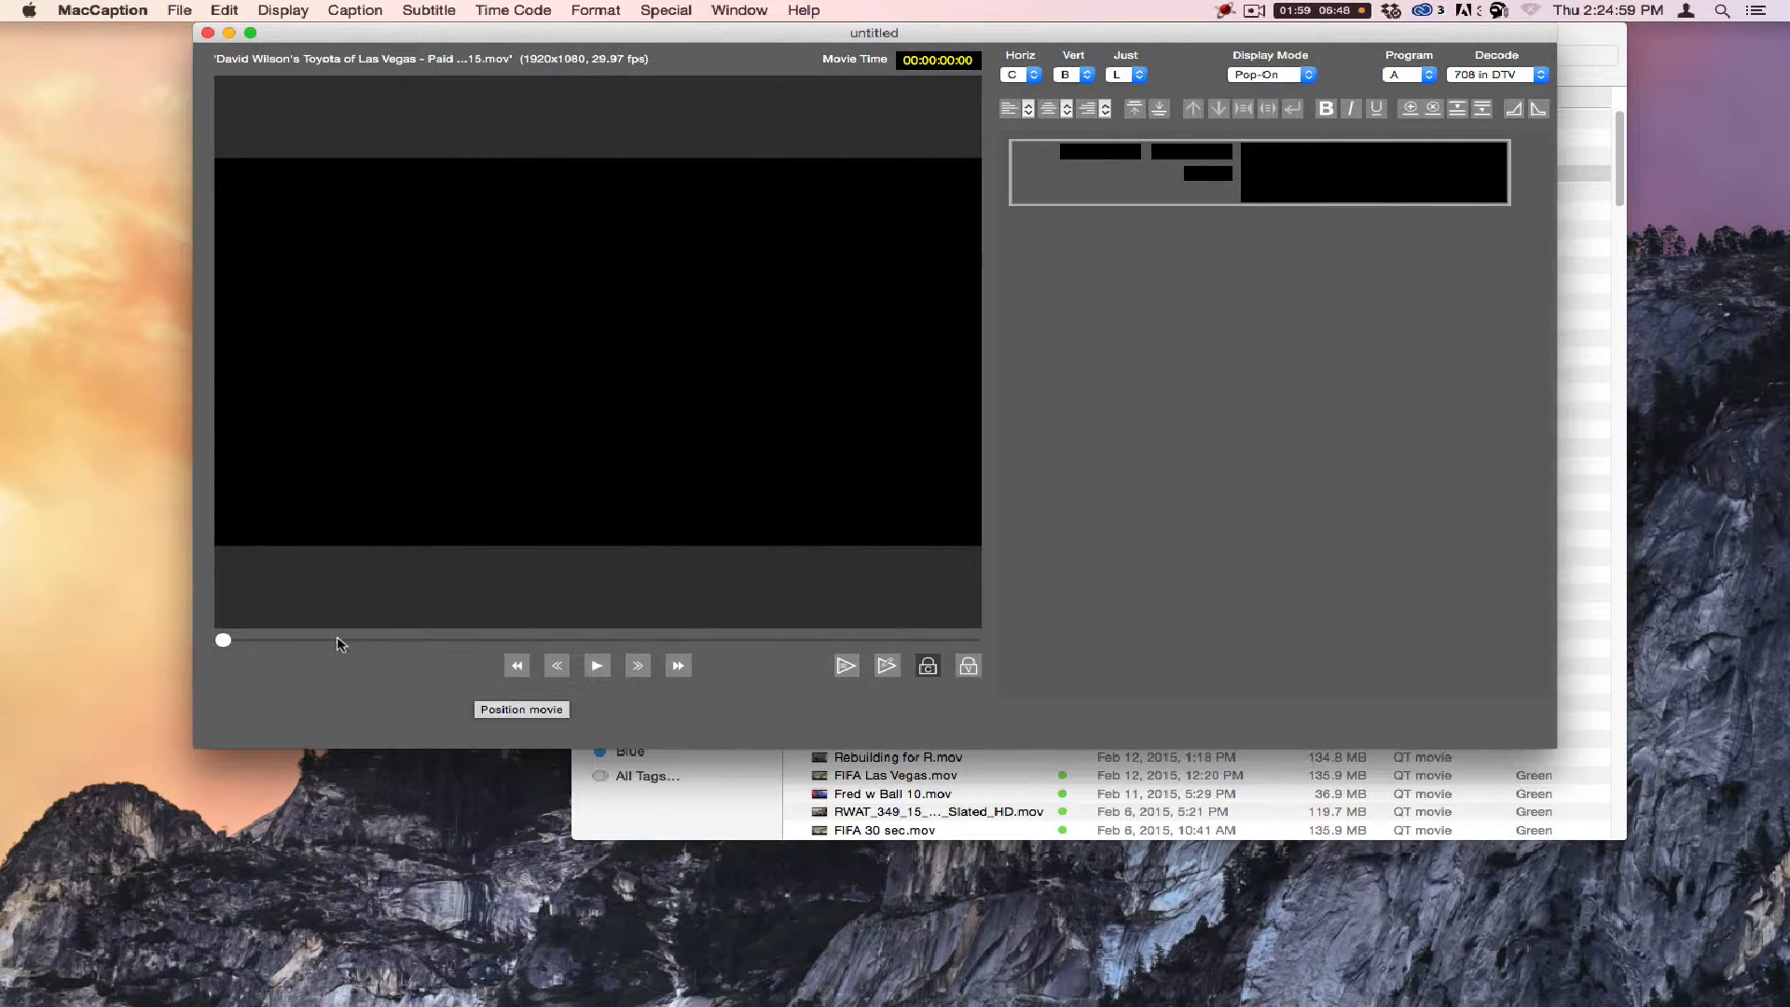
left_click(335, 640)
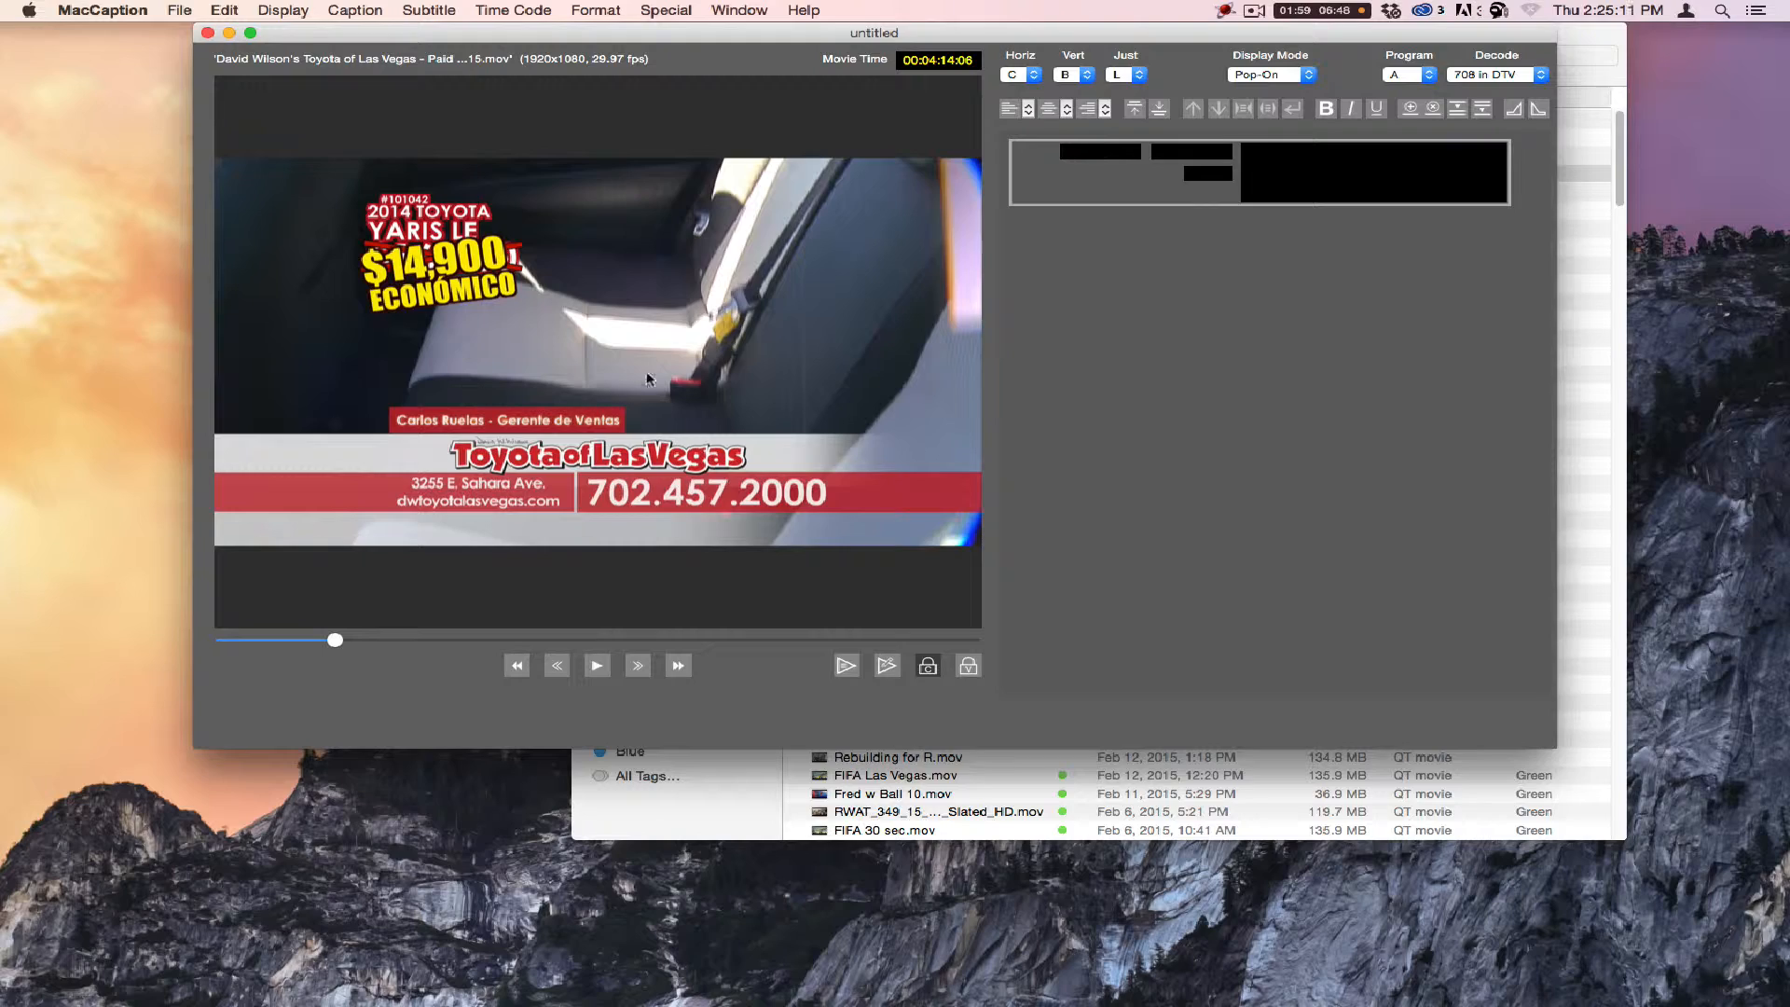
Step: In Finder, locate the plain-text 05-09-2015 Paid Program transcript inside Documents > Commercial Transcripts and select it
left_click(1576, 30)
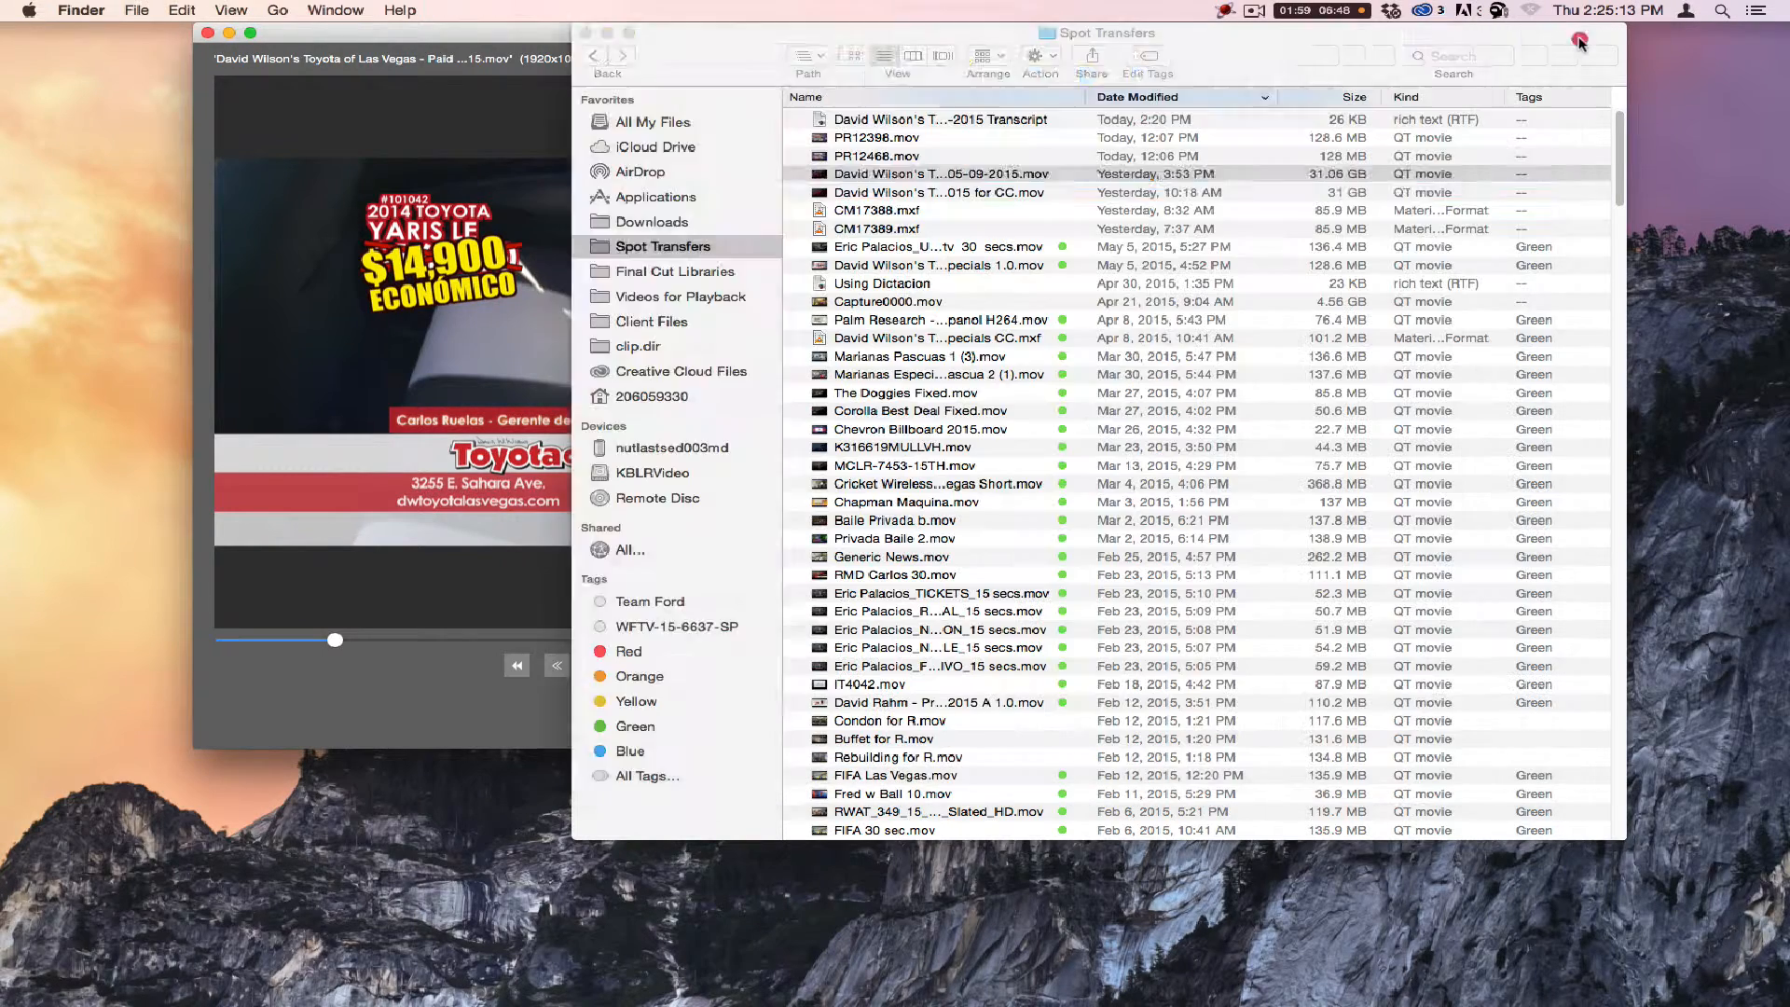
left_click(950, 122)
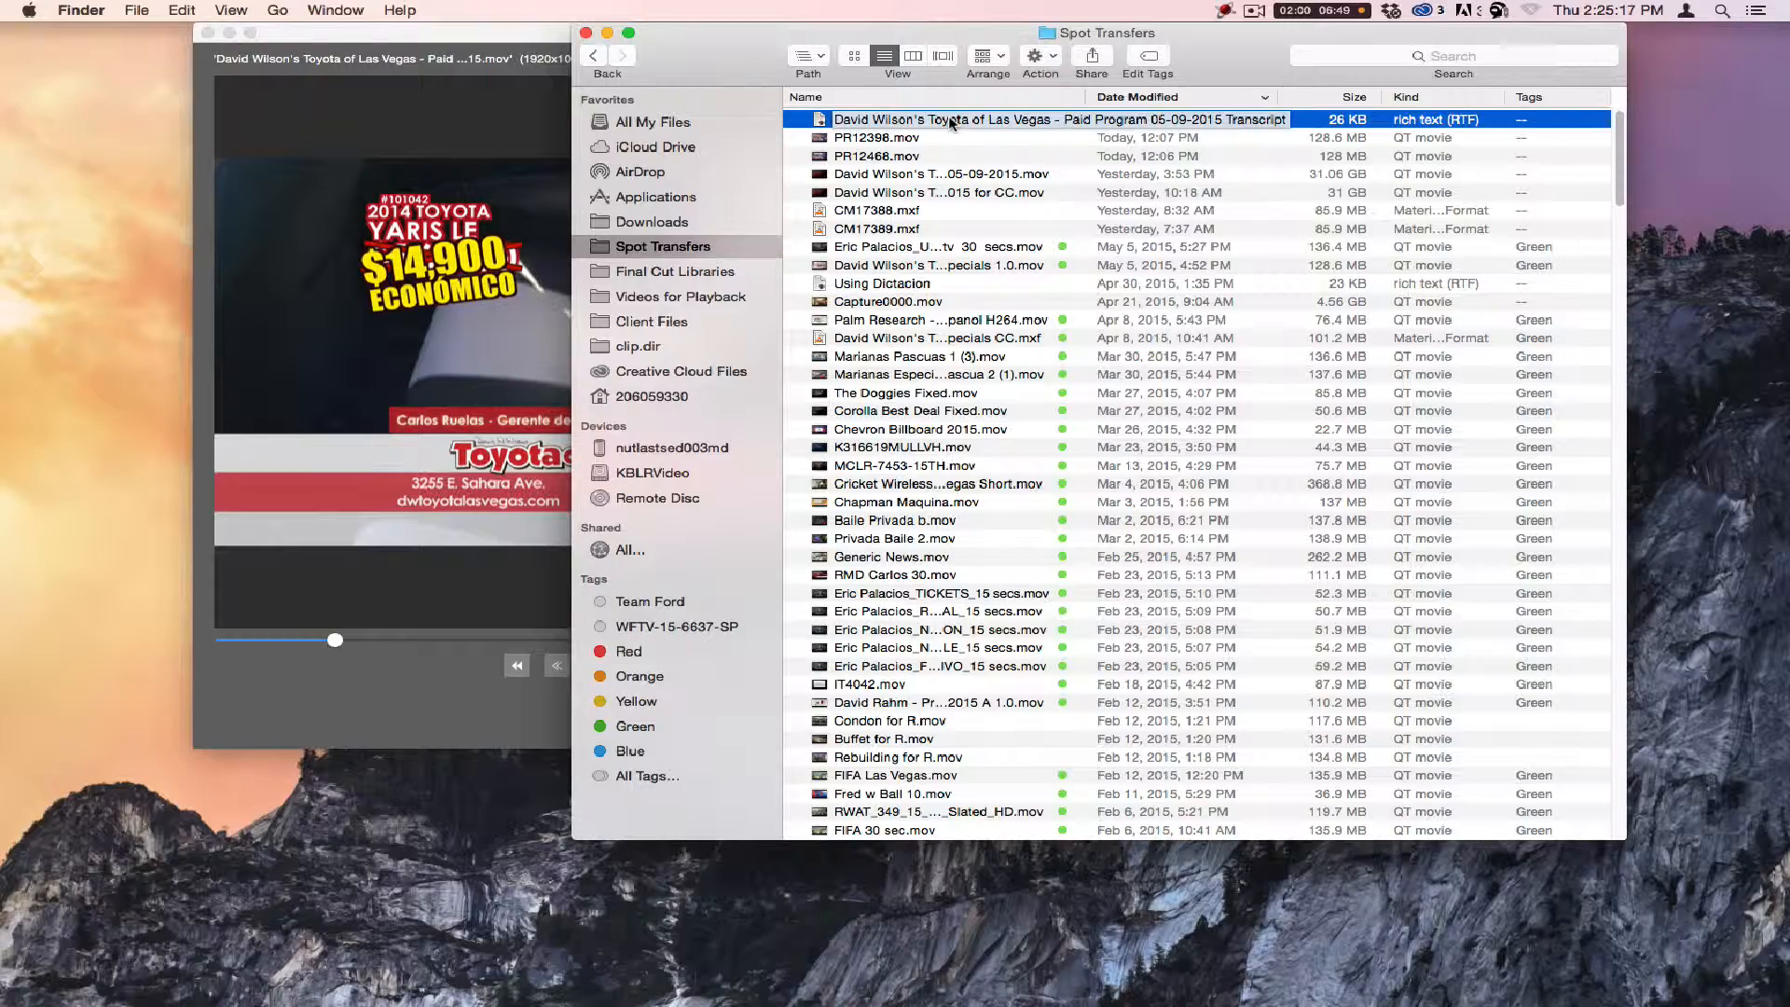
left_click_drag(783, 29, 881, 166)
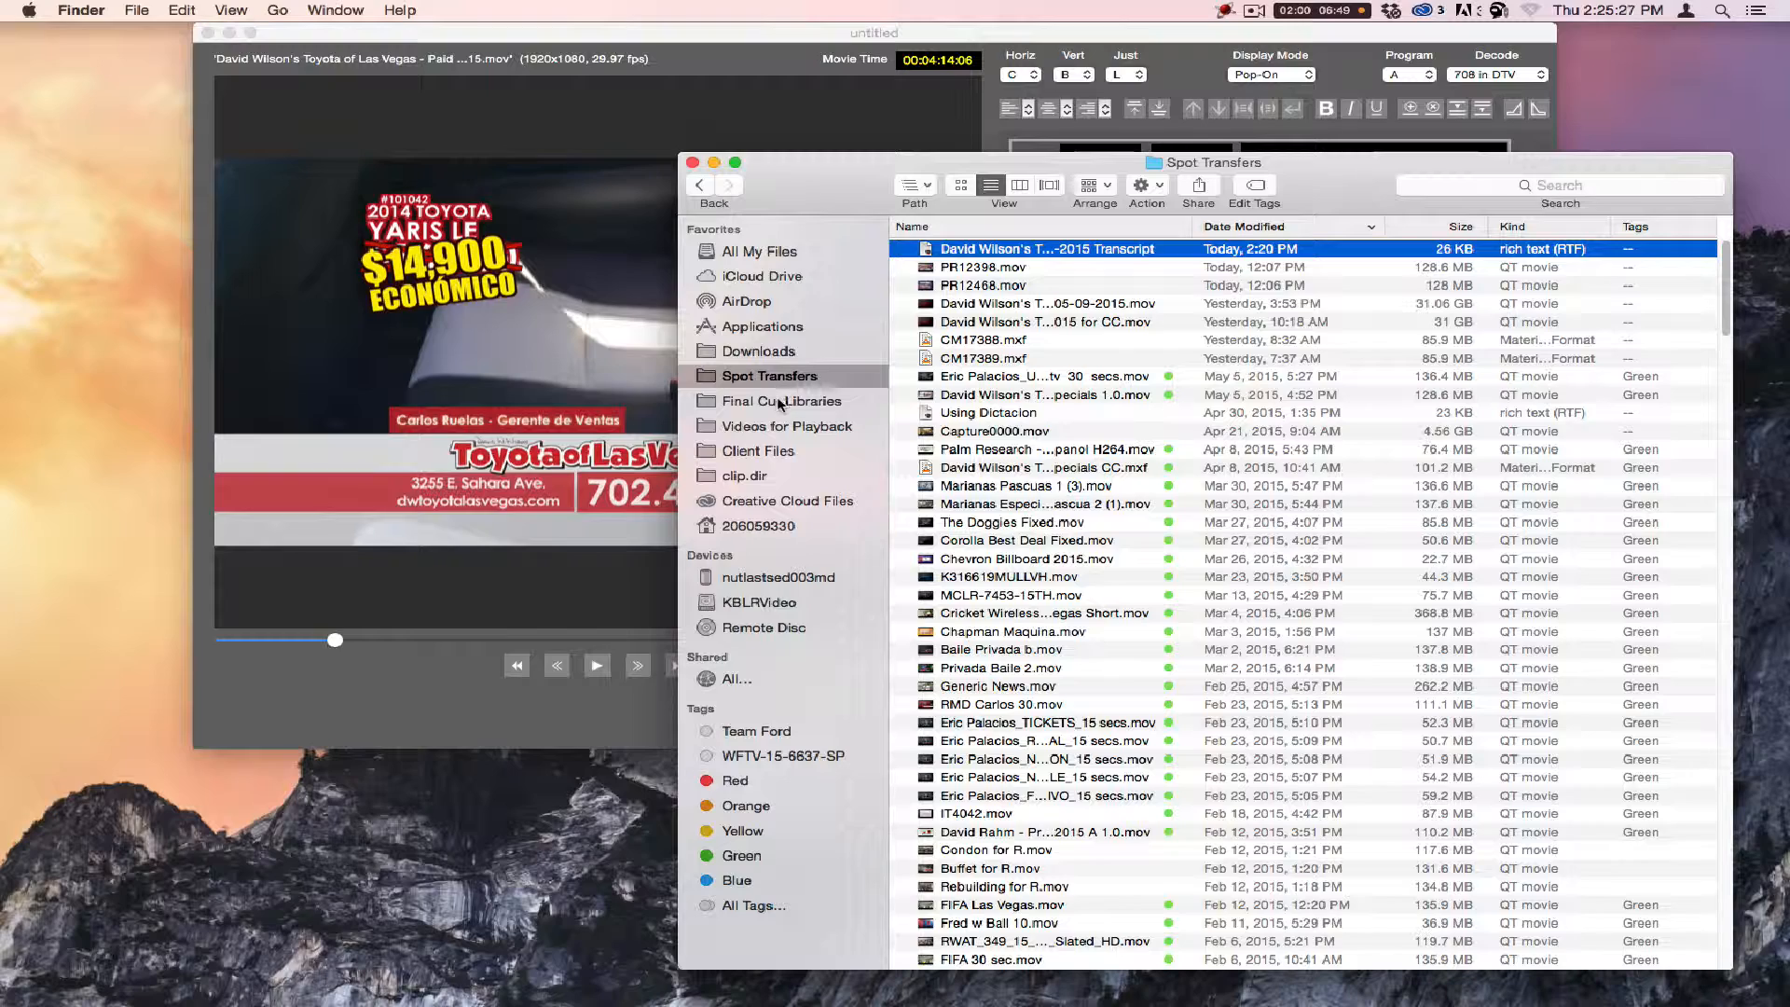
left_click(760, 528)
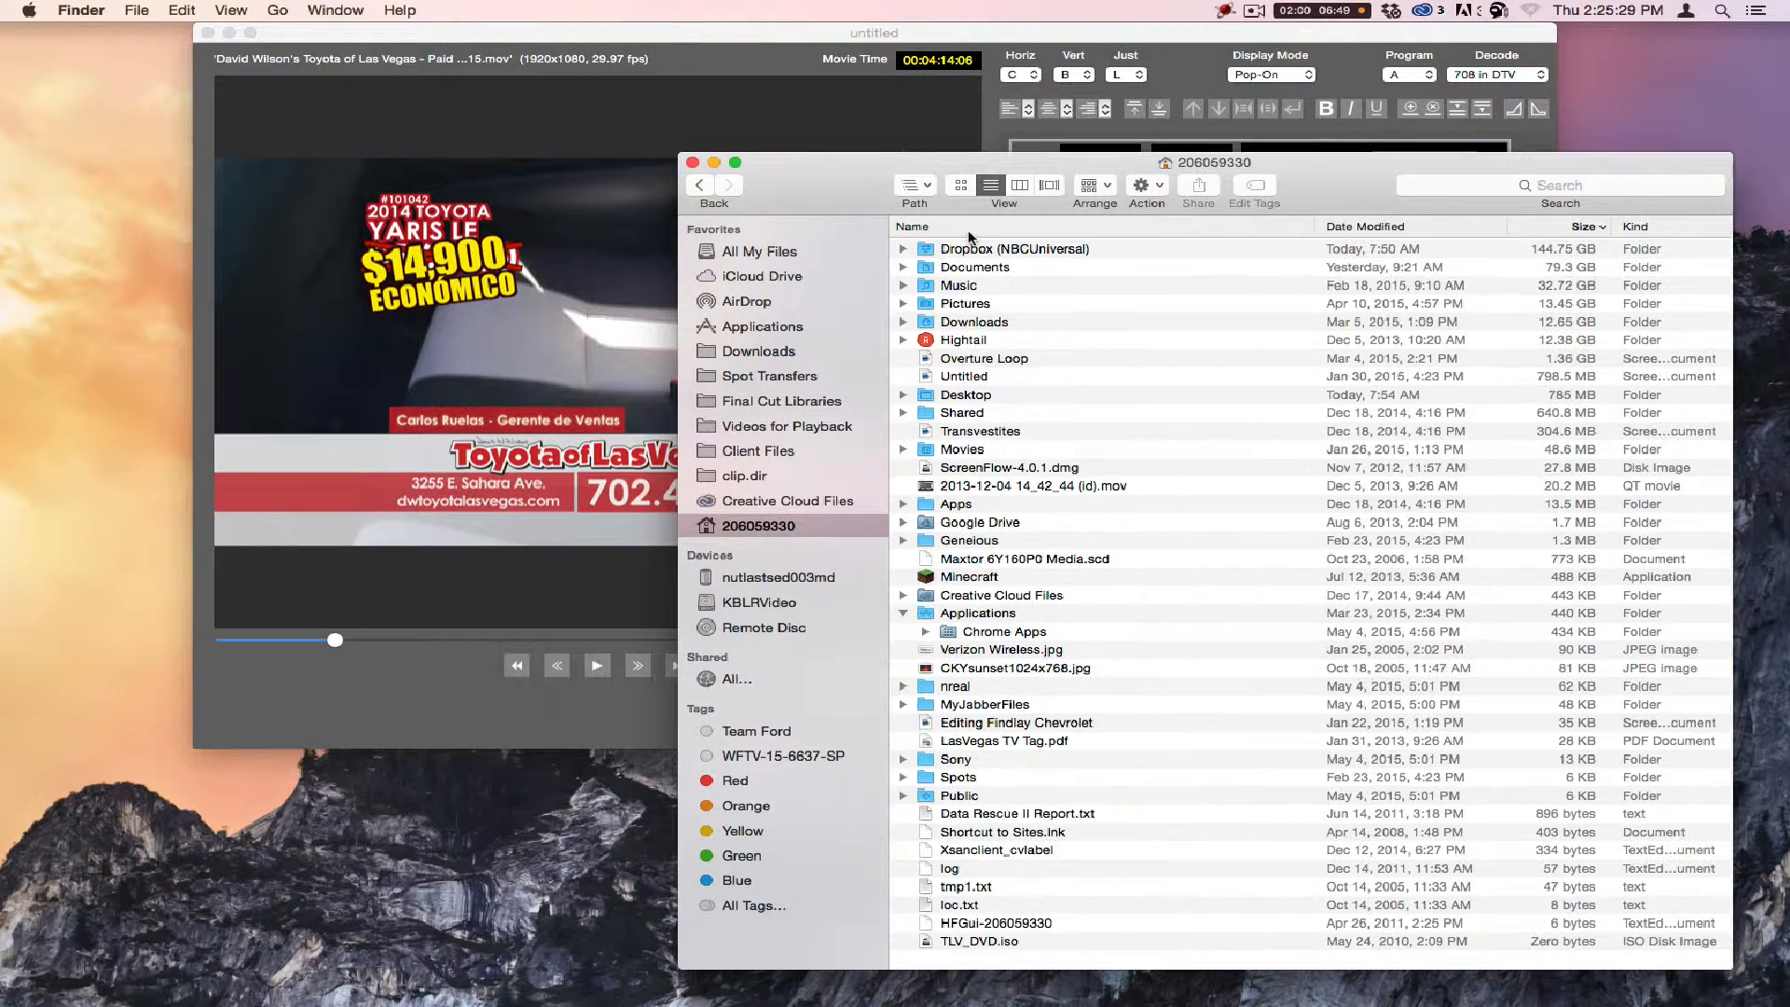
double_click(973, 268)
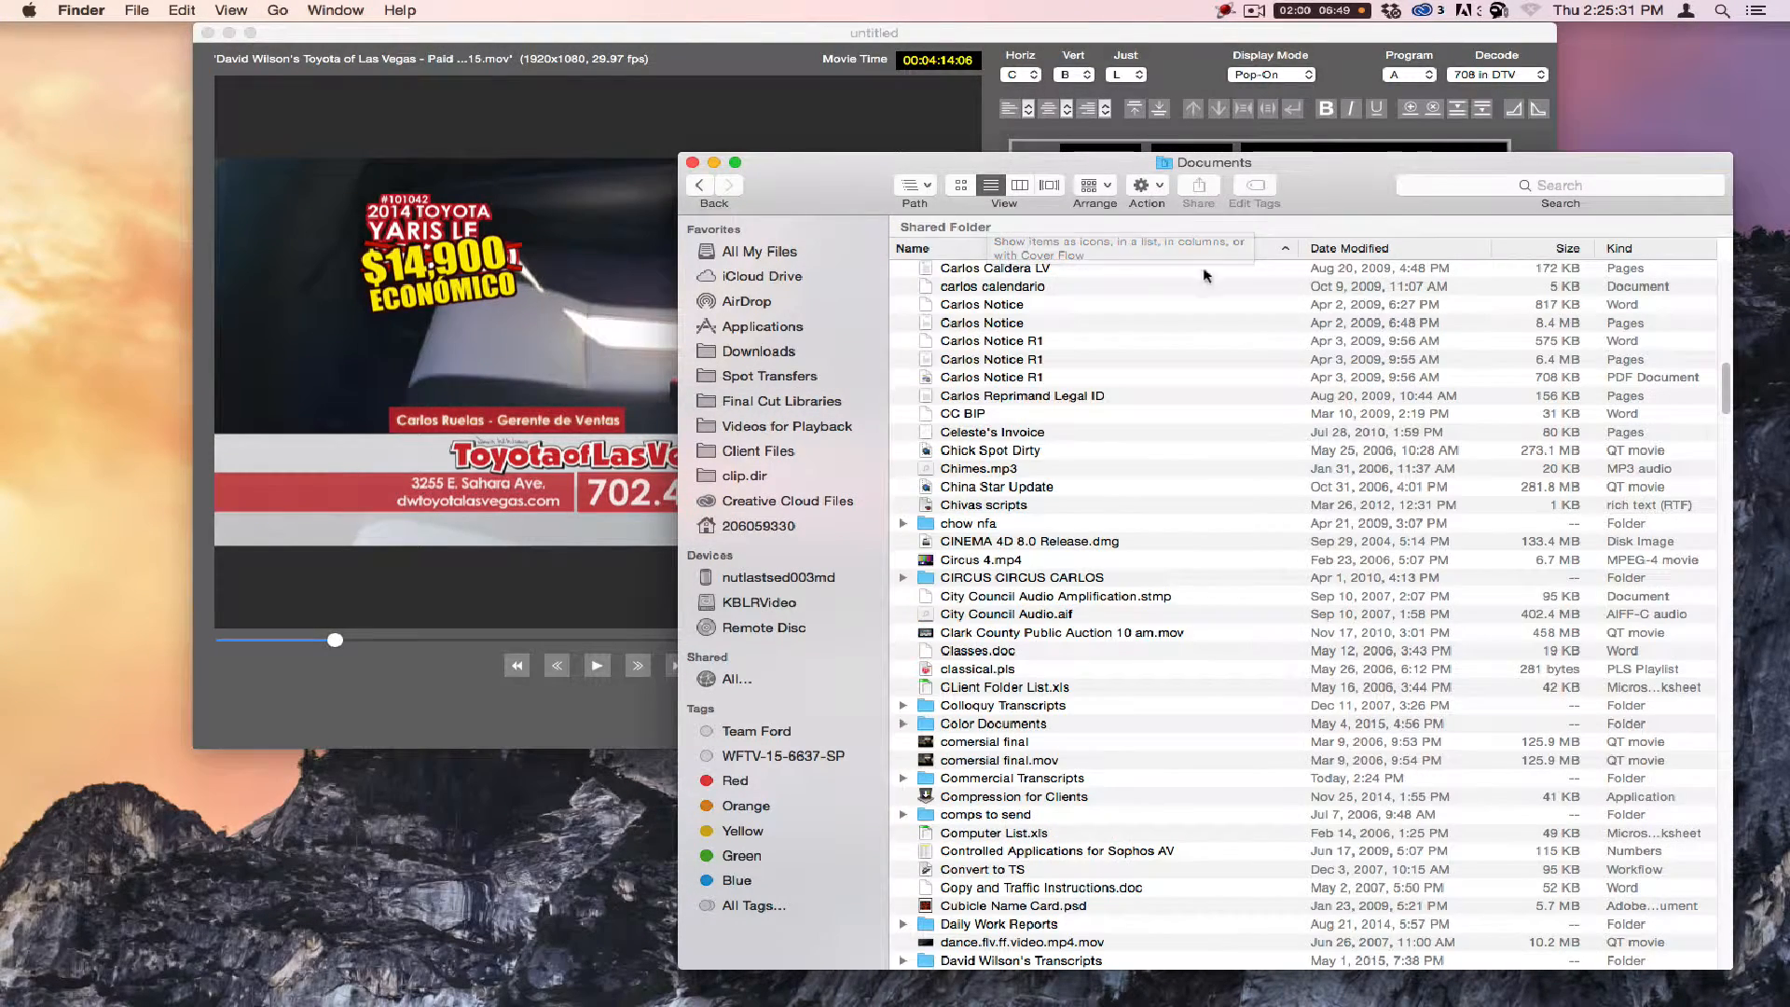
left_click(1398, 249)
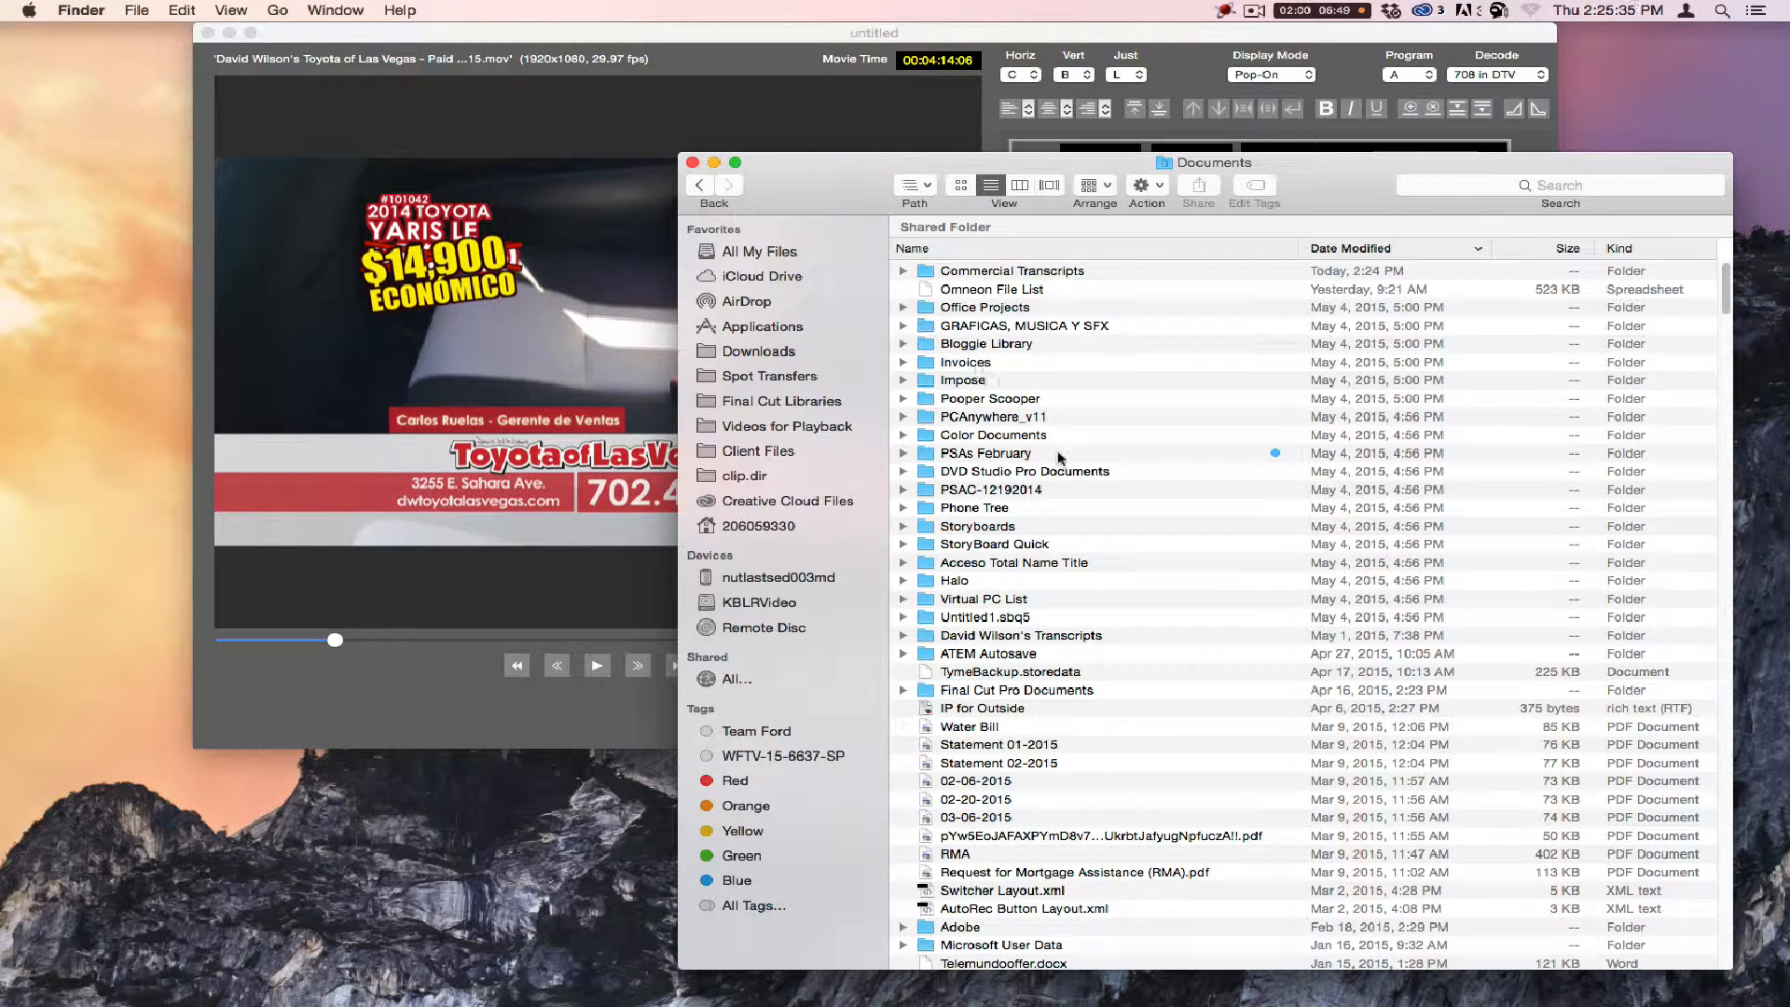
double_click(1040, 271)
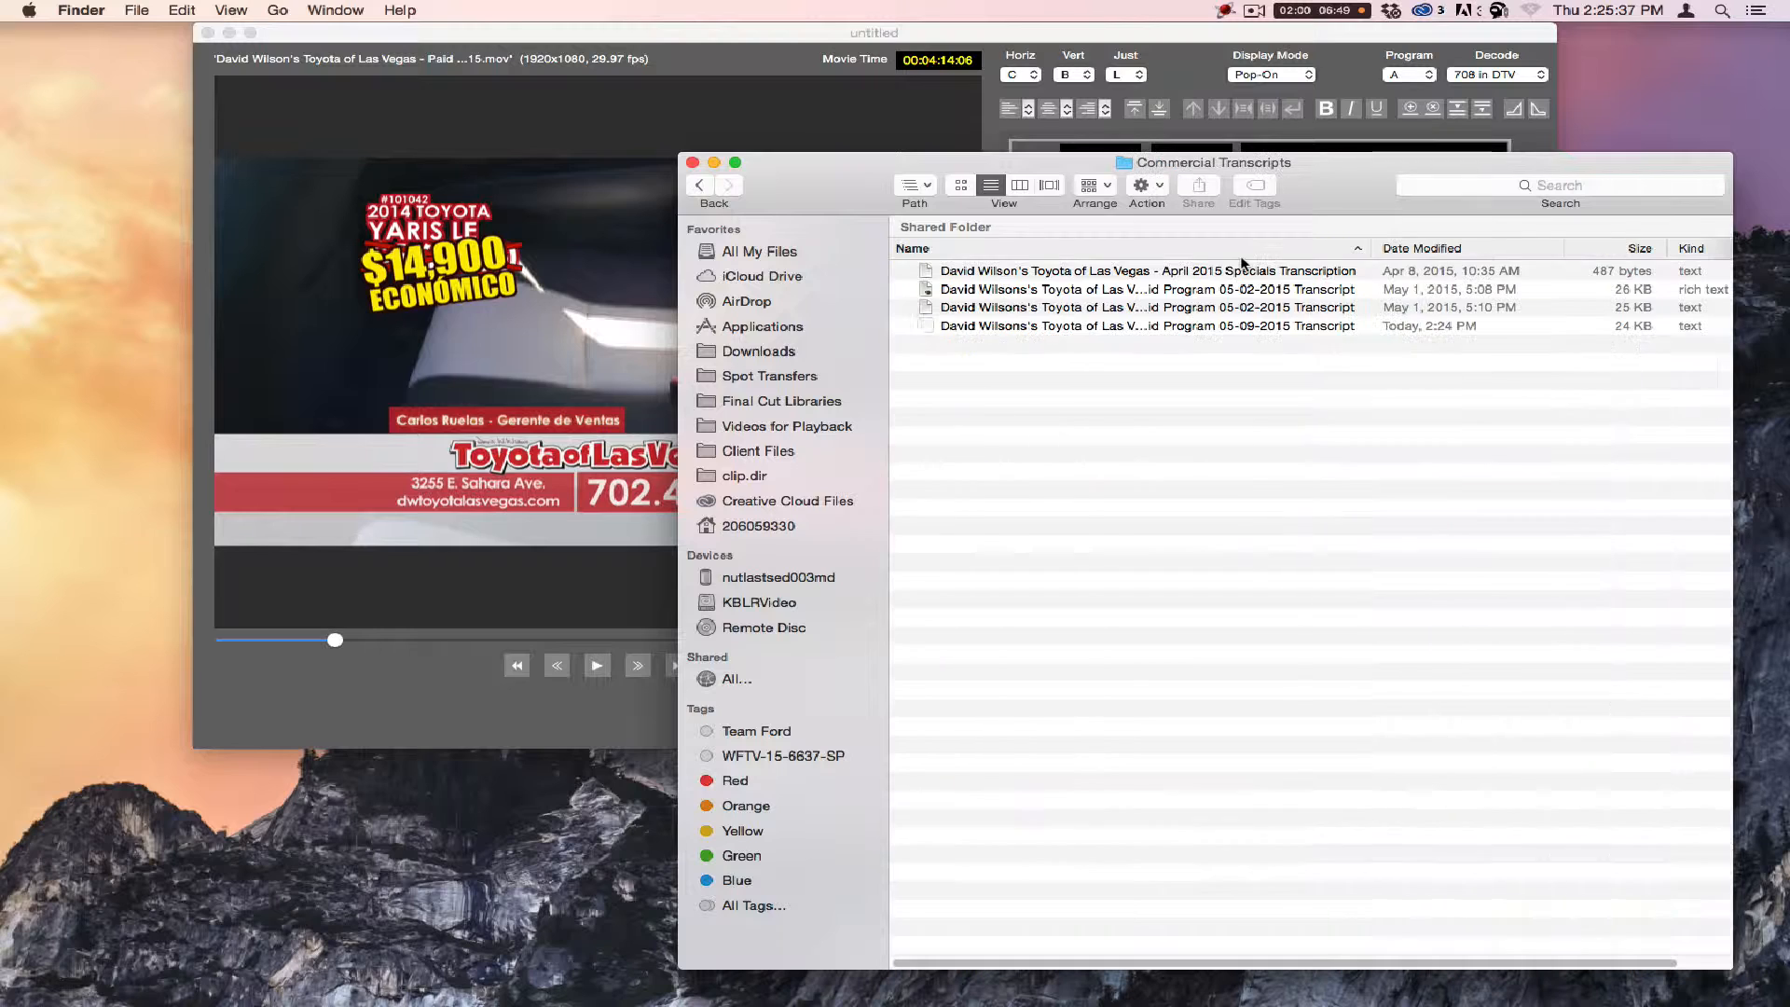
left_click(1144, 328)
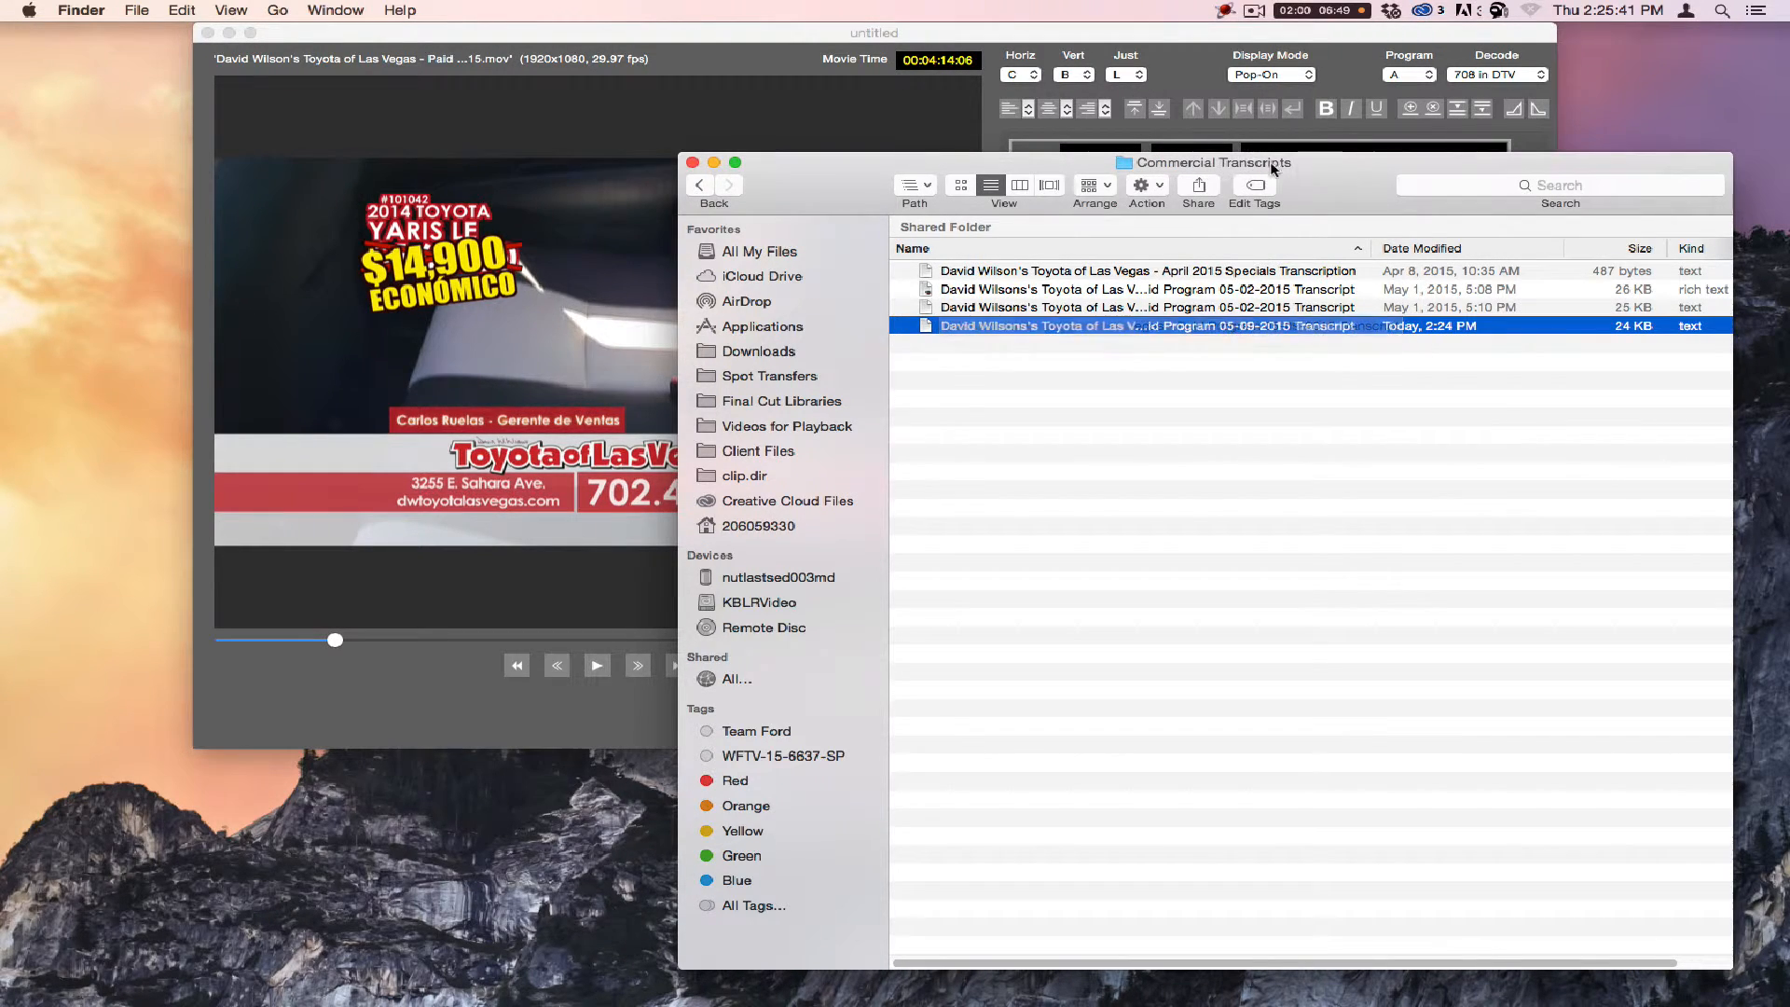
Step: Import the 05-09-2015 transcript into the caption project, combining lines into captions of at most 2 rows and 32 characters, read as UTF-8
left_click_drag(1274, 166, 447, 167)
left_click_drag(480, 327, 1367, 380)
left_click(977, 140)
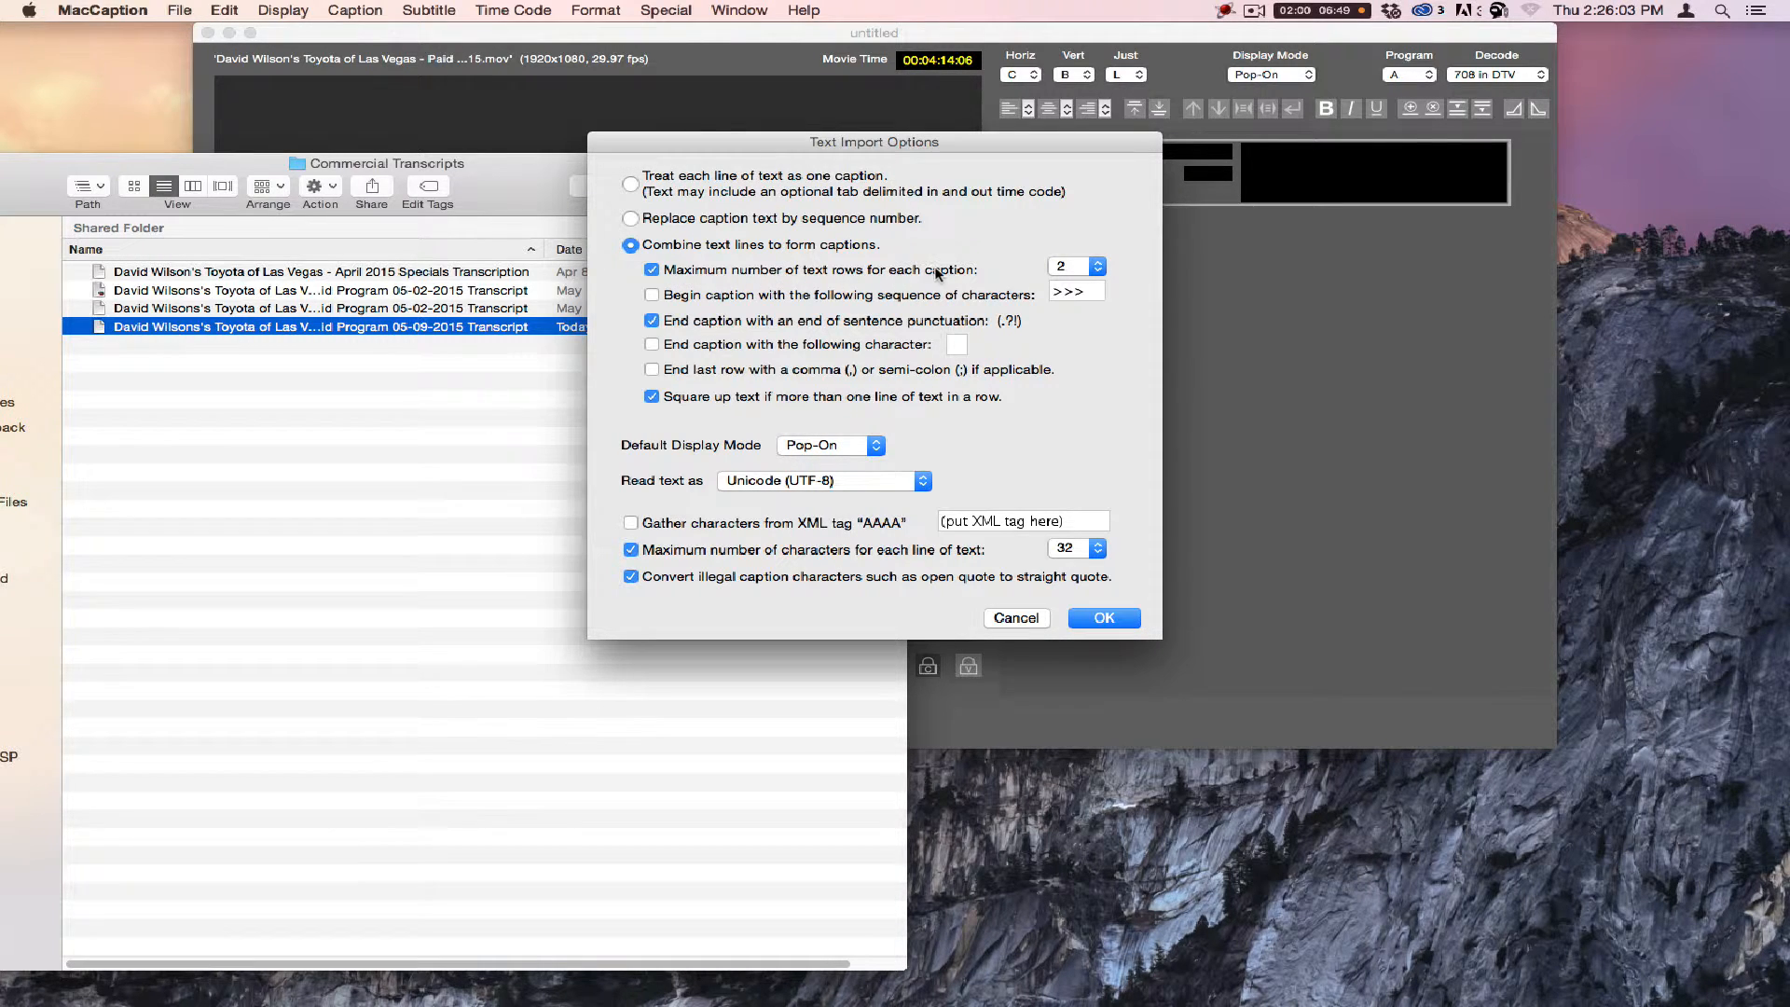
left_click(1080, 267)
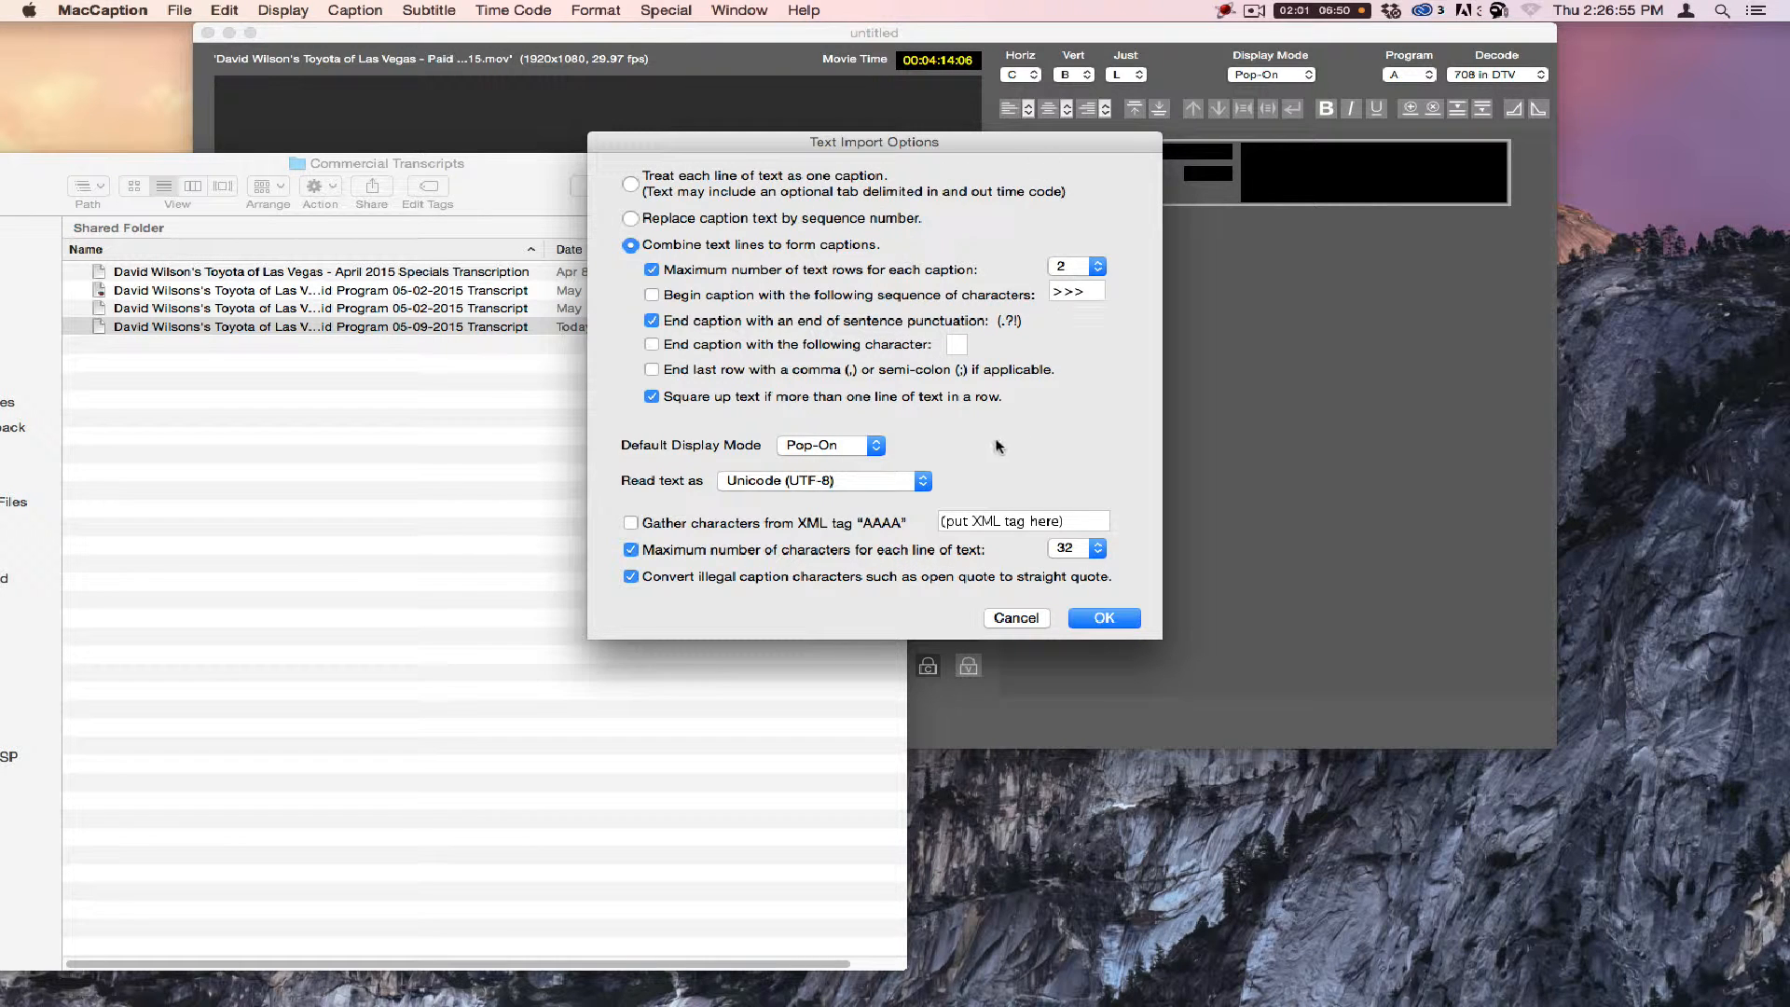
left_click(1102, 619)
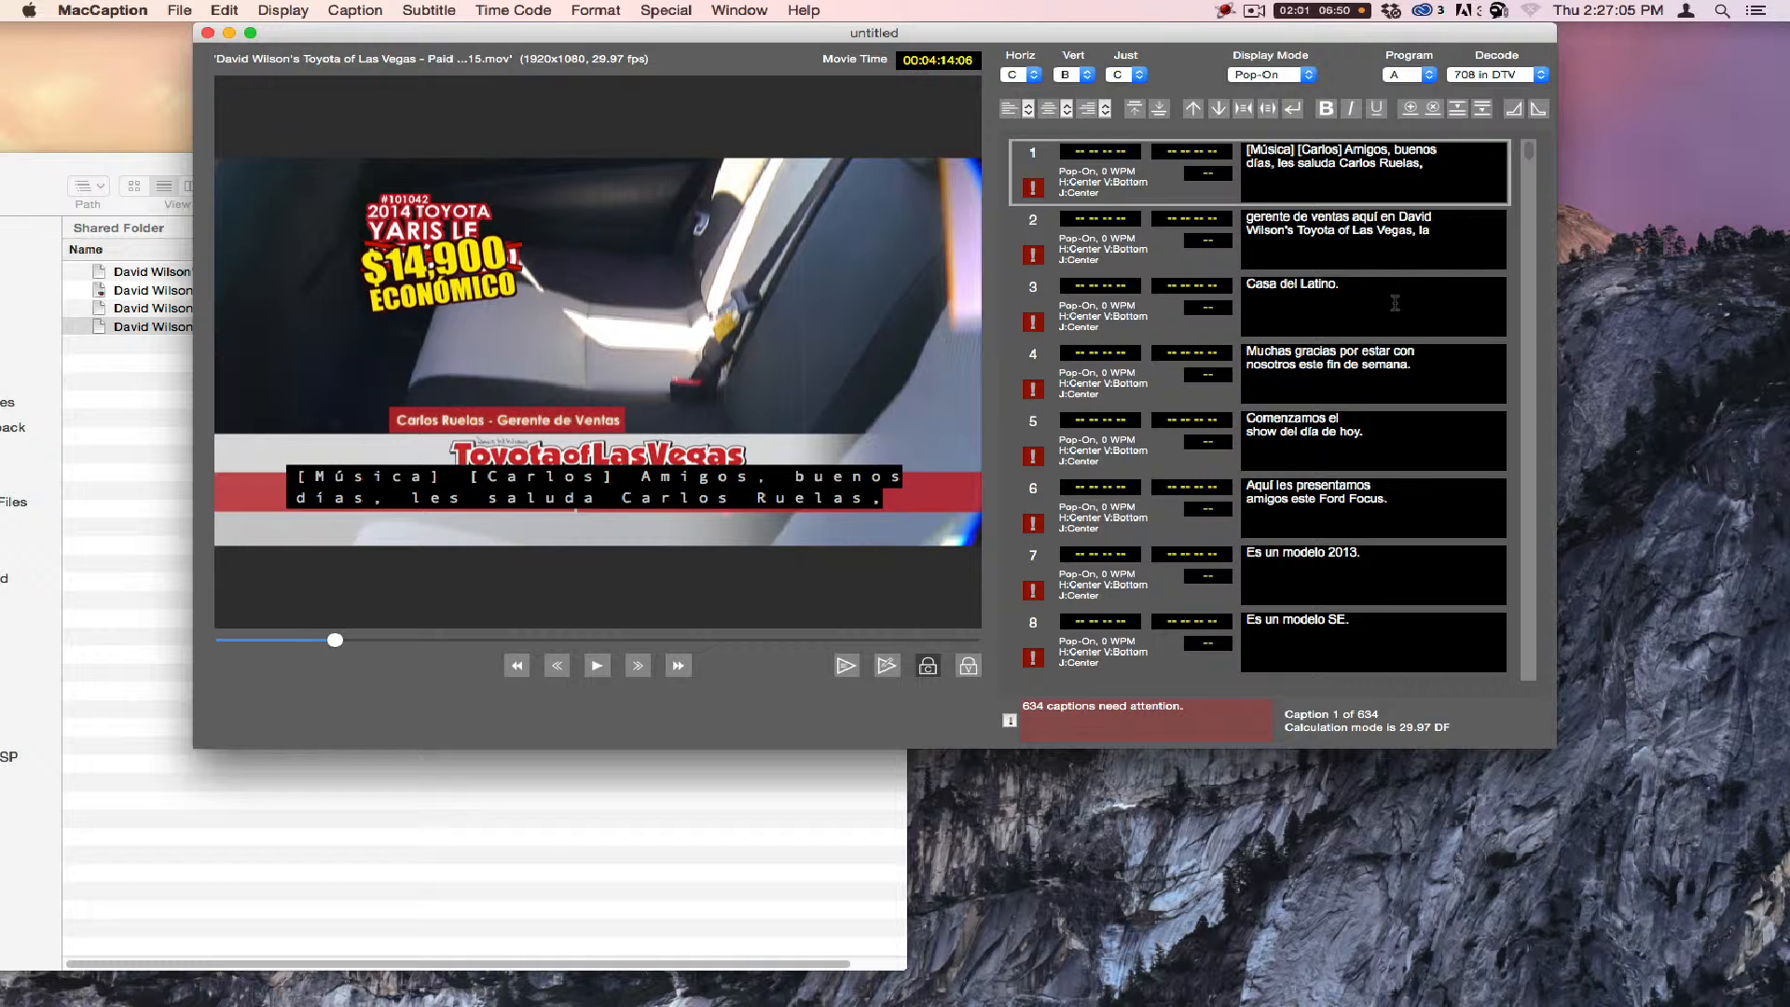
Step: Check how captions 7 and 8 appear over the video, returning to the first caption and the start of the movie
left_click(129, 438)
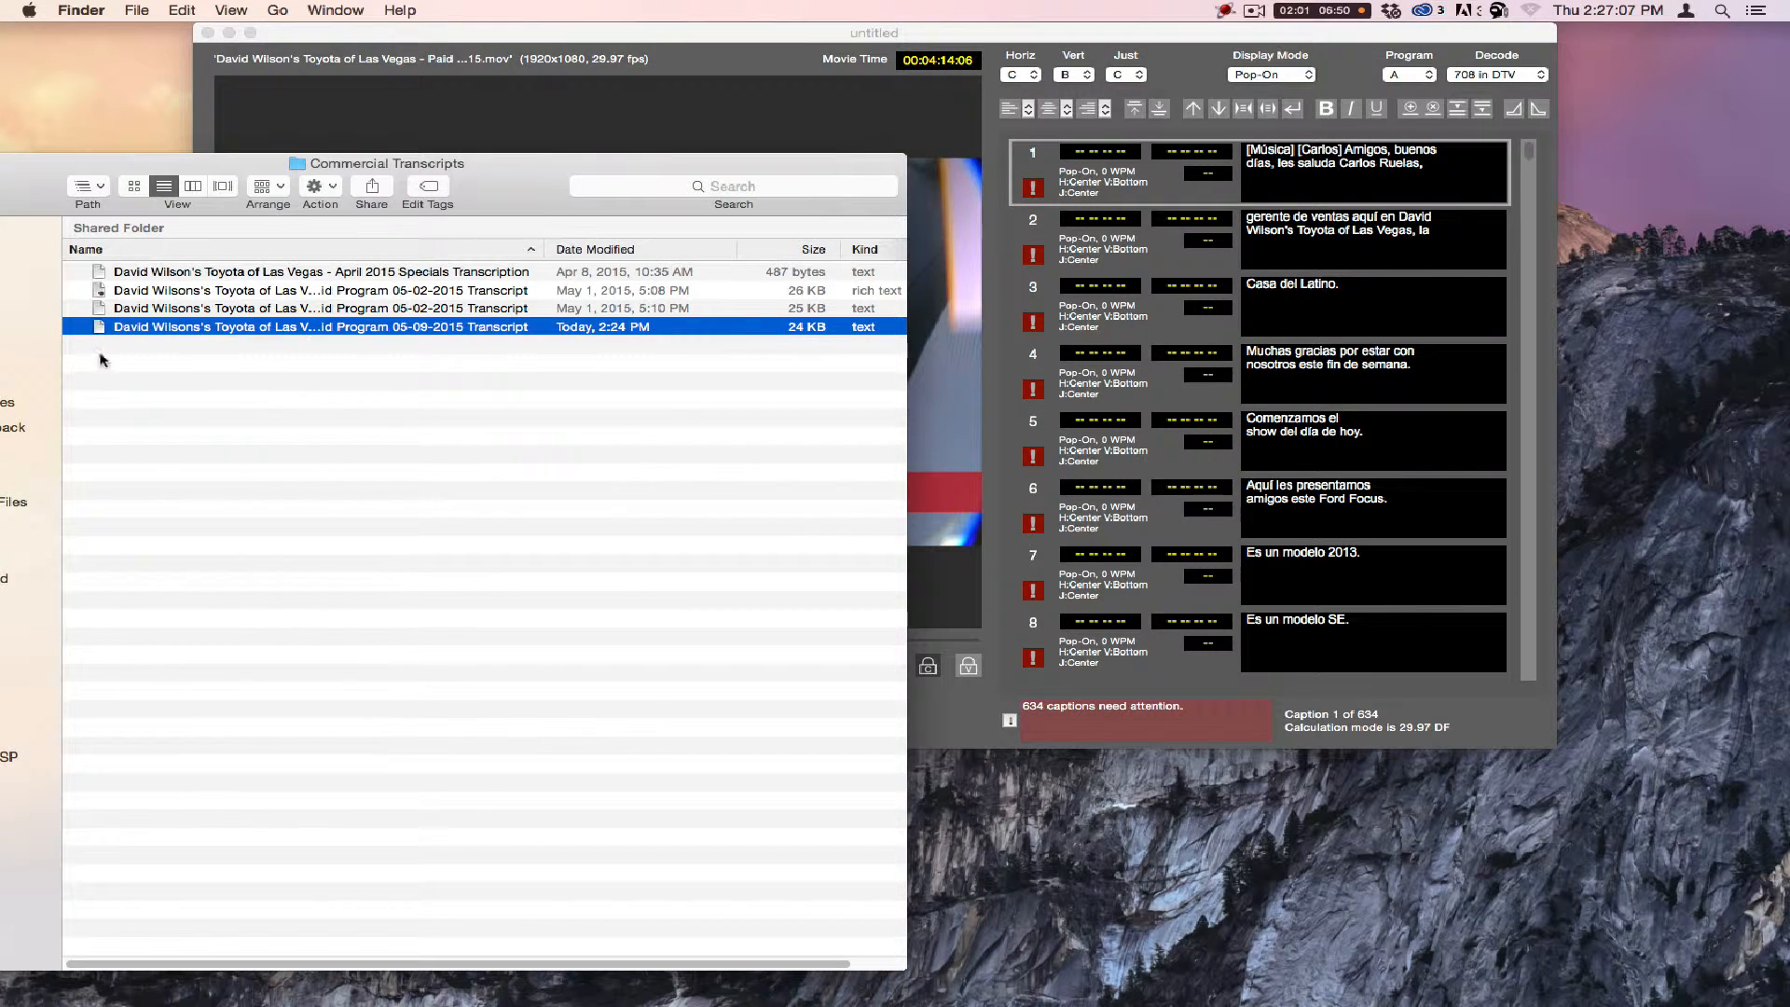
left_click(1045, 33)
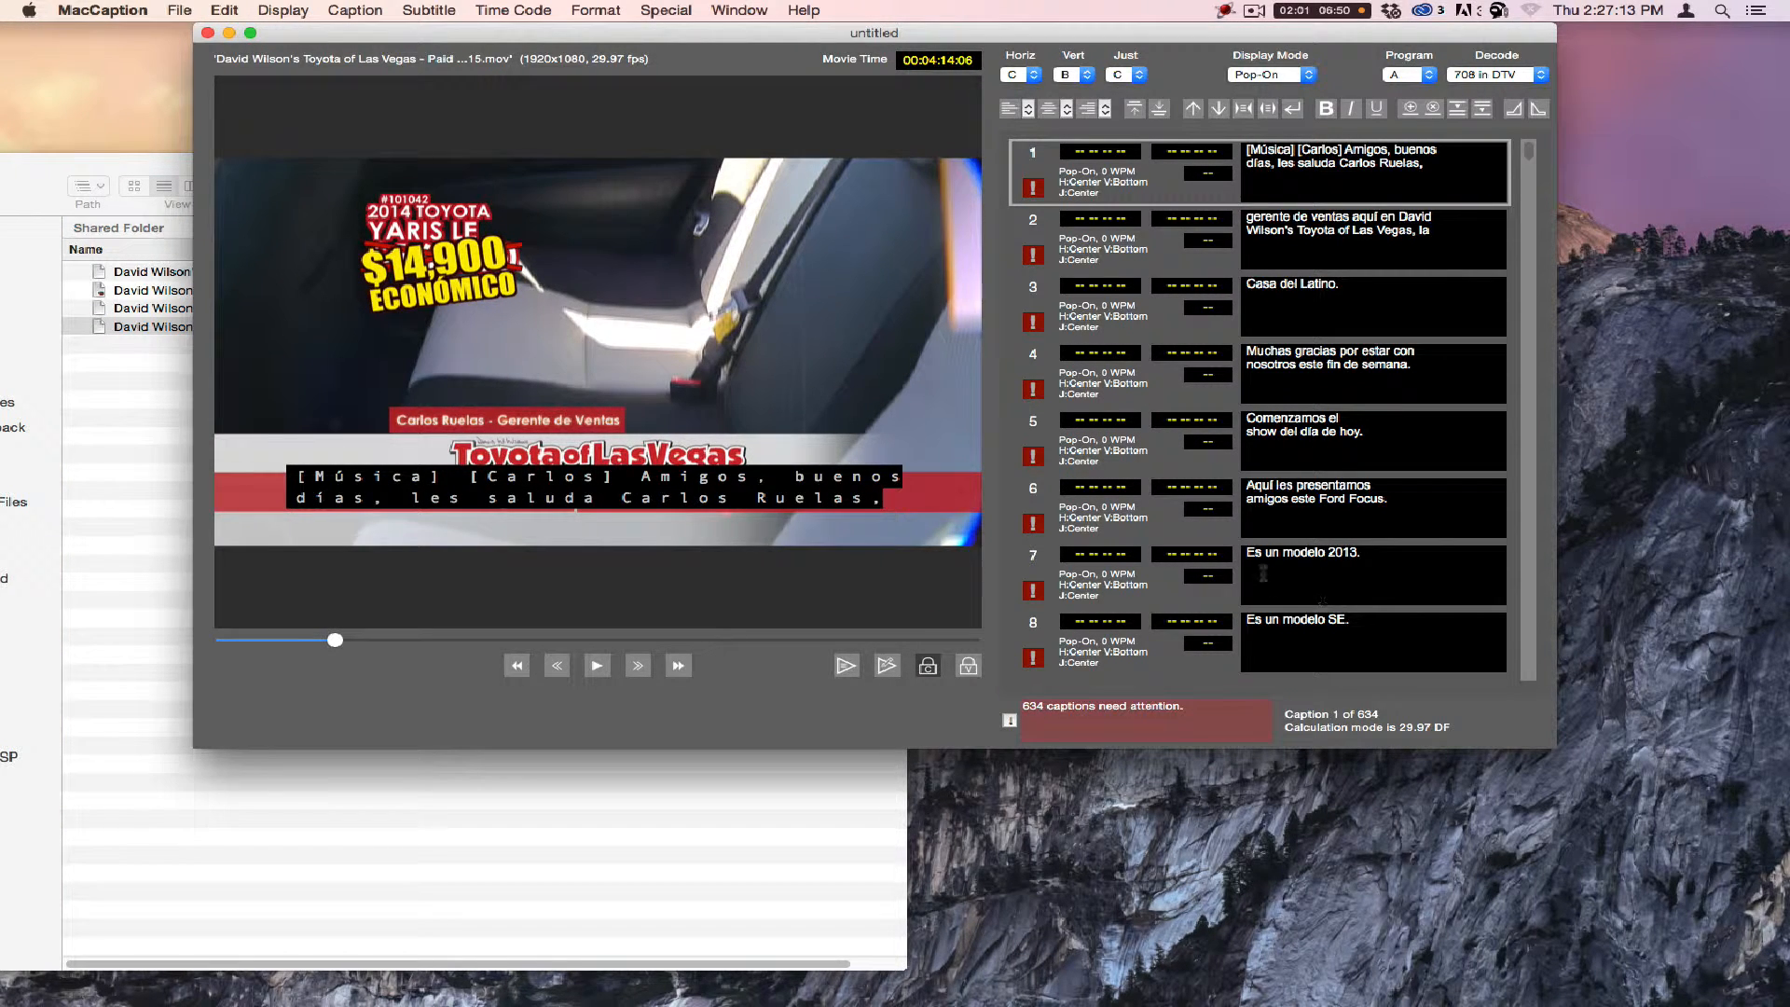
left_click(1378, 564)
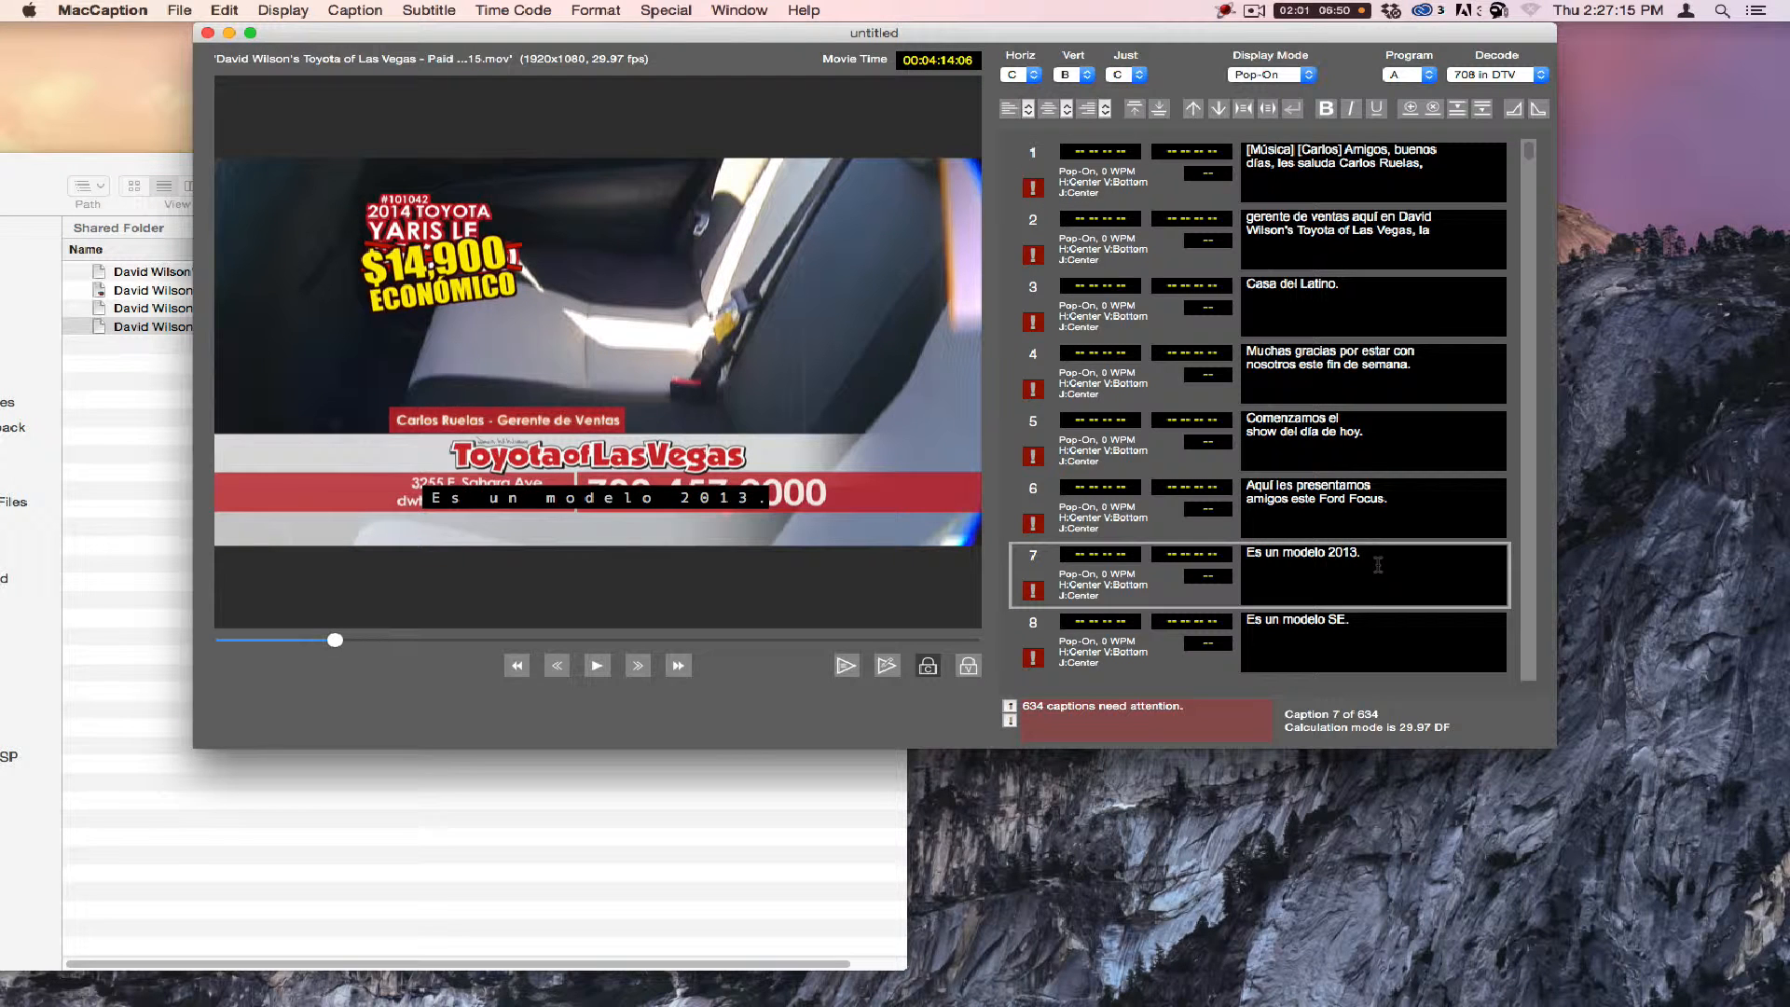
left_click(1358, 621)
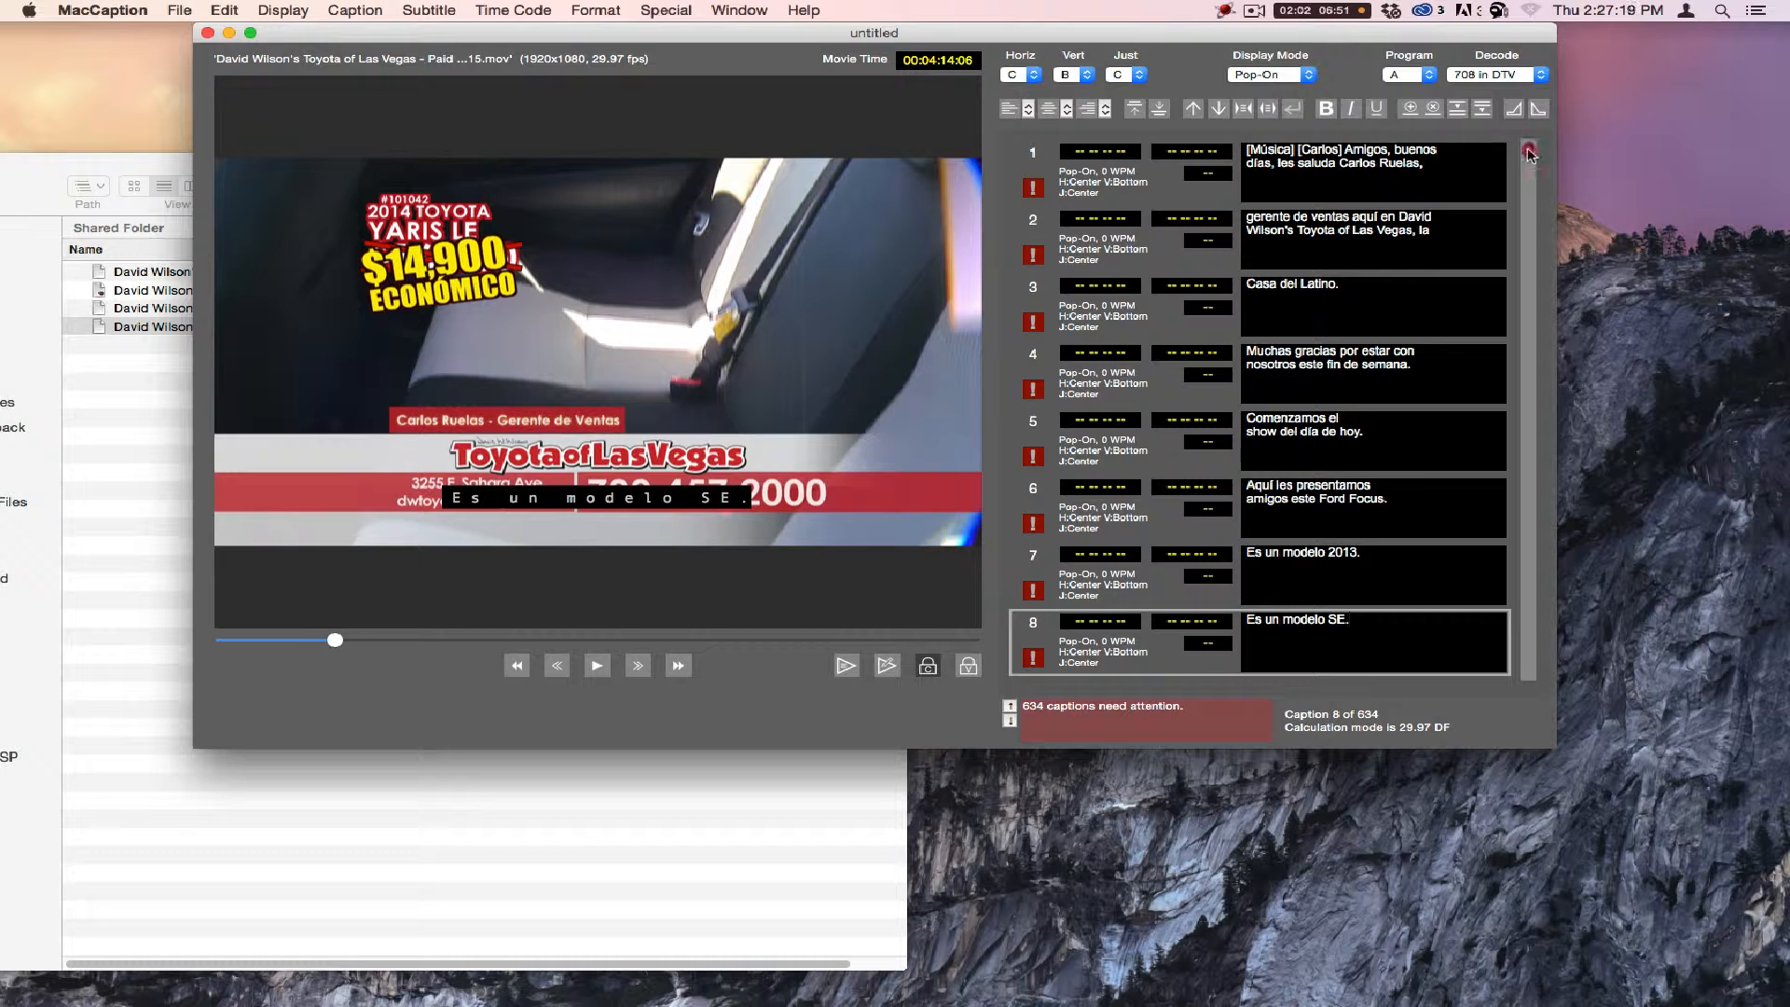
left_click_drag(1527, 149, 1523, 139)
left_click(1108, 175)
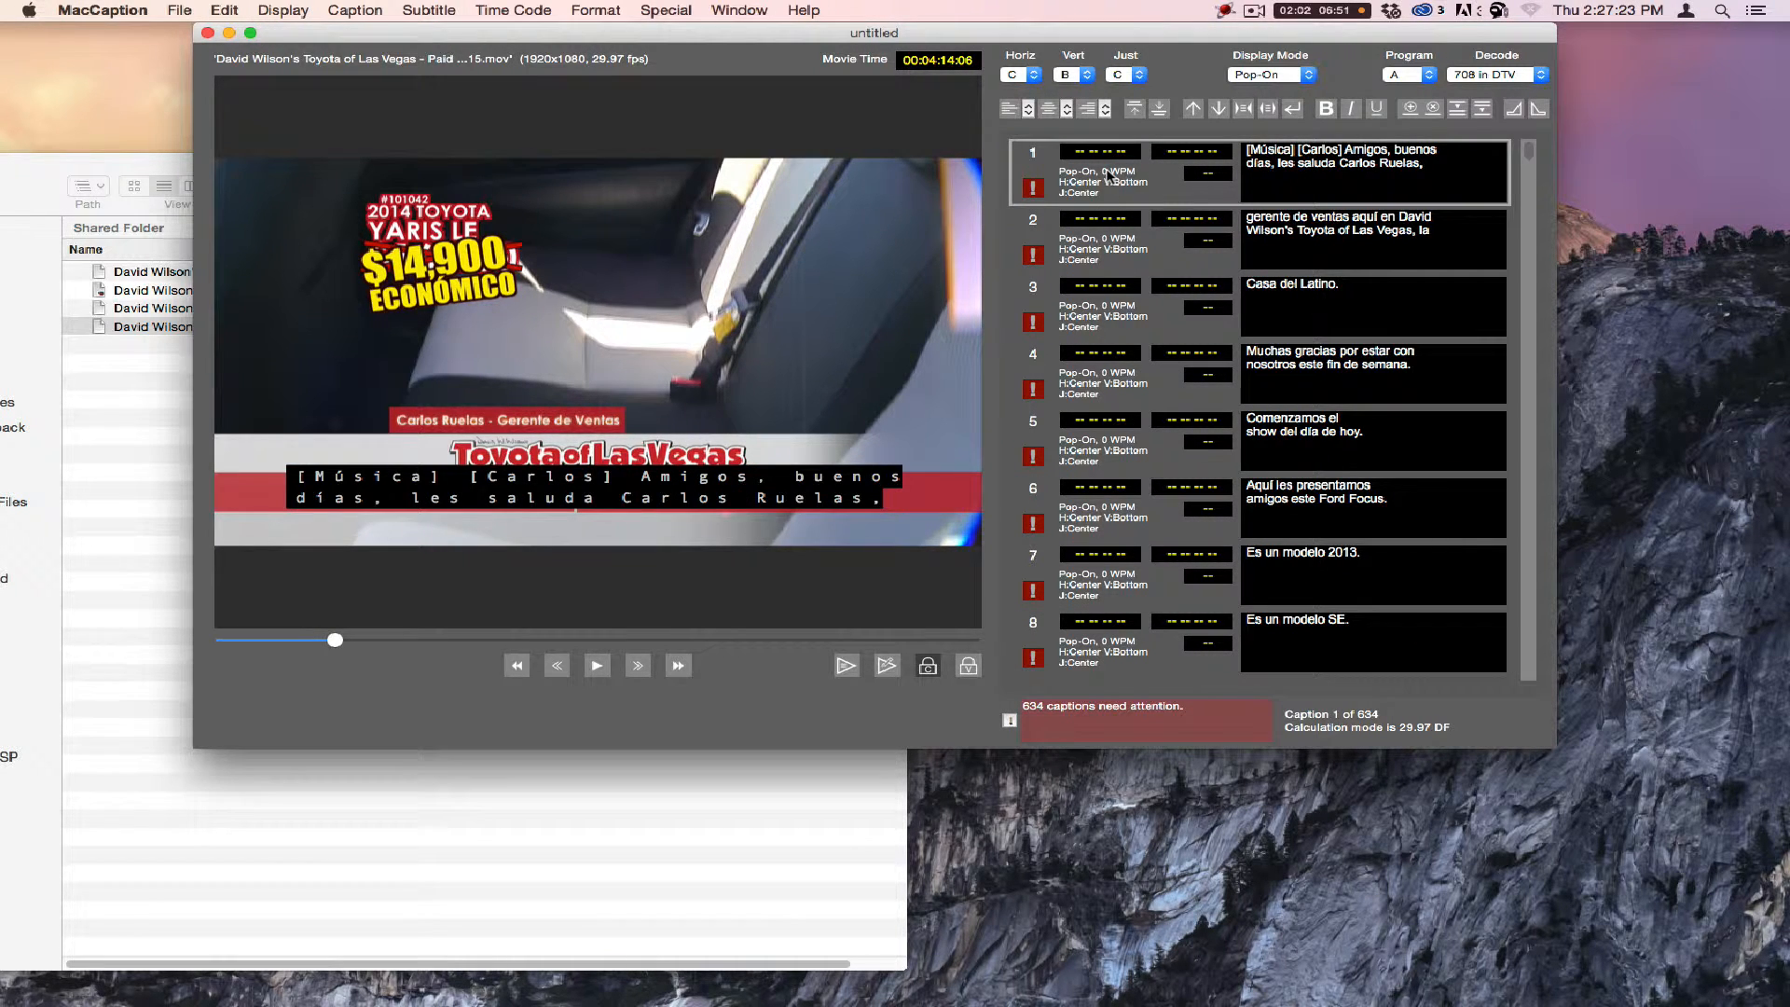
left_click(217, 641)
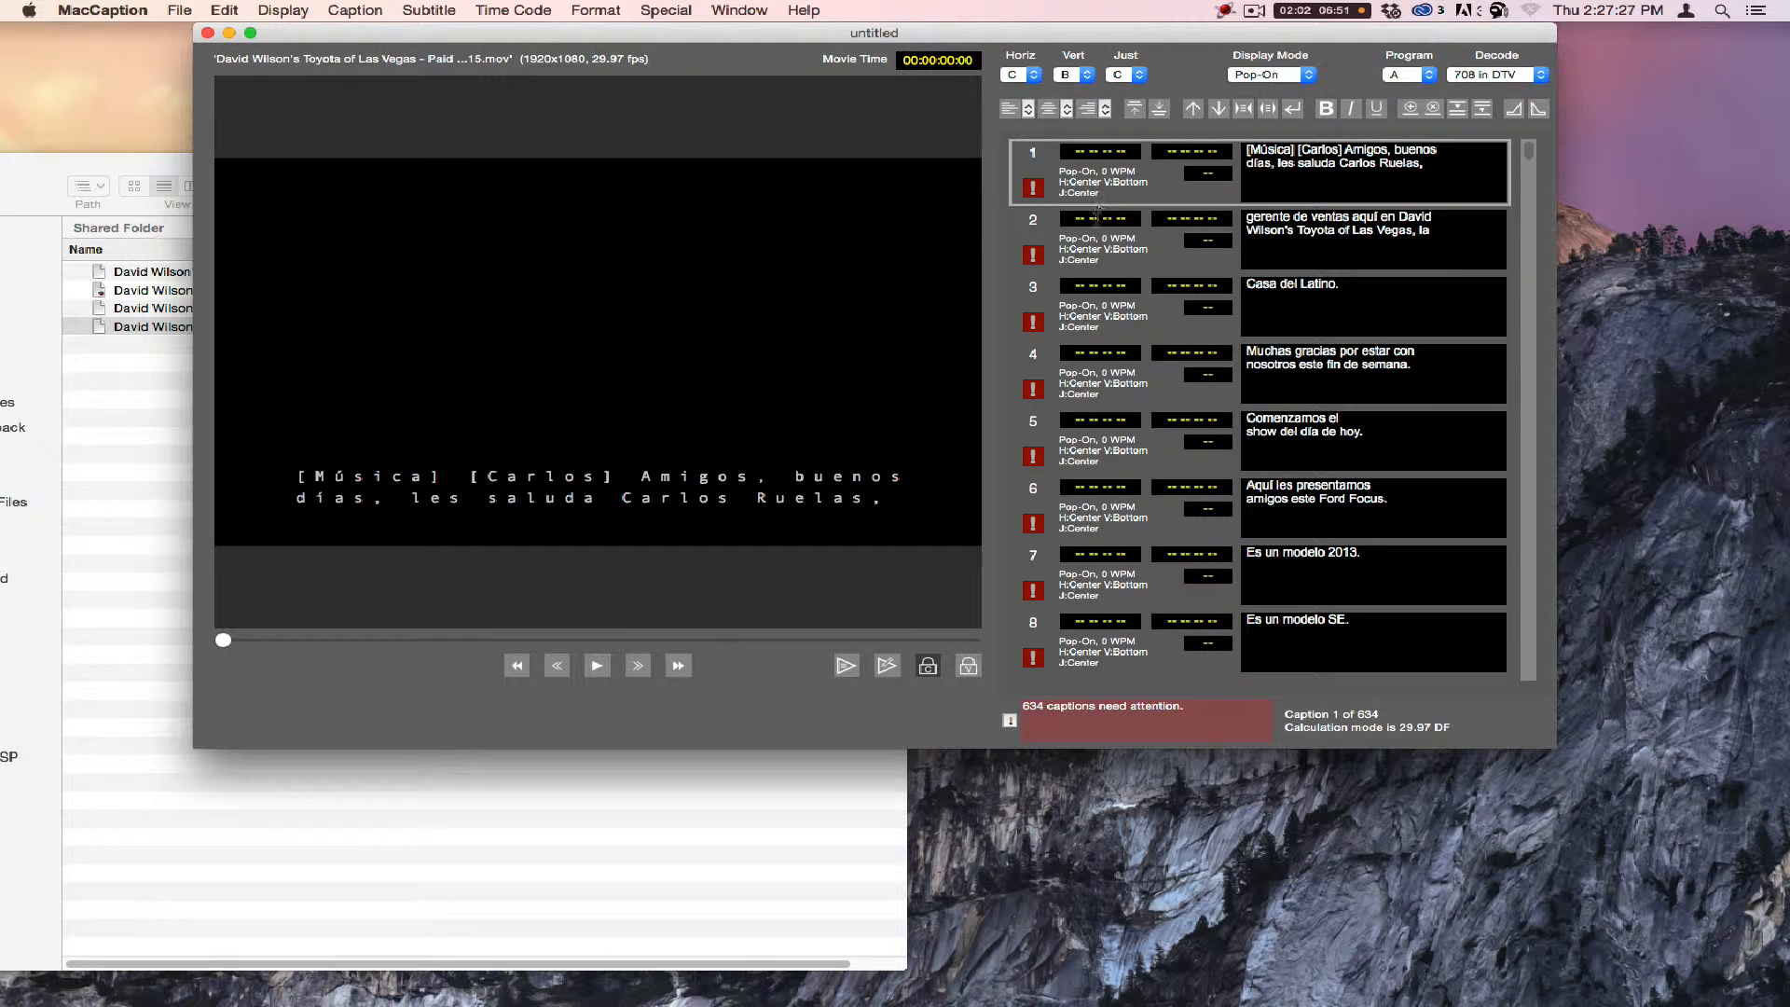
Step: Set the vertical position of all captions to row 9 and check the placement against the lower-third graphics at two points in the movie
key("super+a")
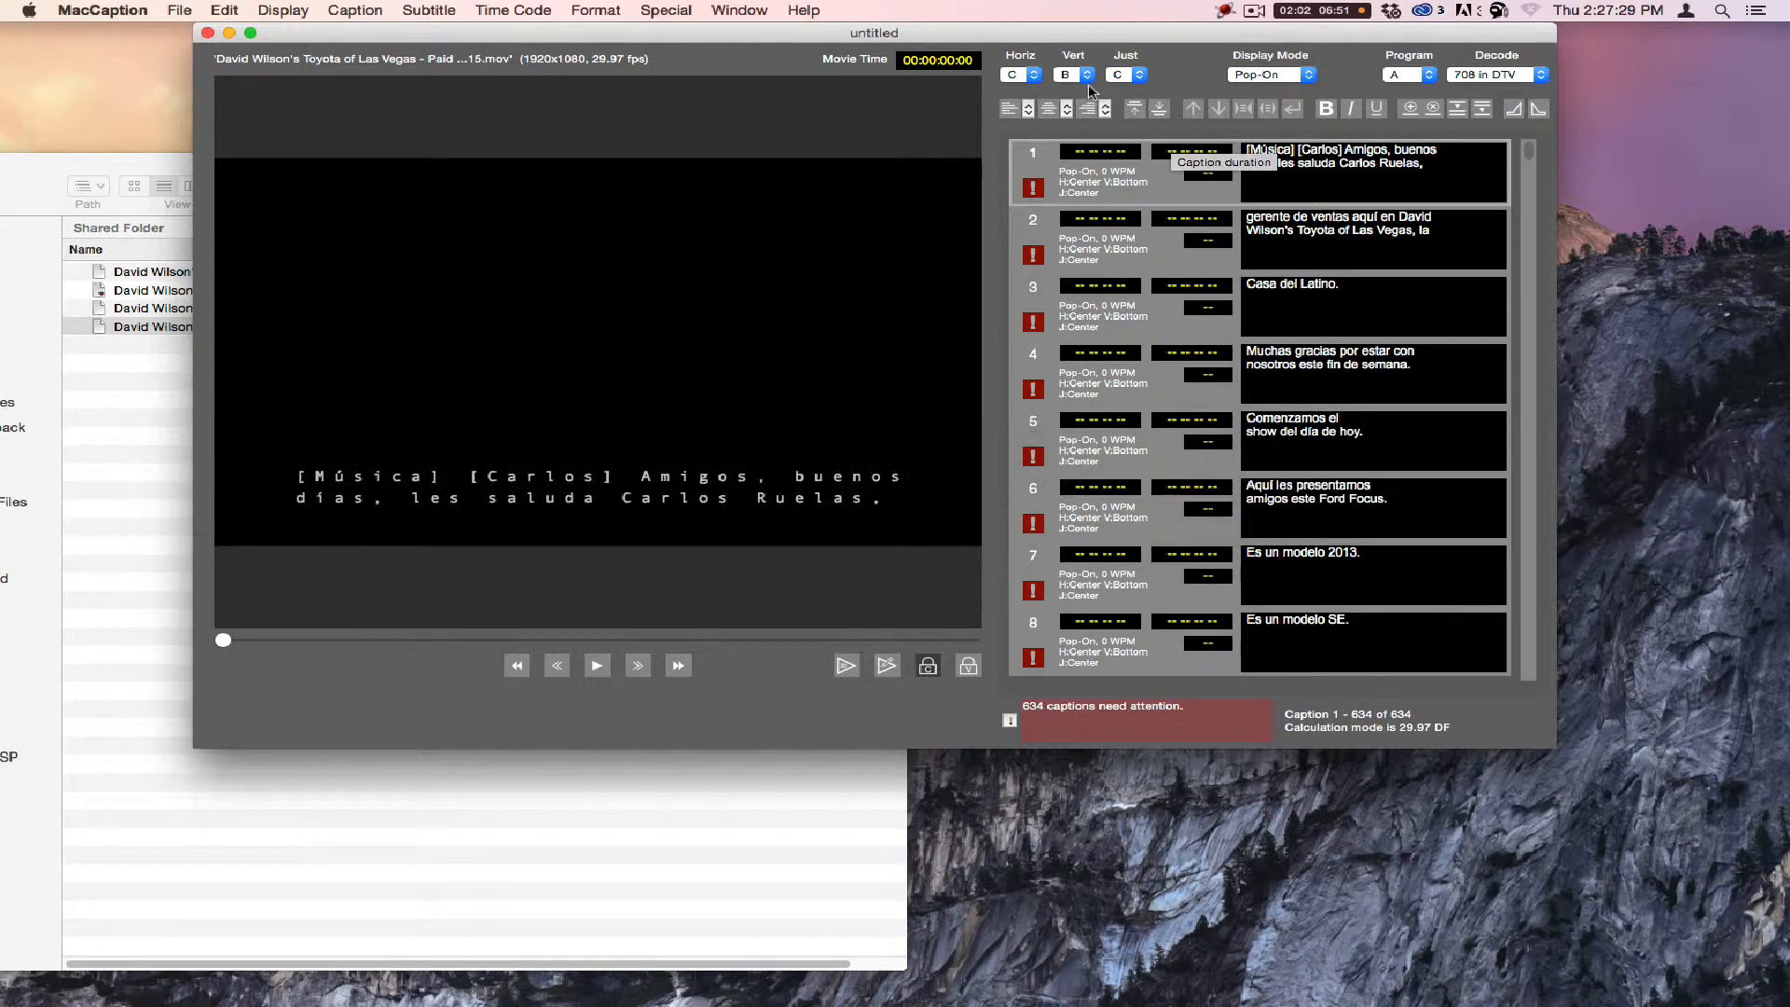
left_click(445, 640)
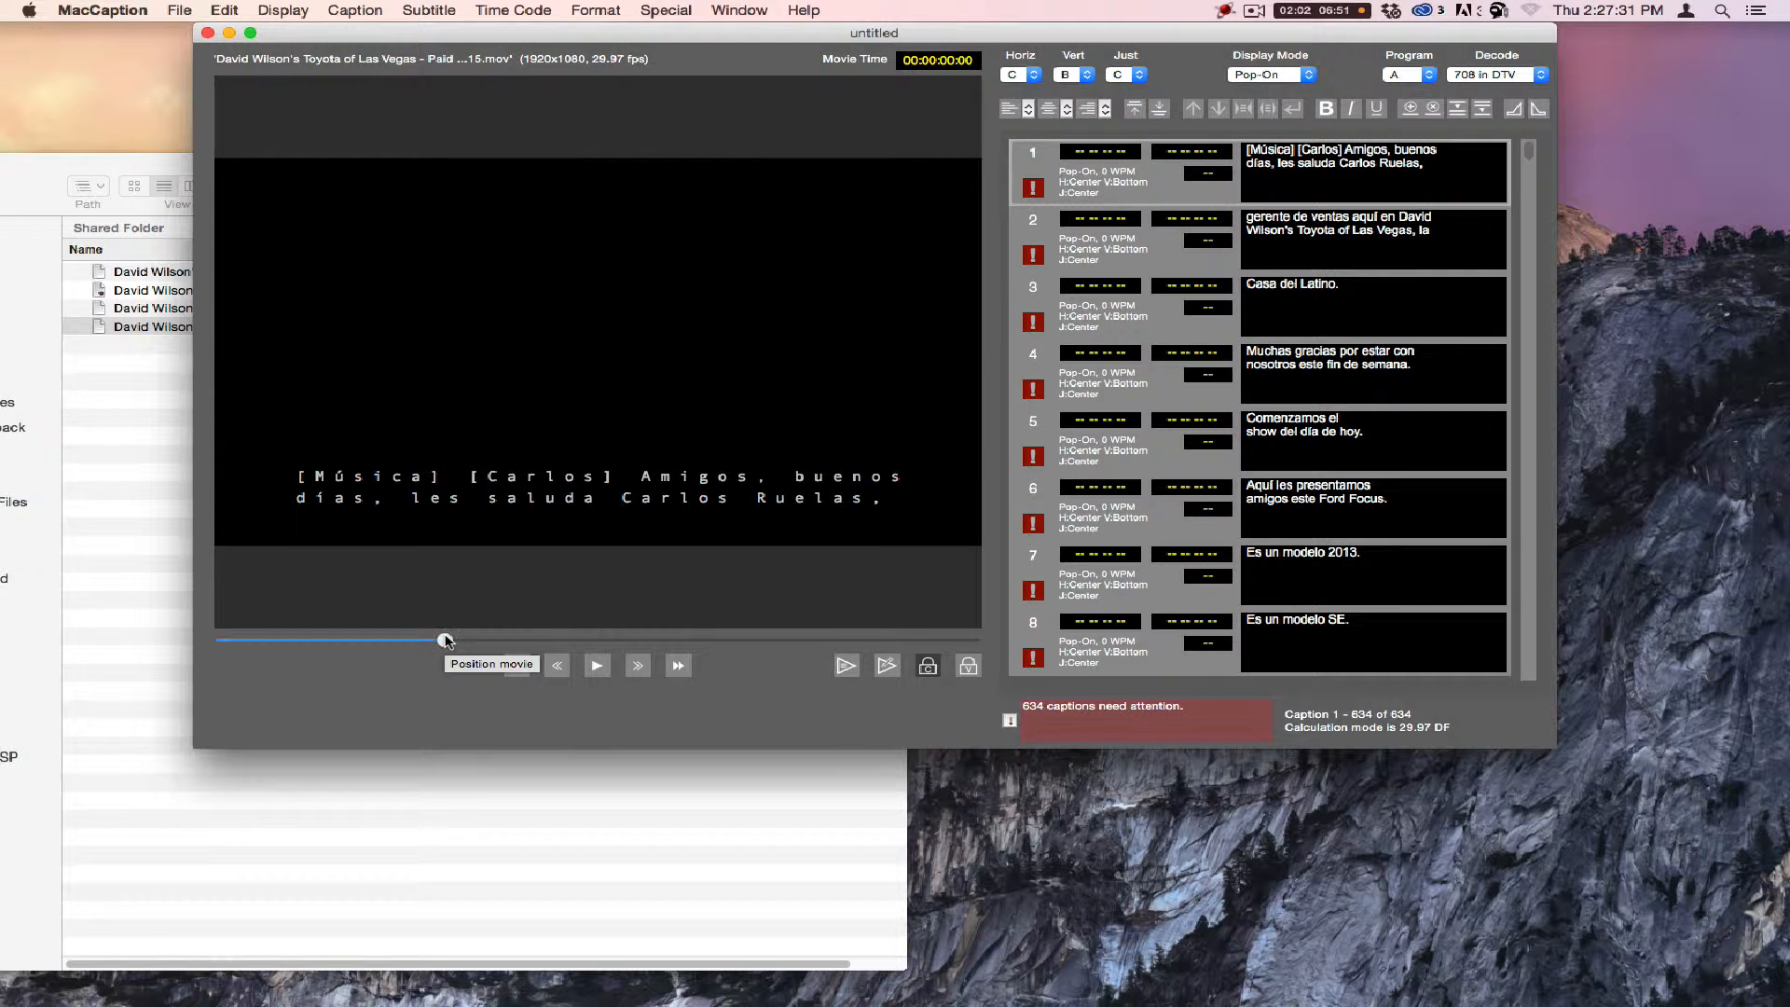
left_click(1079, 76)
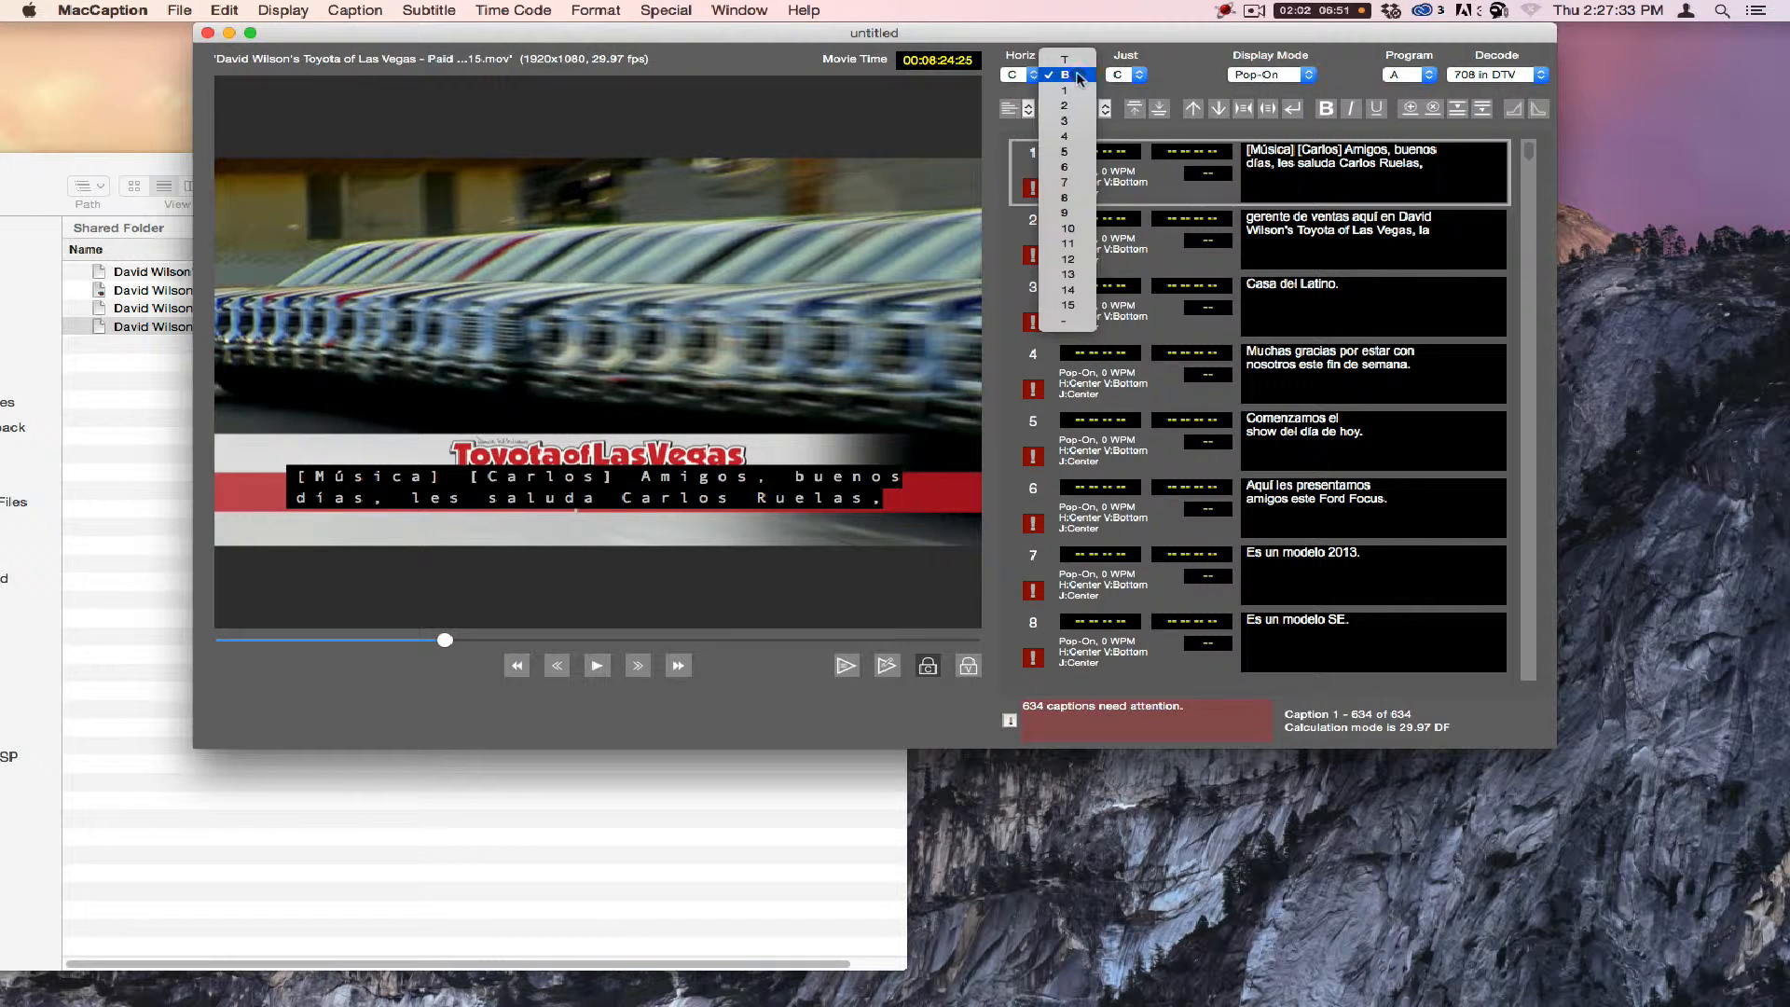
left_click(1071, 212)
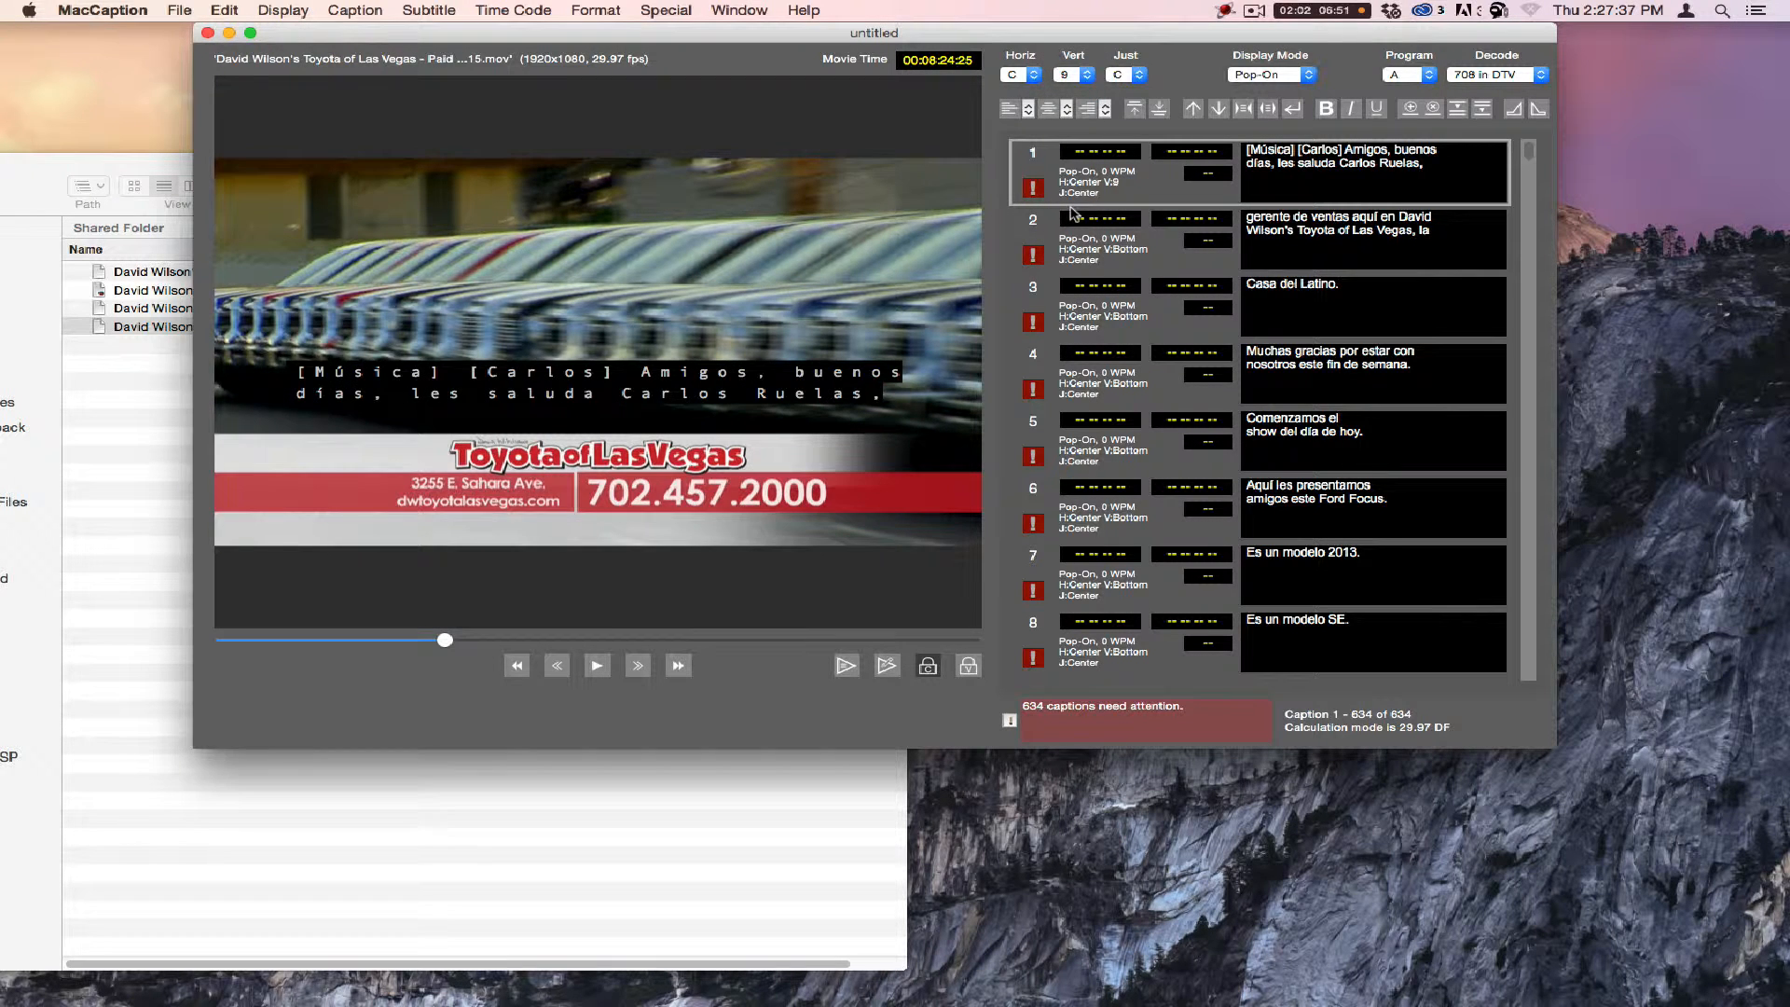
left_click(350, 642)
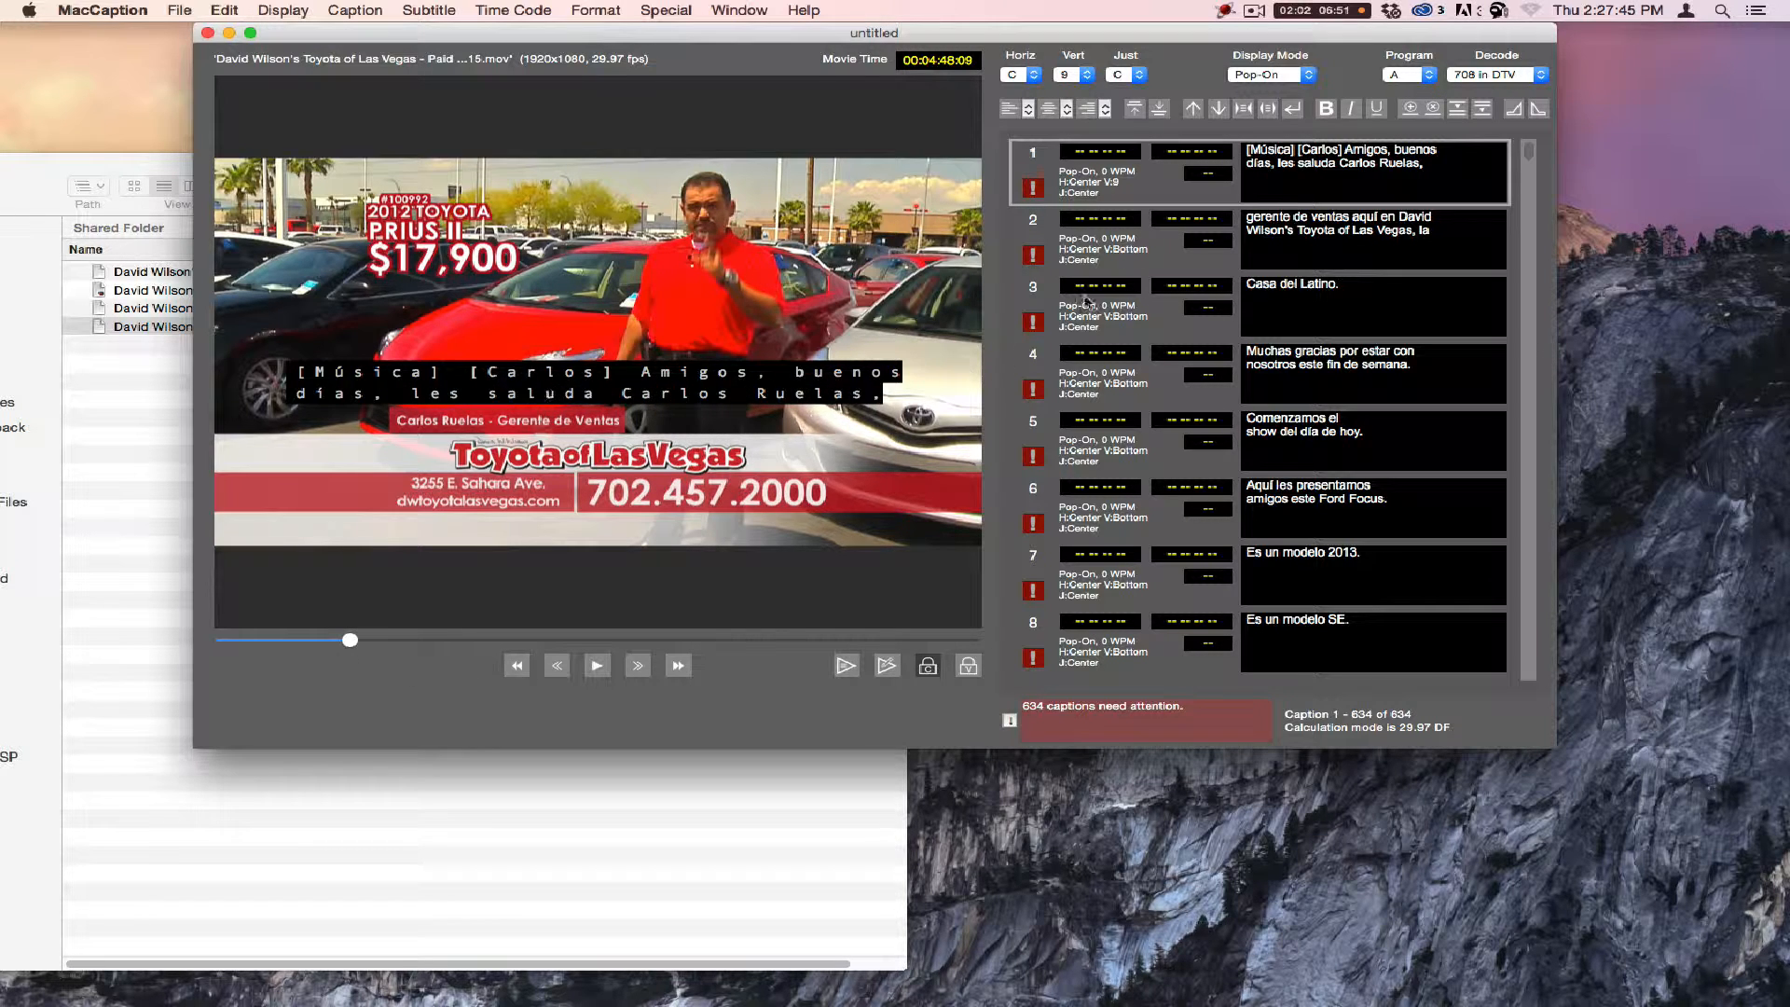
Step: Split the first caption after "[Música]" so the spoken greeting becomes a separate caption
left_click(1296, 150)
key("Return")
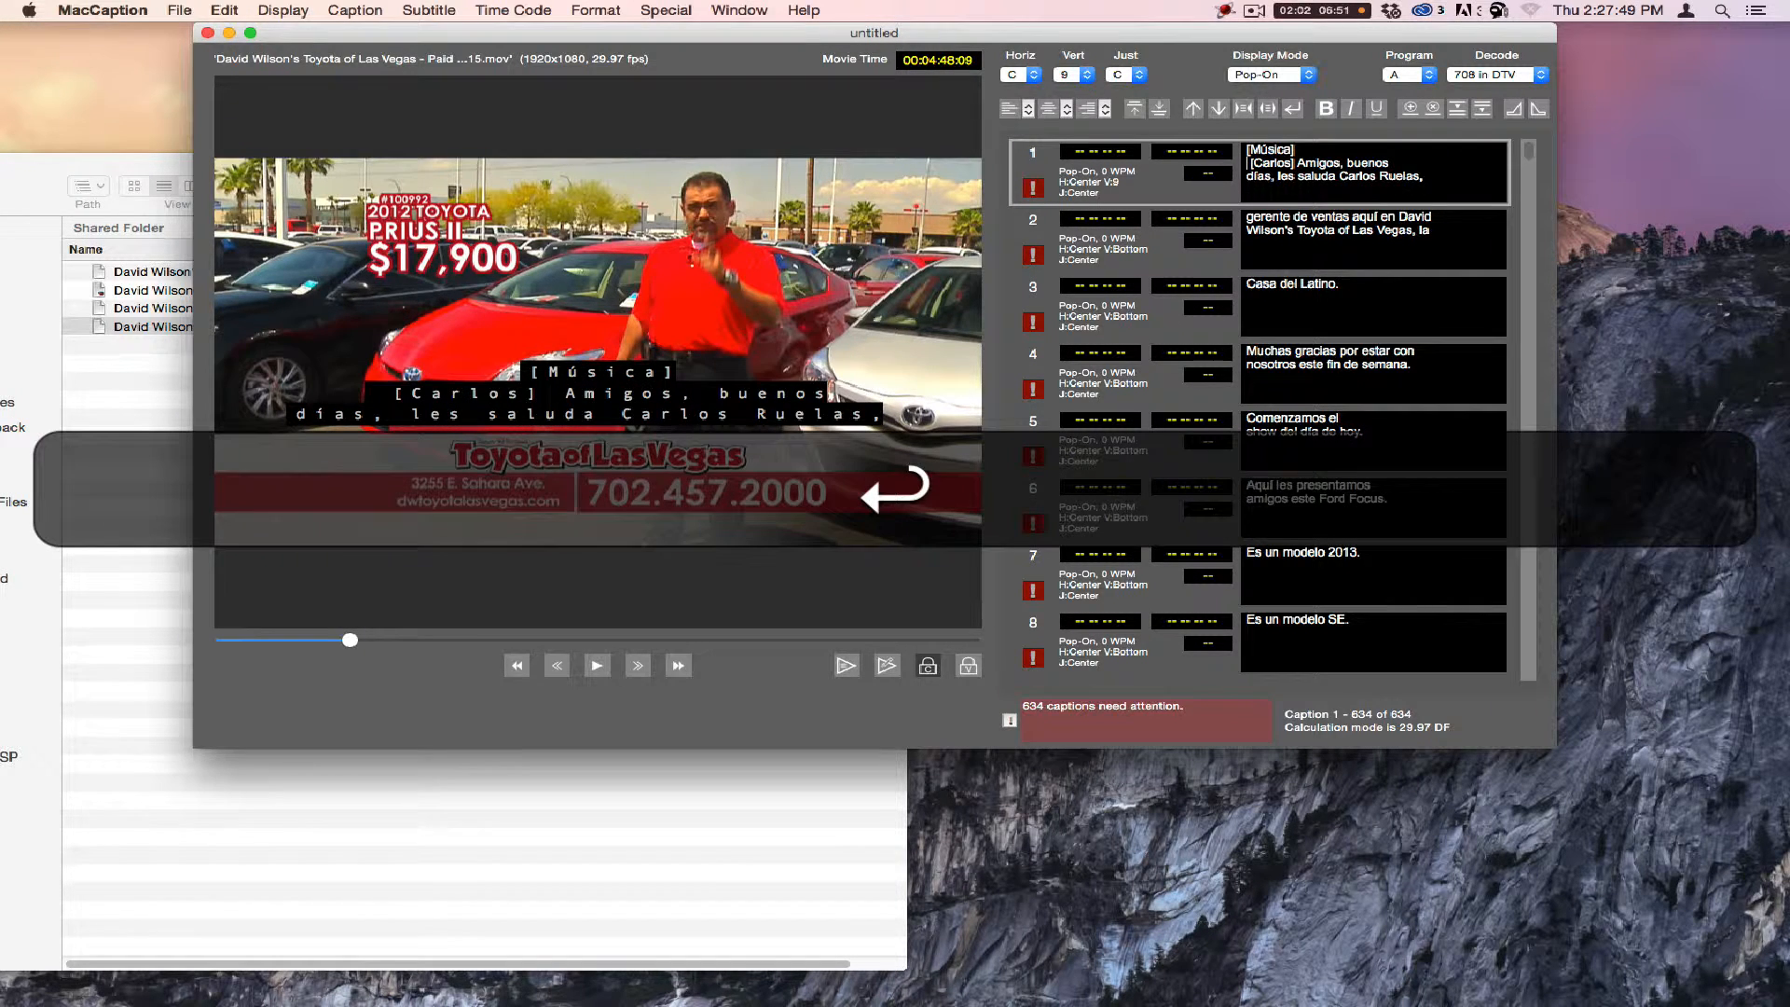
key("Return")
key("Delete")
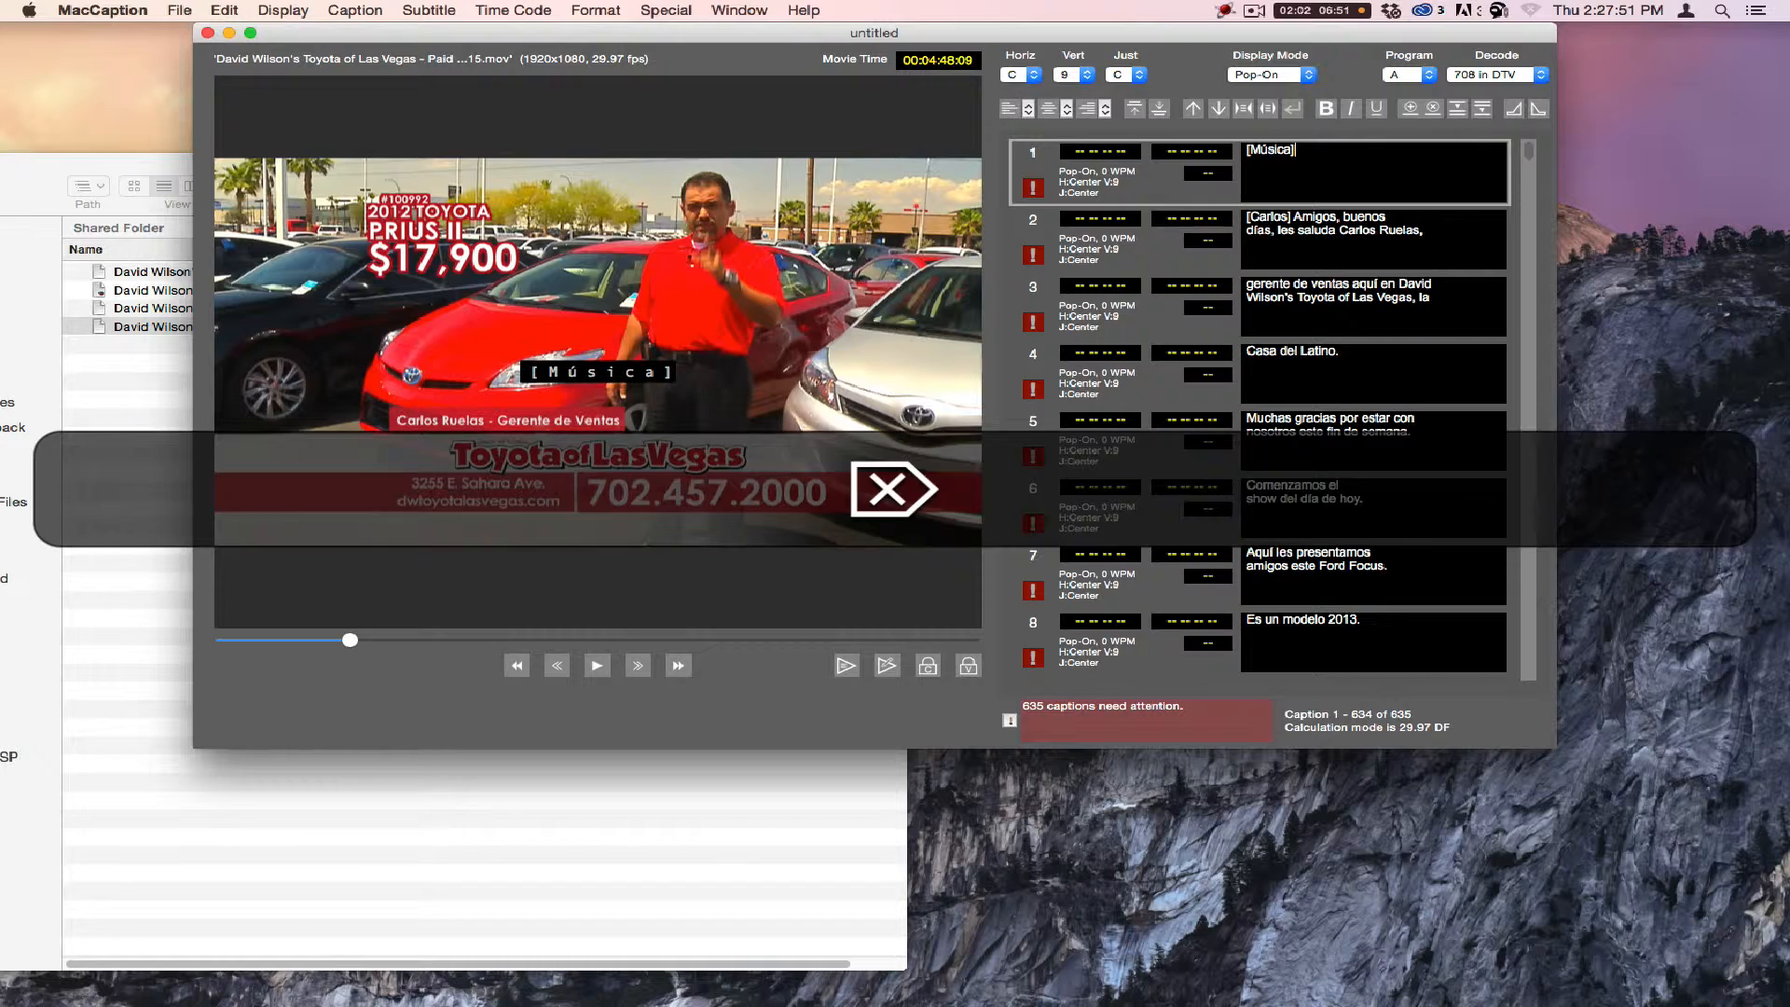
Step: Merge the second caption's greeting back into the "[Música]" caption
left_click(1298, 229)
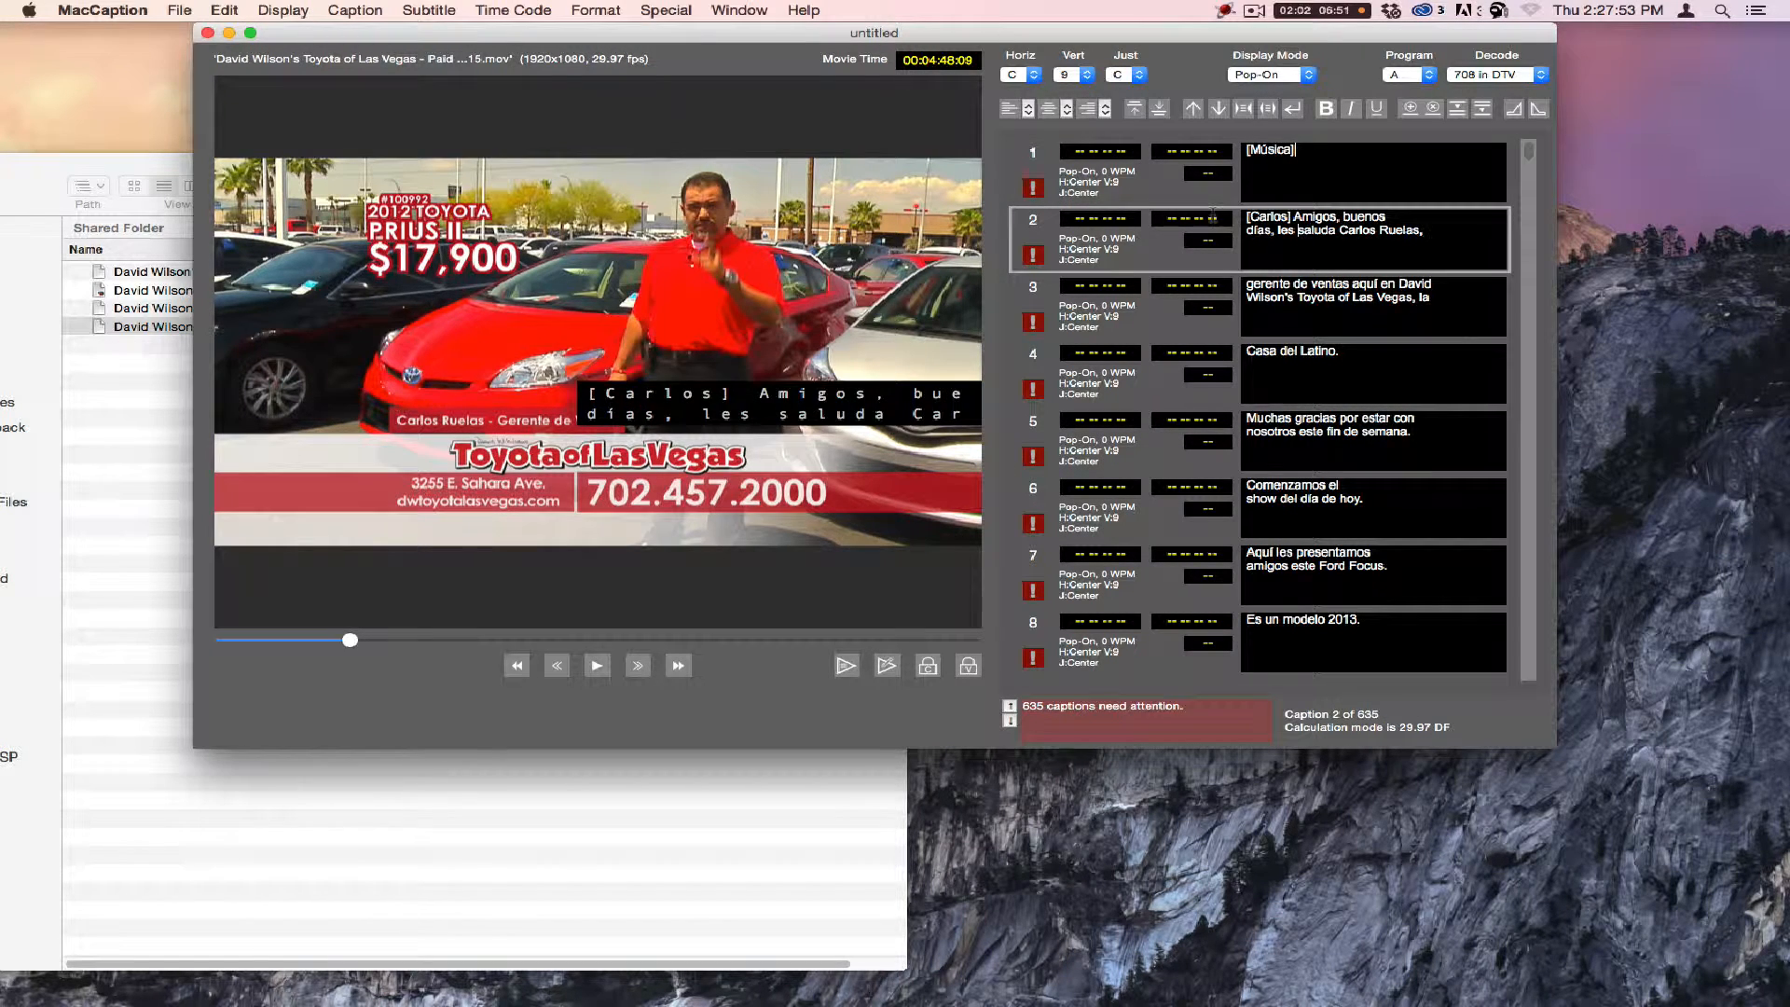
left_click(1248, 216)
key("BackSpace")
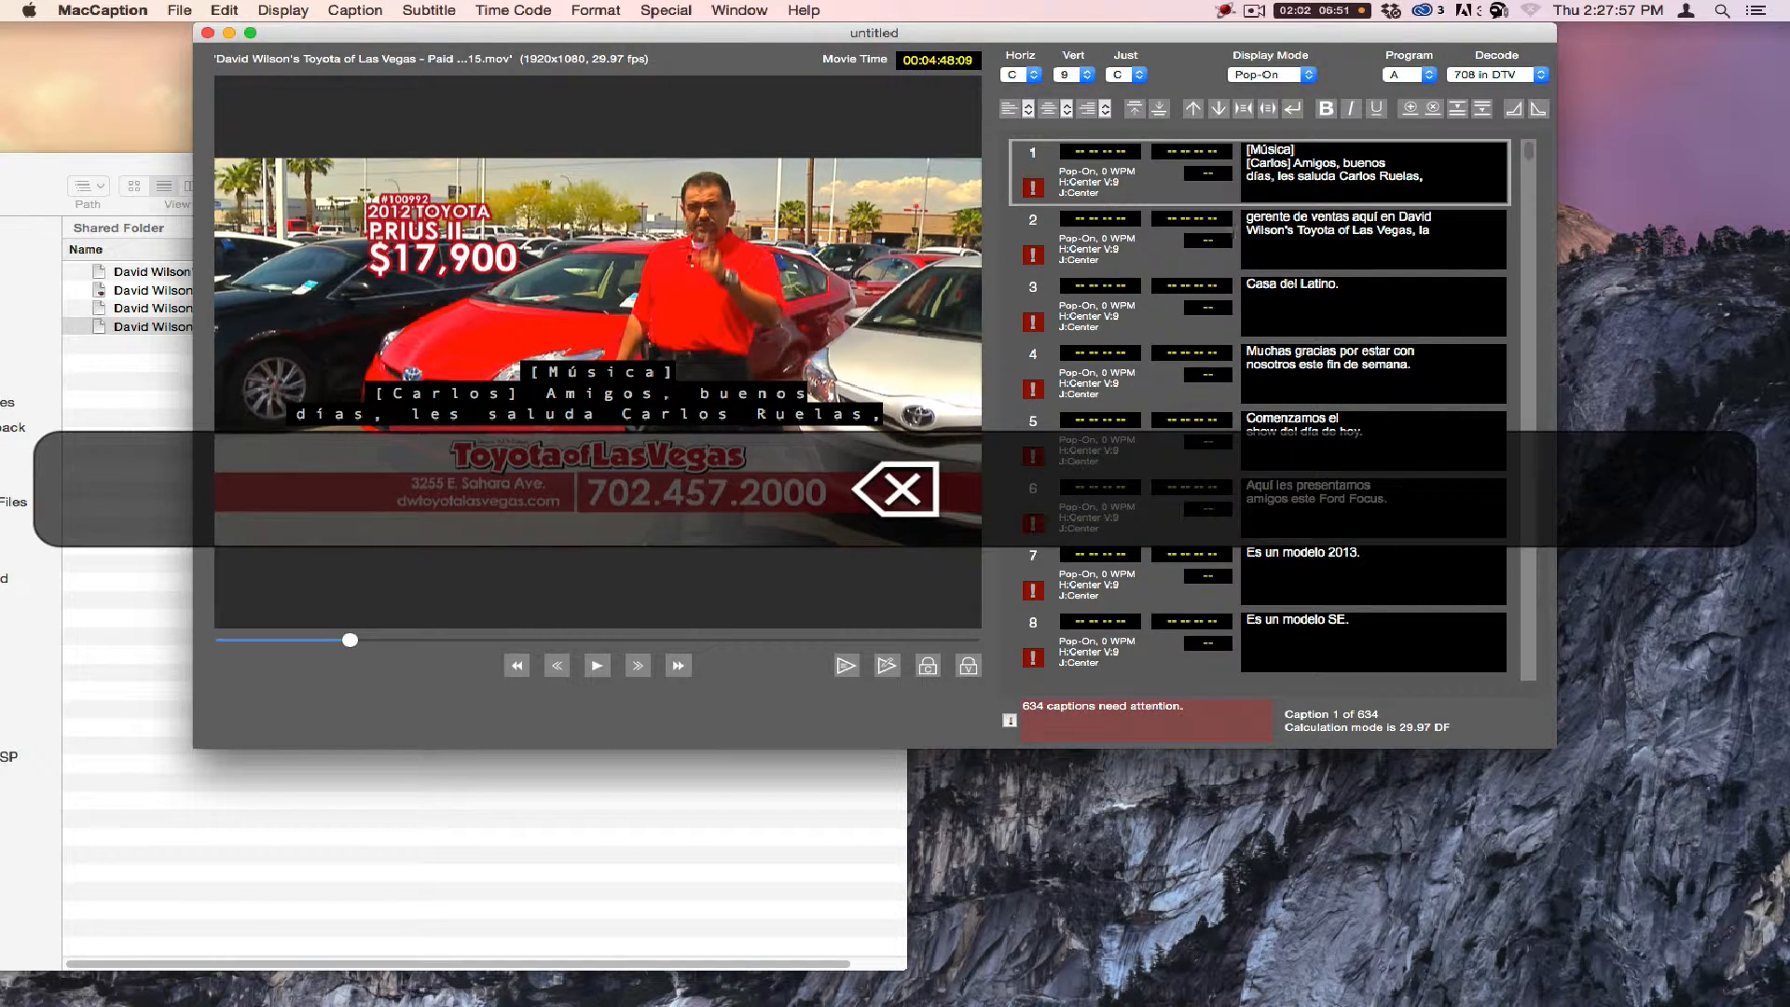
Step: Split the first caption after "[Música]" with blank lines so the greeting becomes caption 2, and set that caption's vertical position to row 9
key("Return")
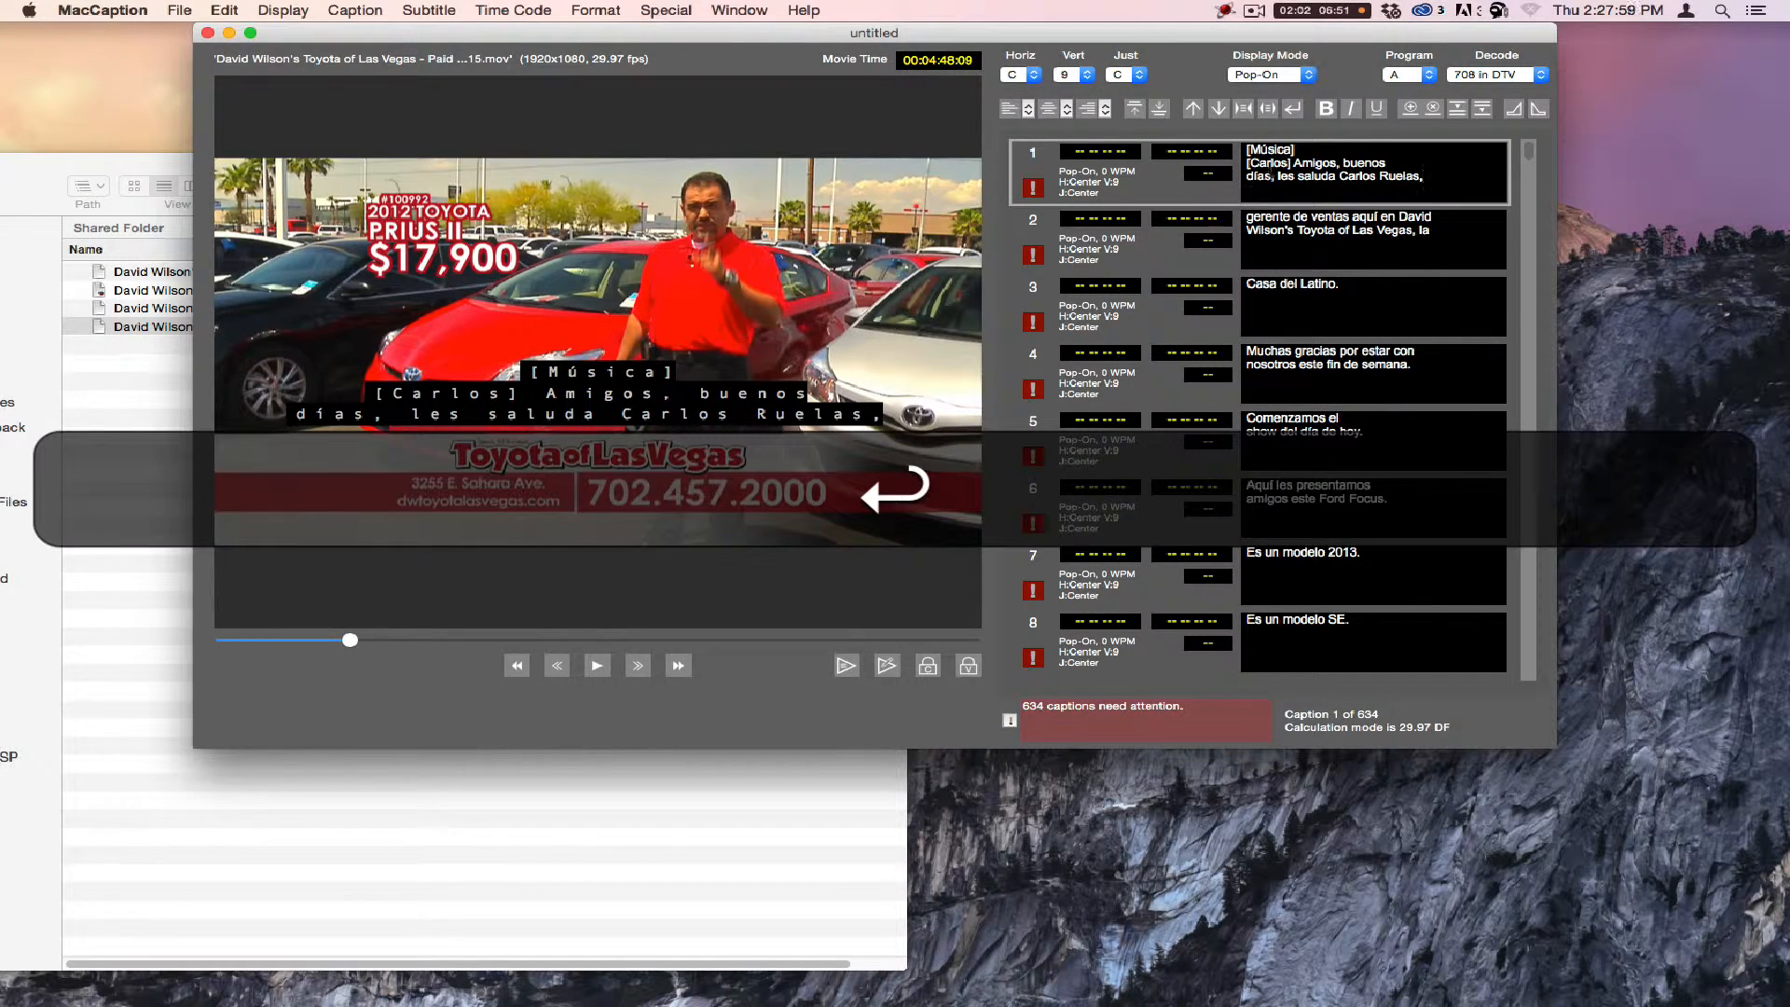
left_click(1305, 150)
key("Return")
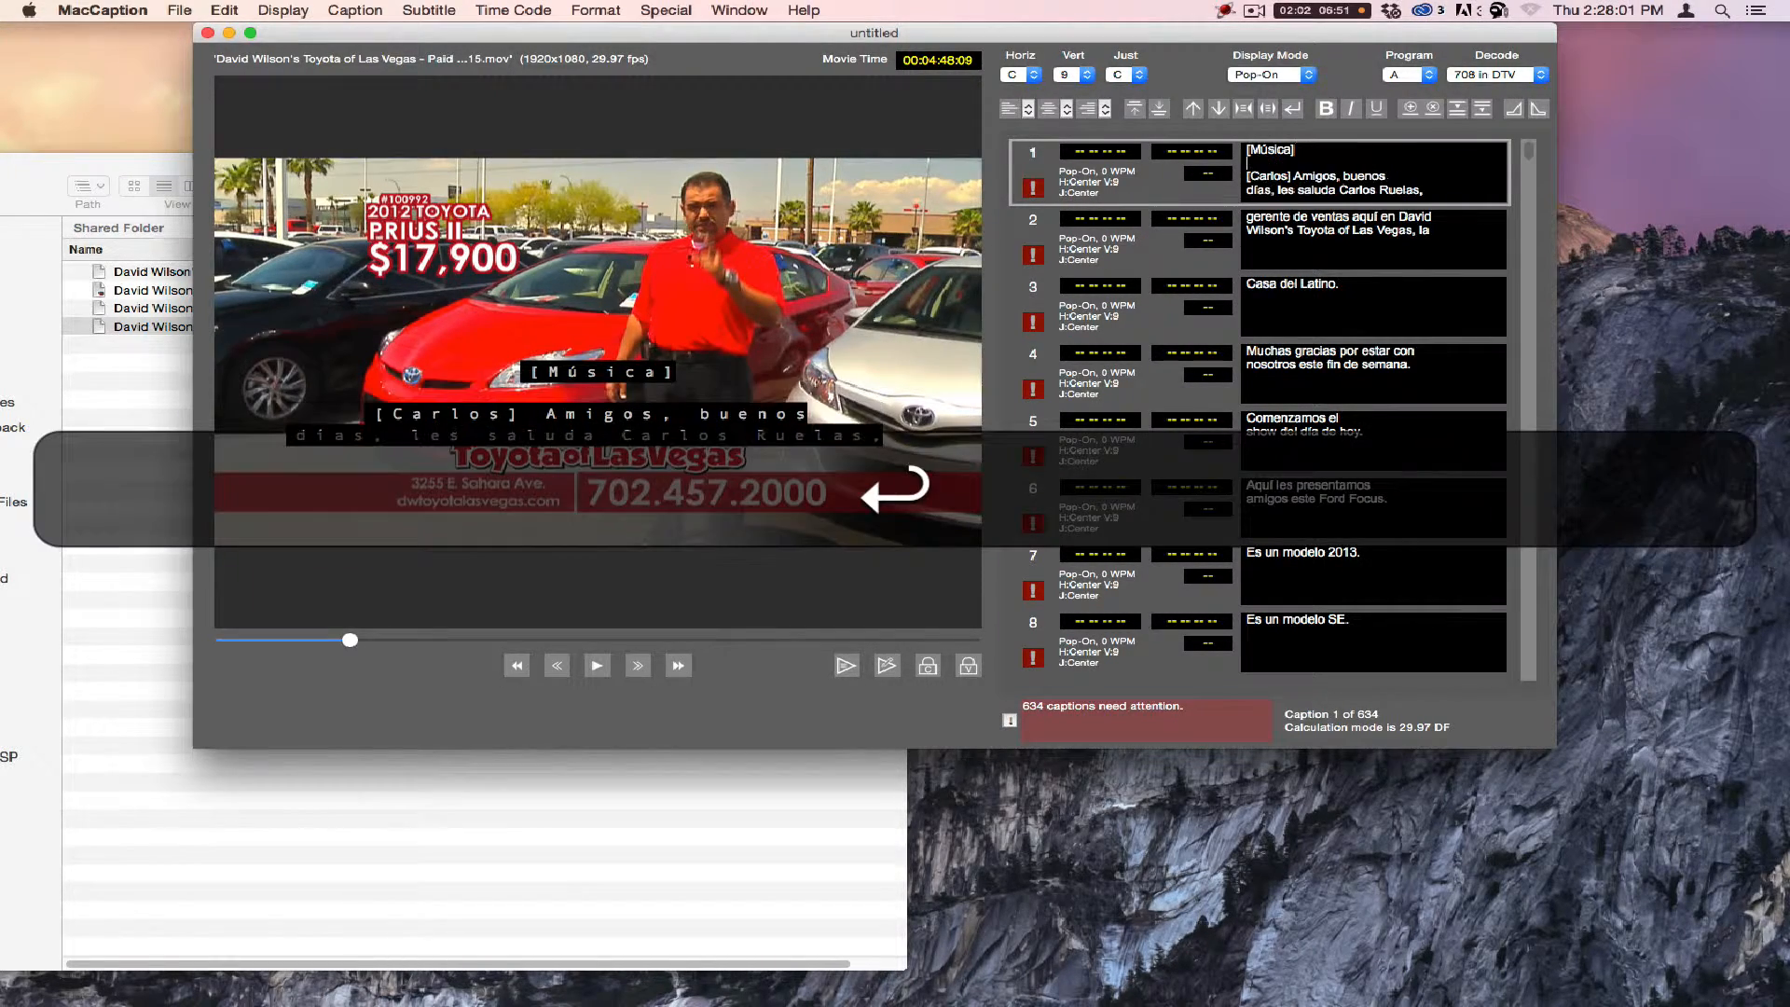
key("Return")
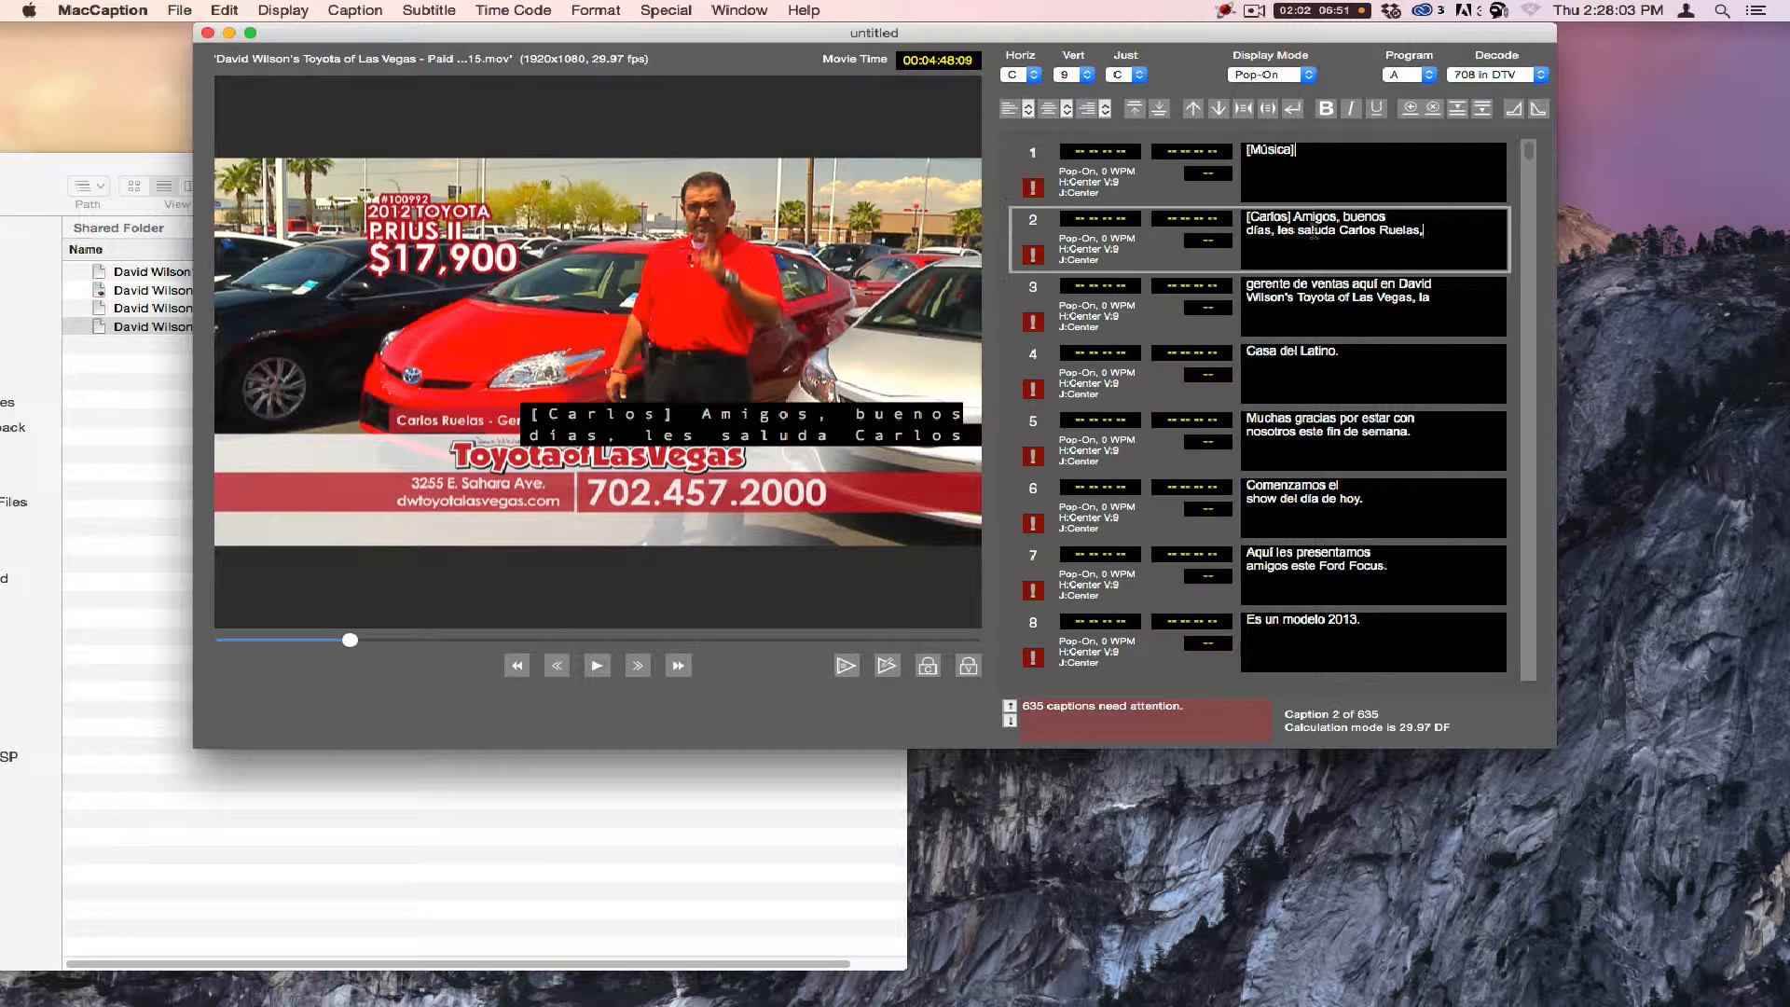
left_click(1079, 74)
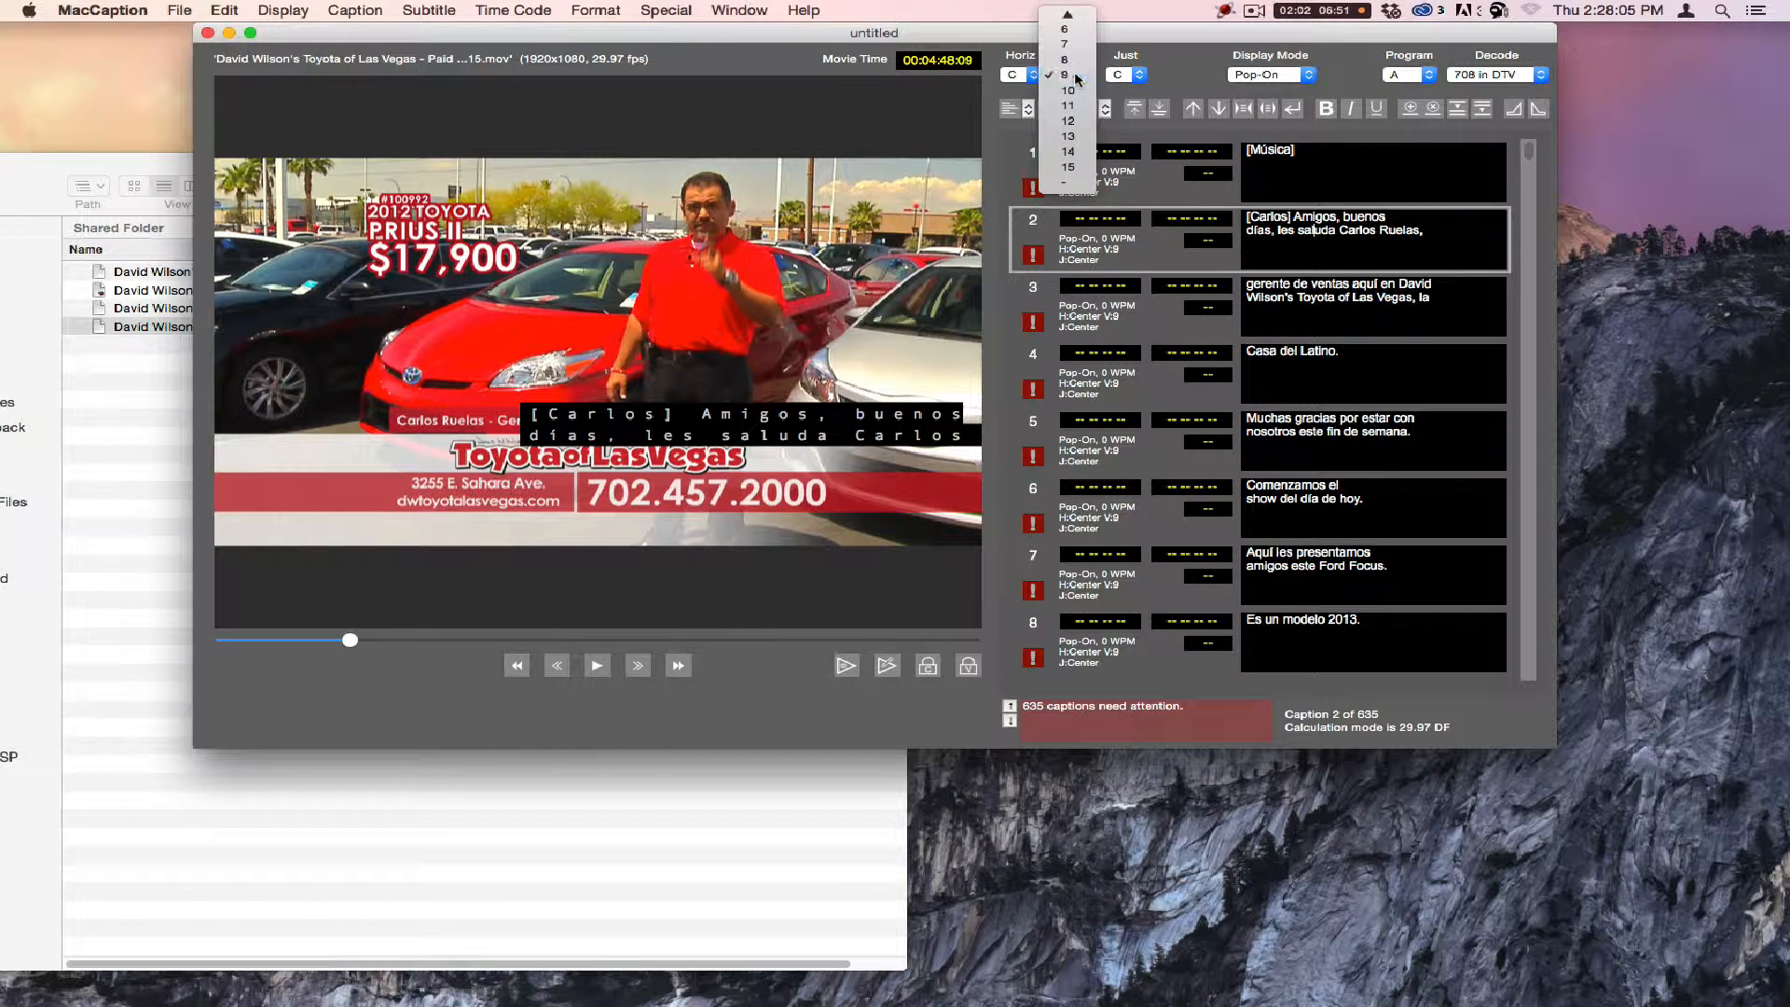
left_click(1077, 77)
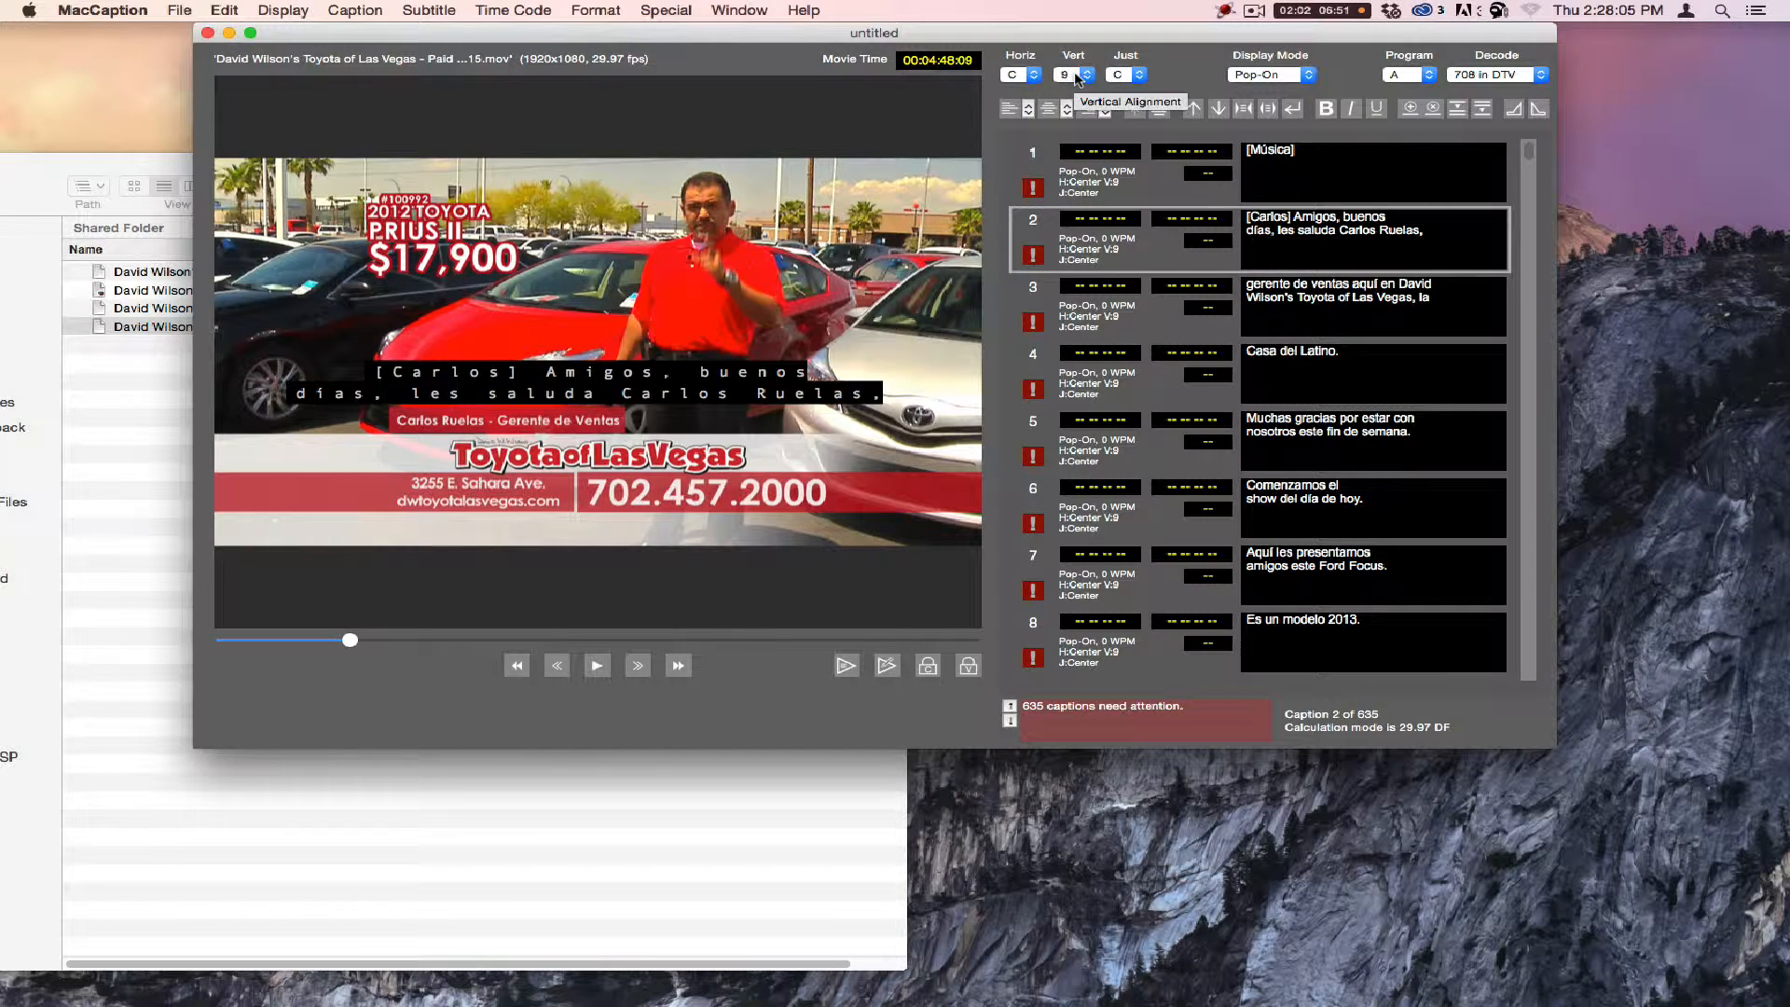
Step: Set the vertical position of only the first caption, "[Música]", to Bottom
left_click(1143, 313)
left_click(1301, 243)
left_click(1283, 173)
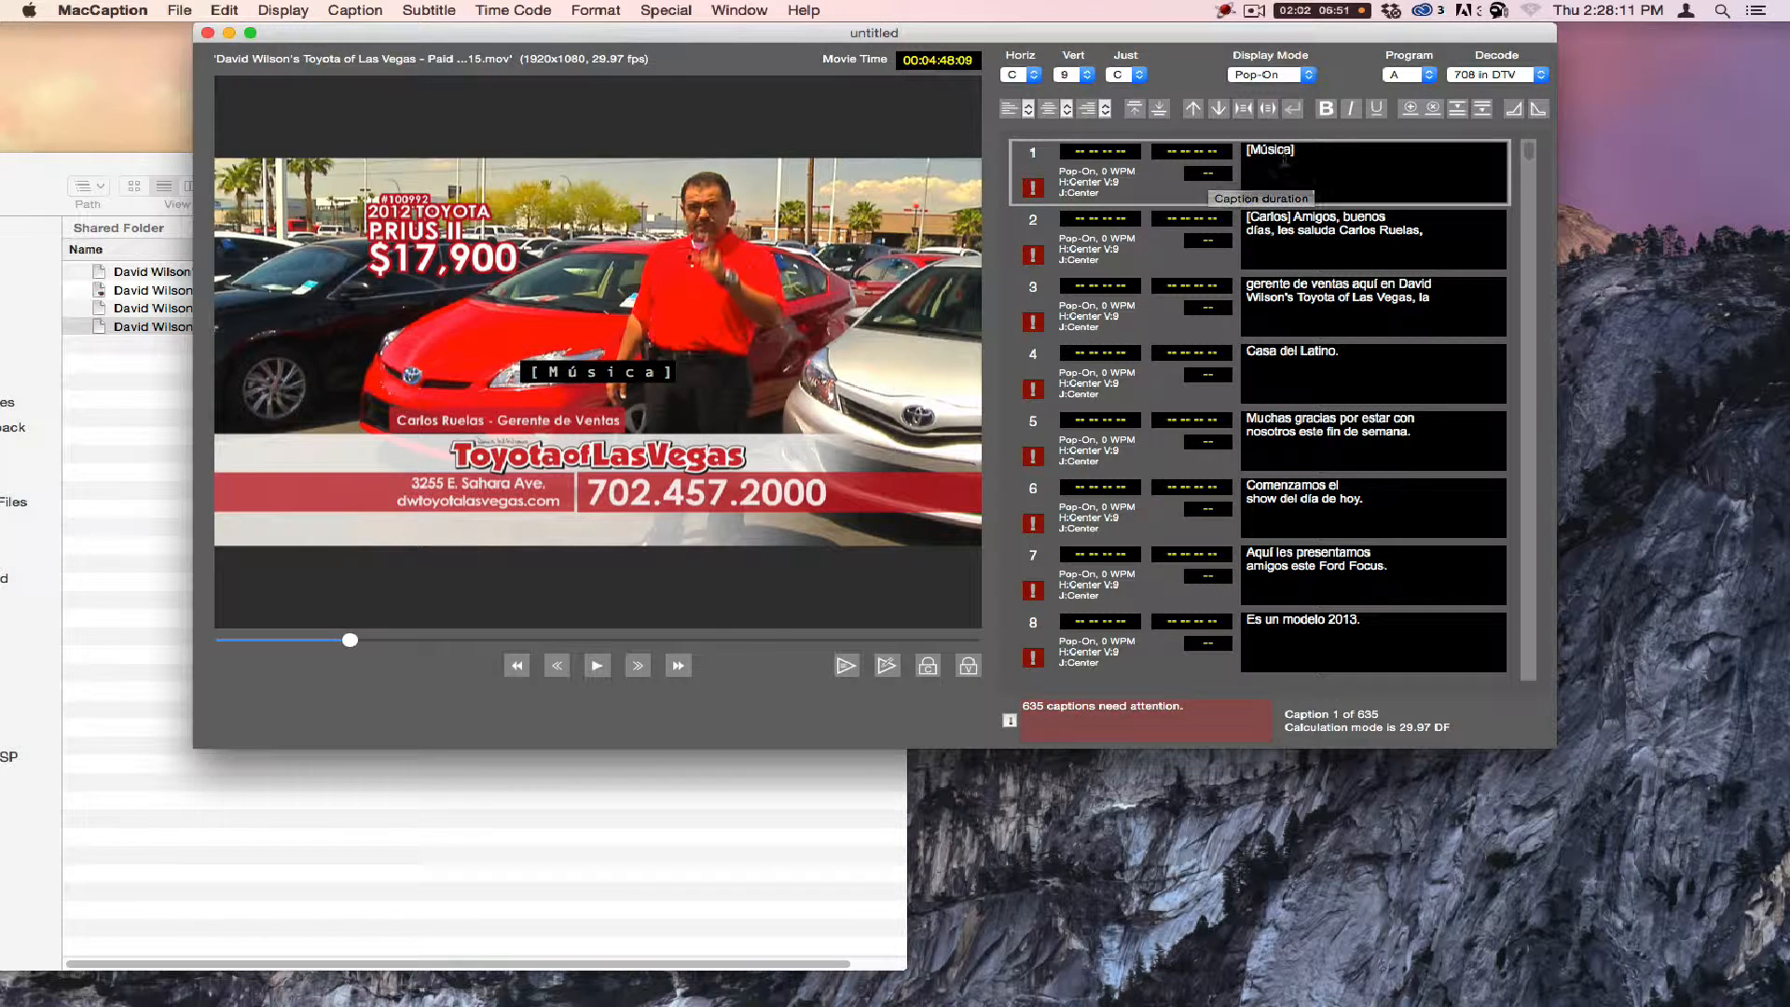
left_click(1072, 75)
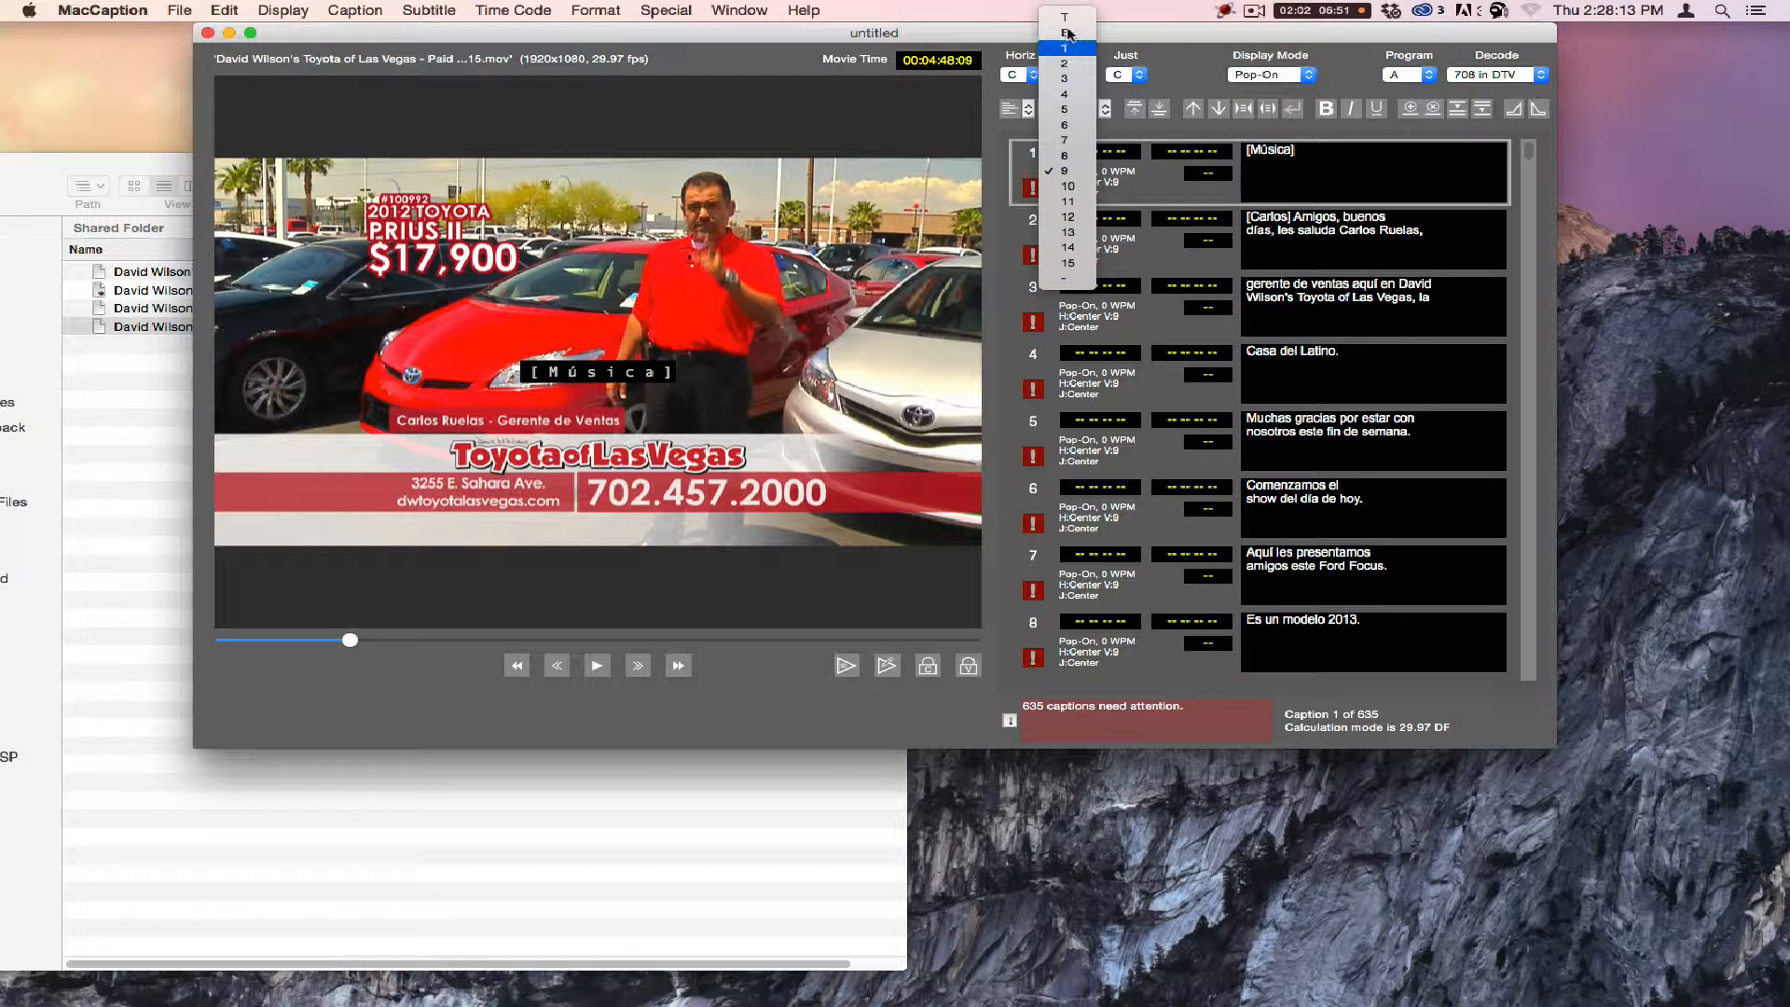
left_click(1070, 32)
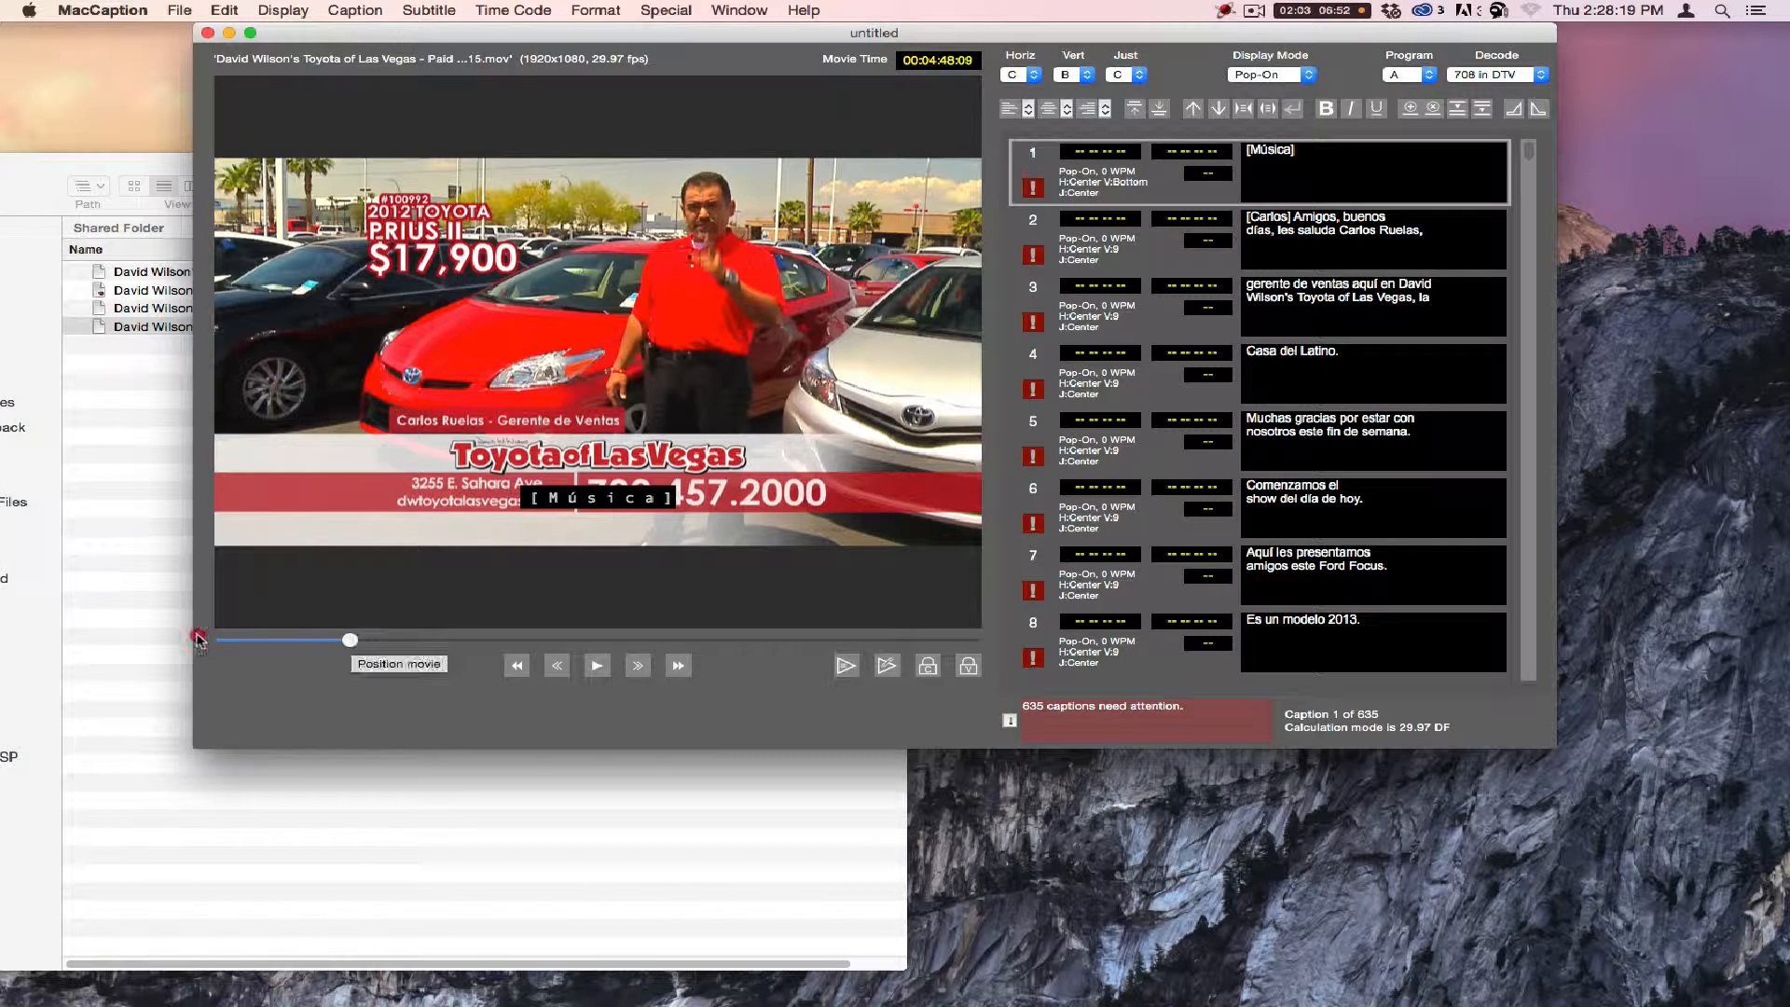
Step: Associate time codes with captions 1 to 13 in sync with the audio, starting from the beginning of the movie, and stop playback
left_click_drag(196, 636, 80, 636)
left_click_drag(287, 641, 160, 641)
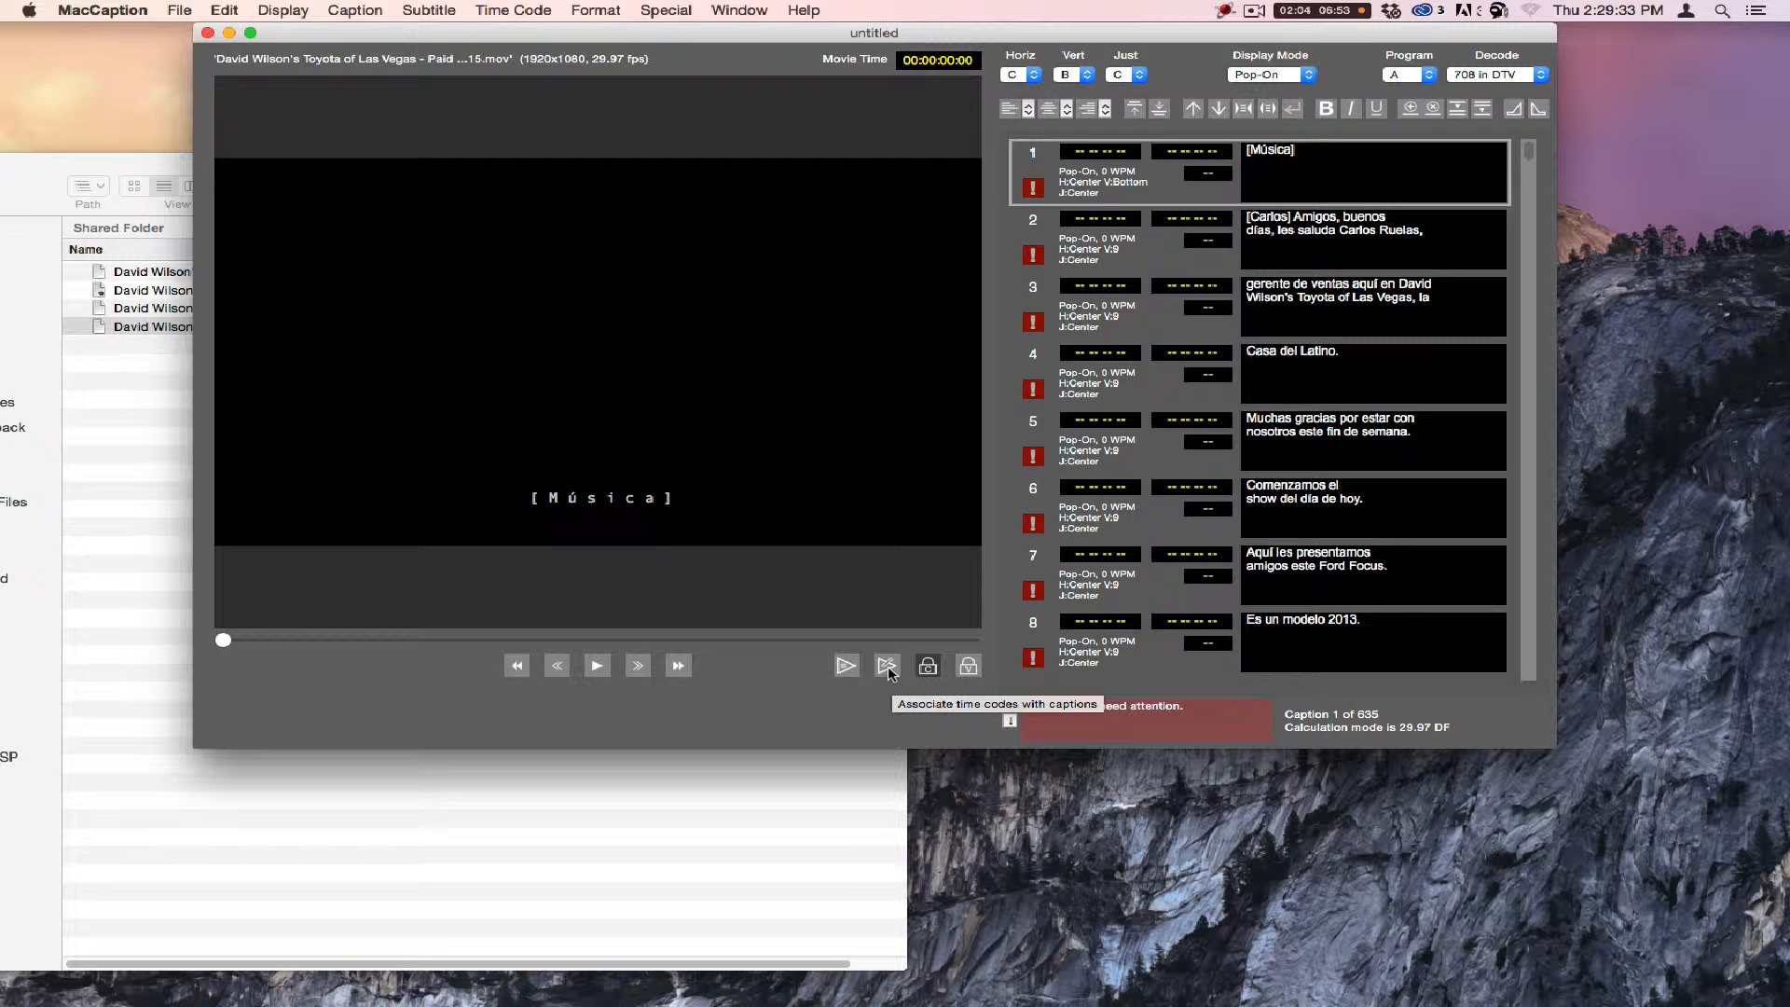
left_click(887, 667)
key("i")
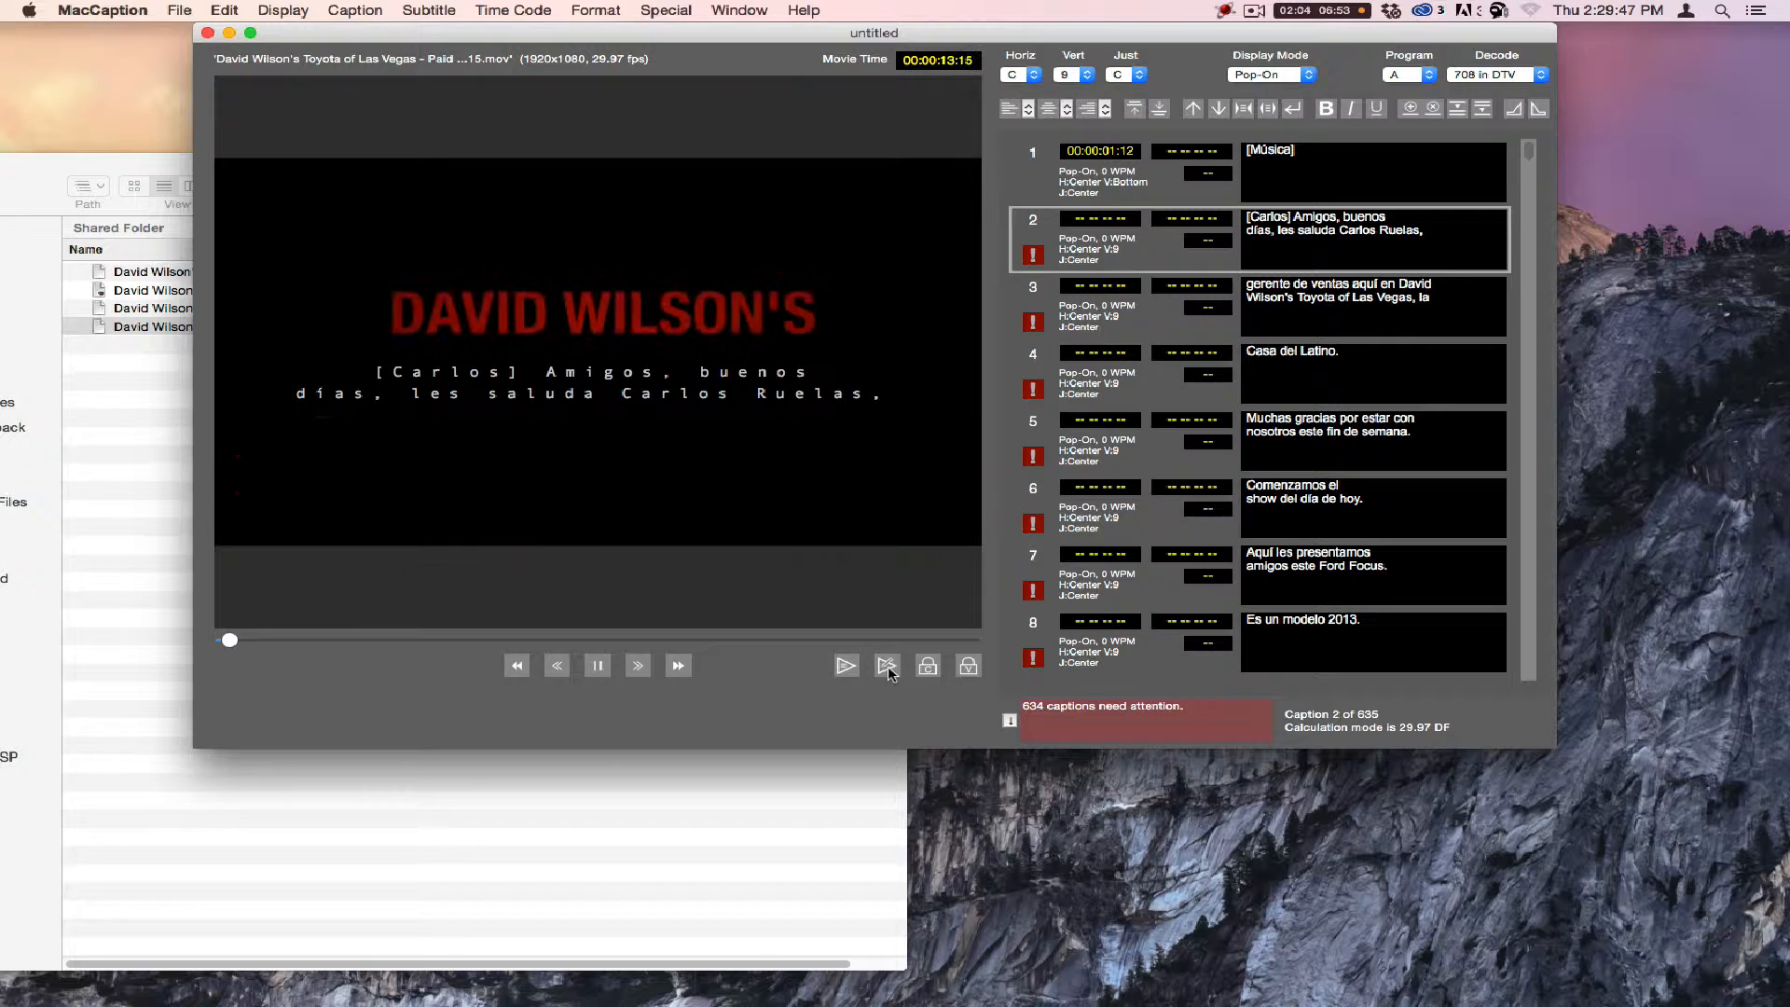
key("i")
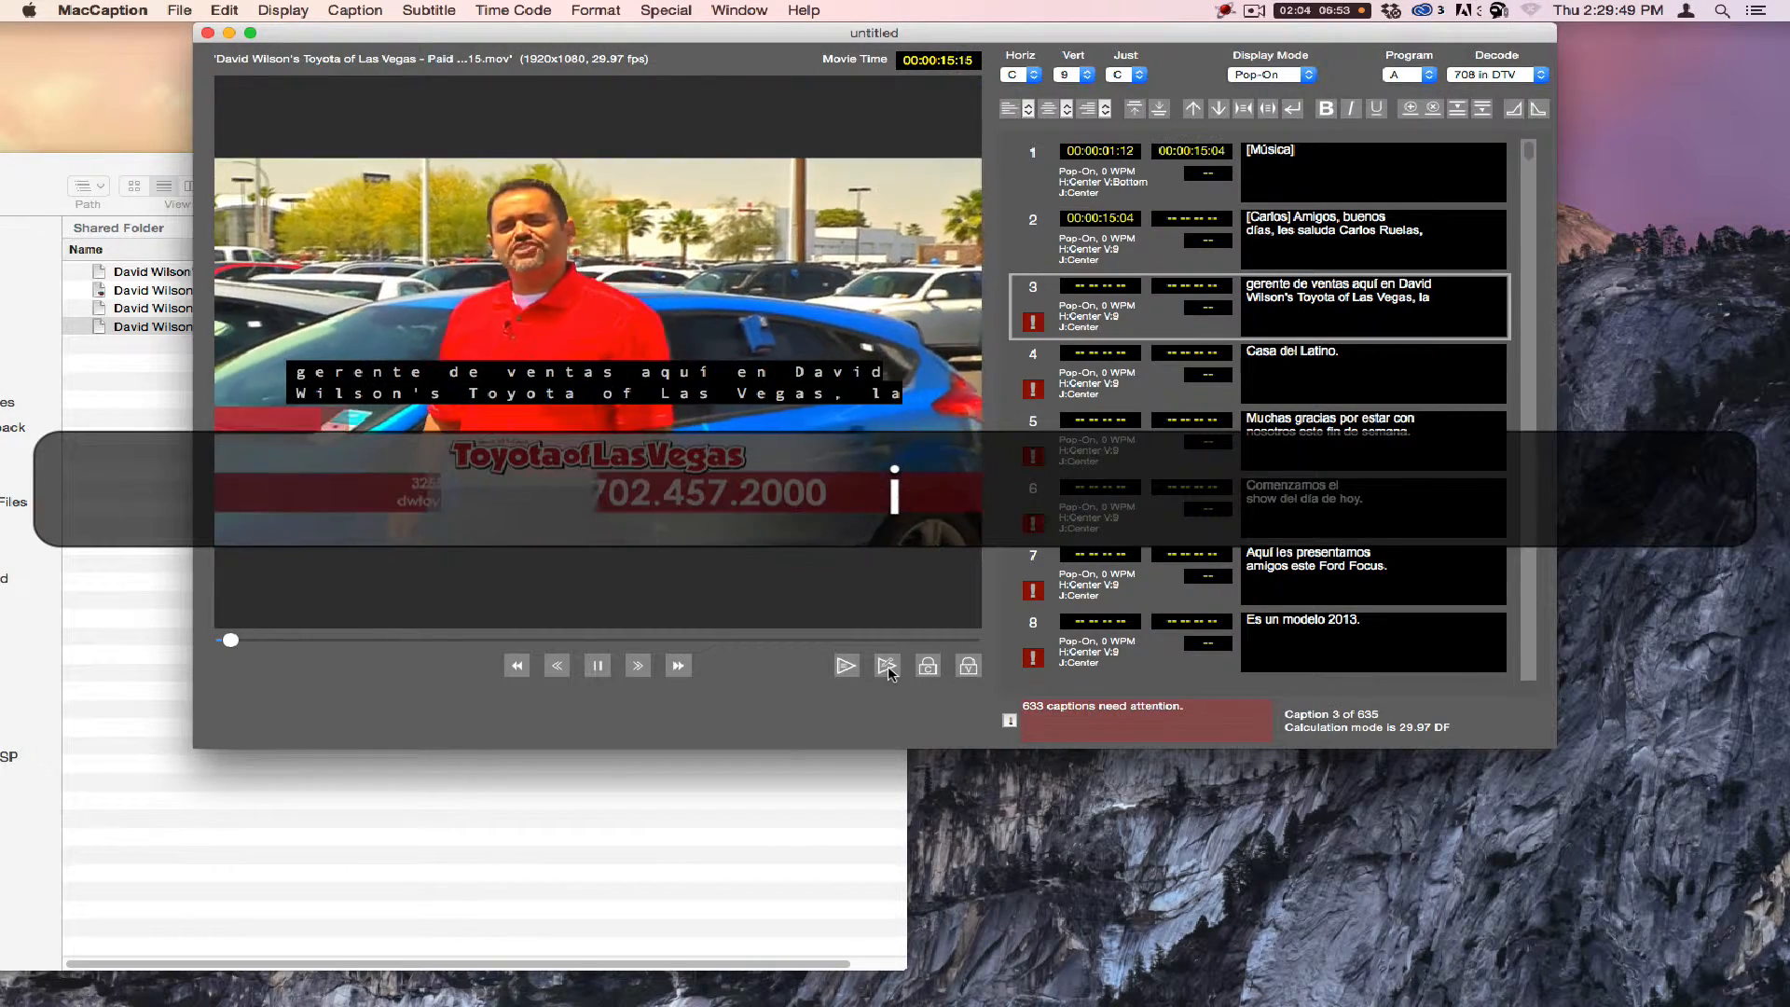
key("i")
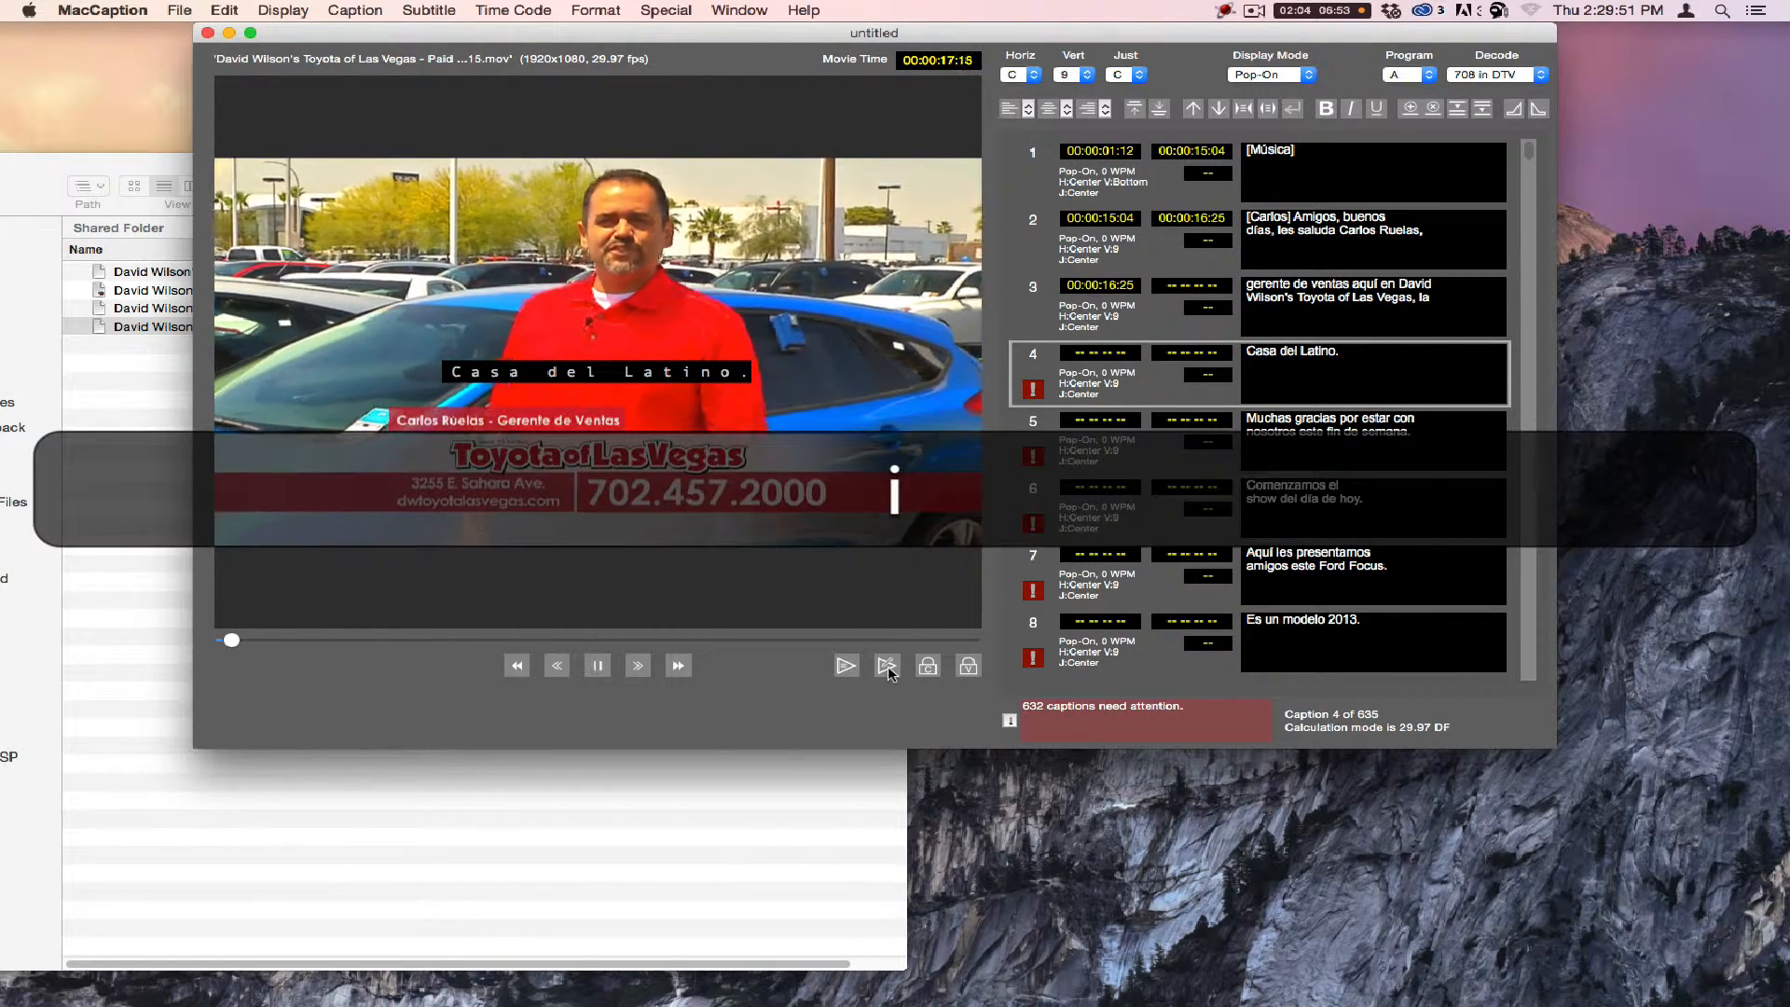
key("i")
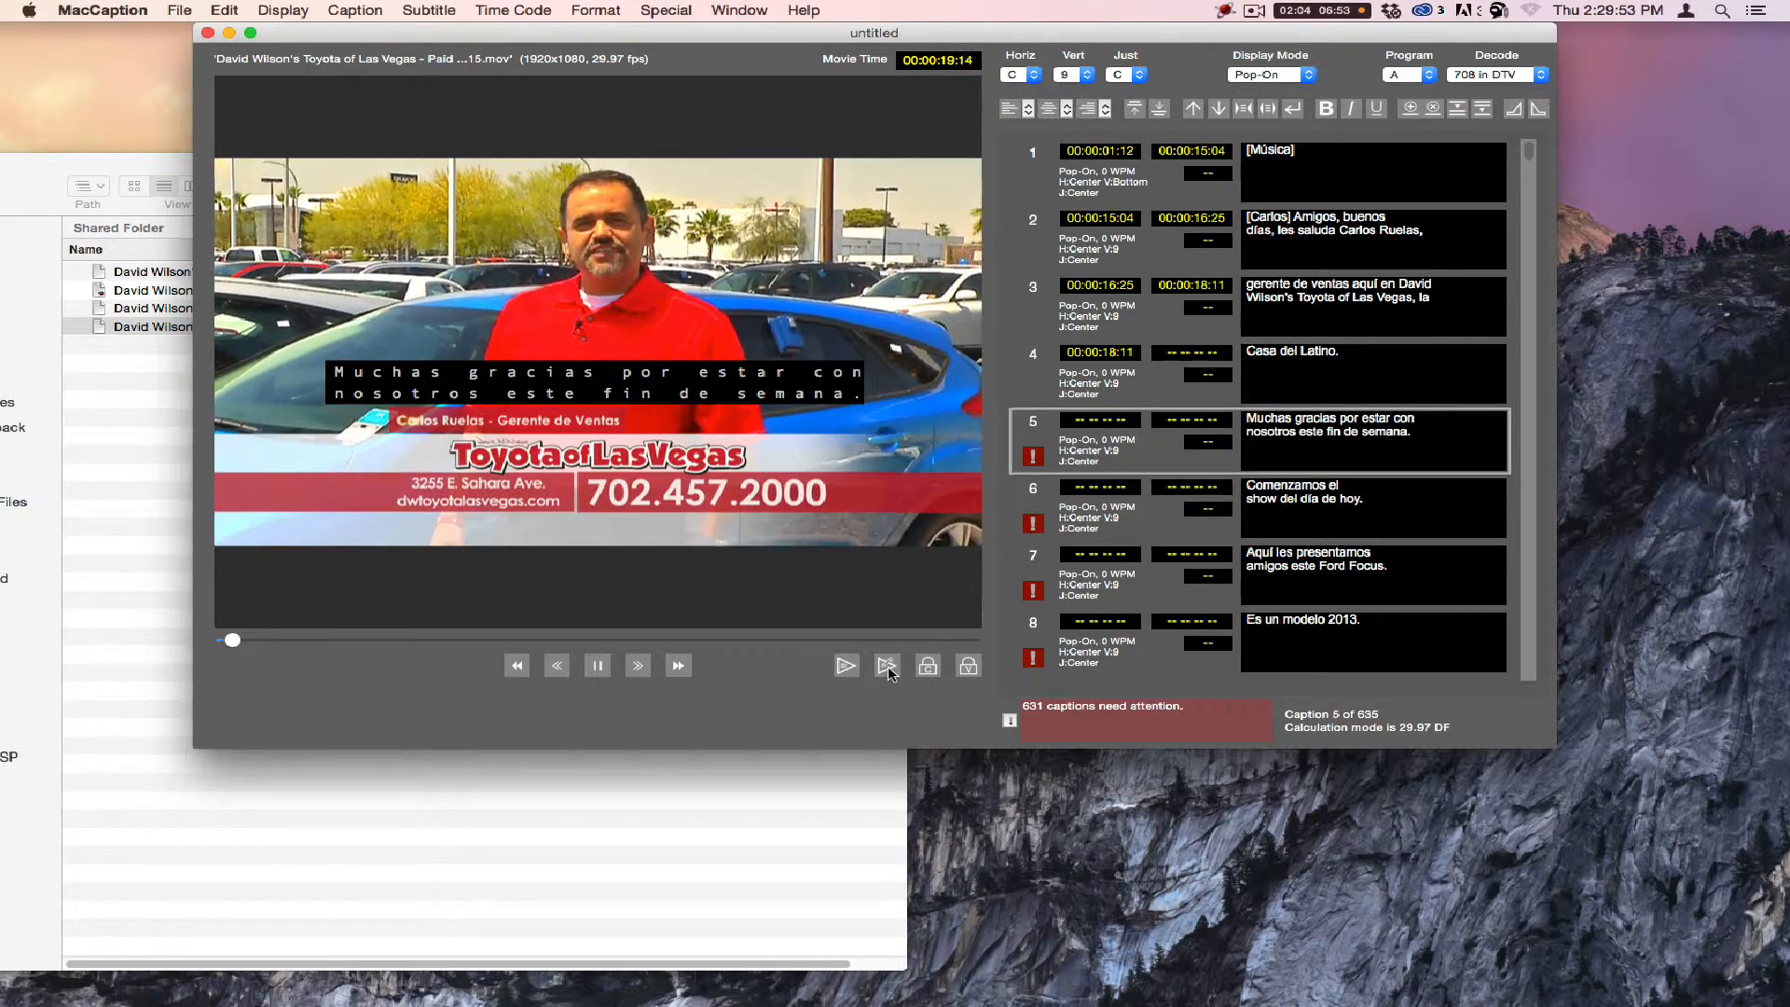
key("i")
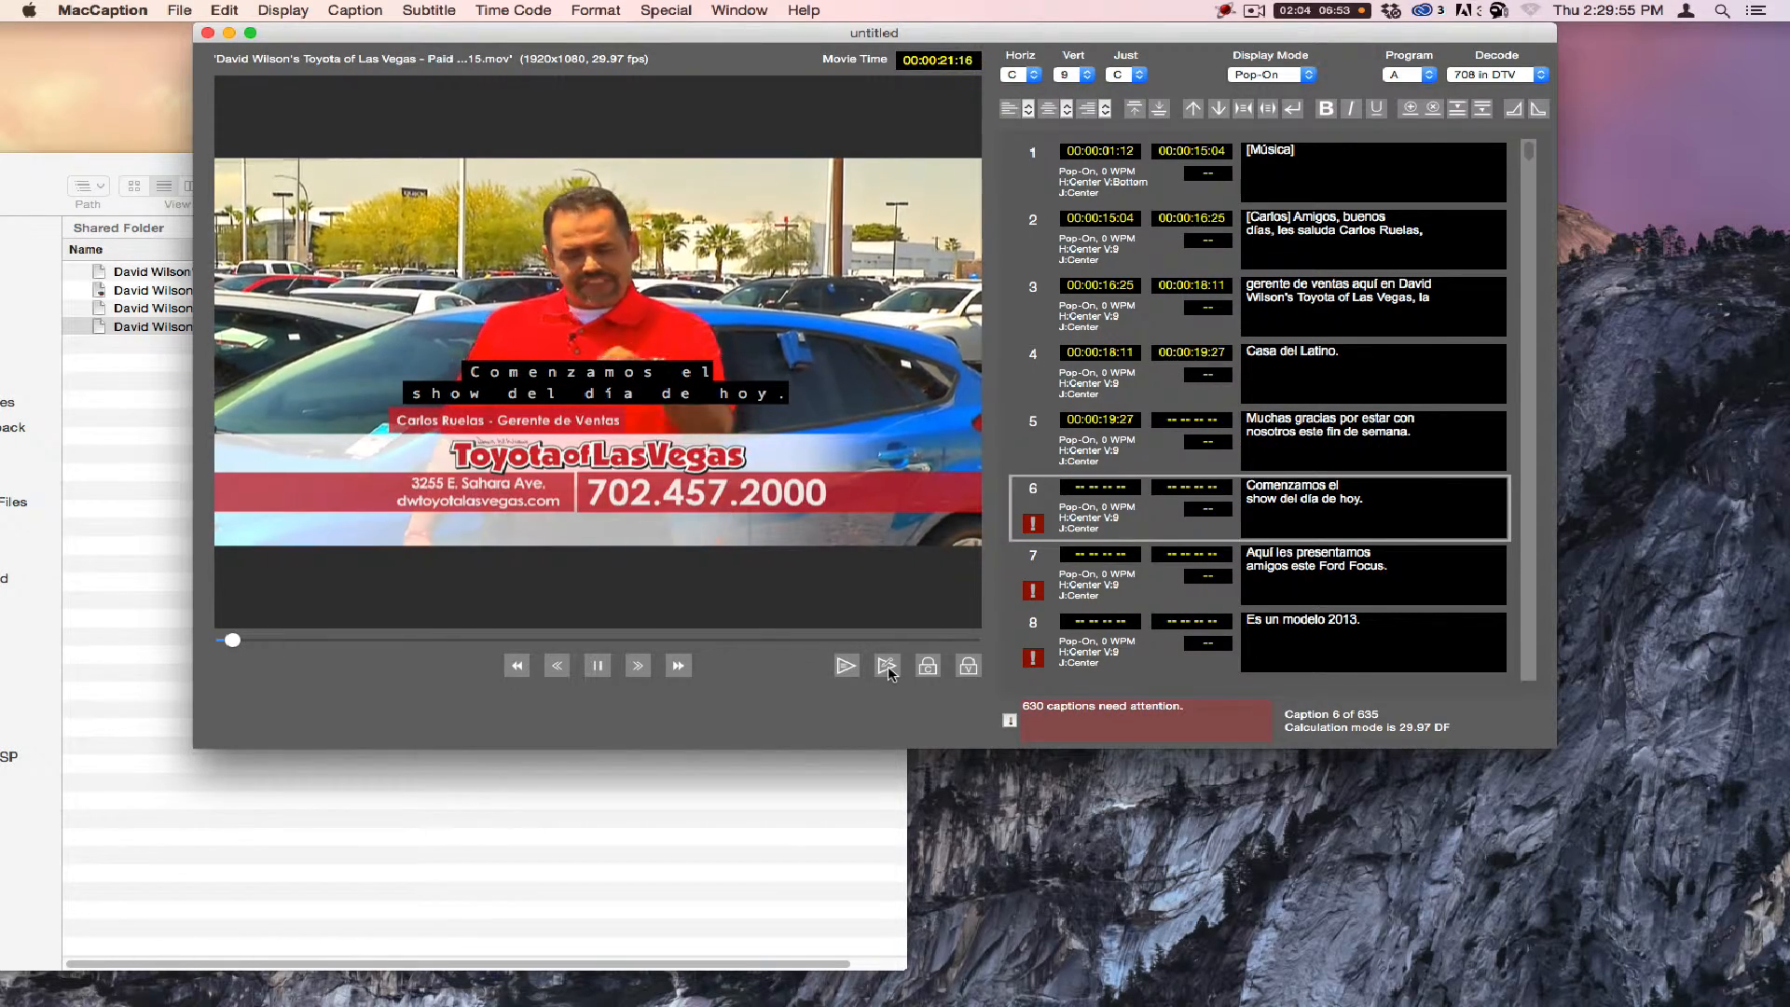
key("i")
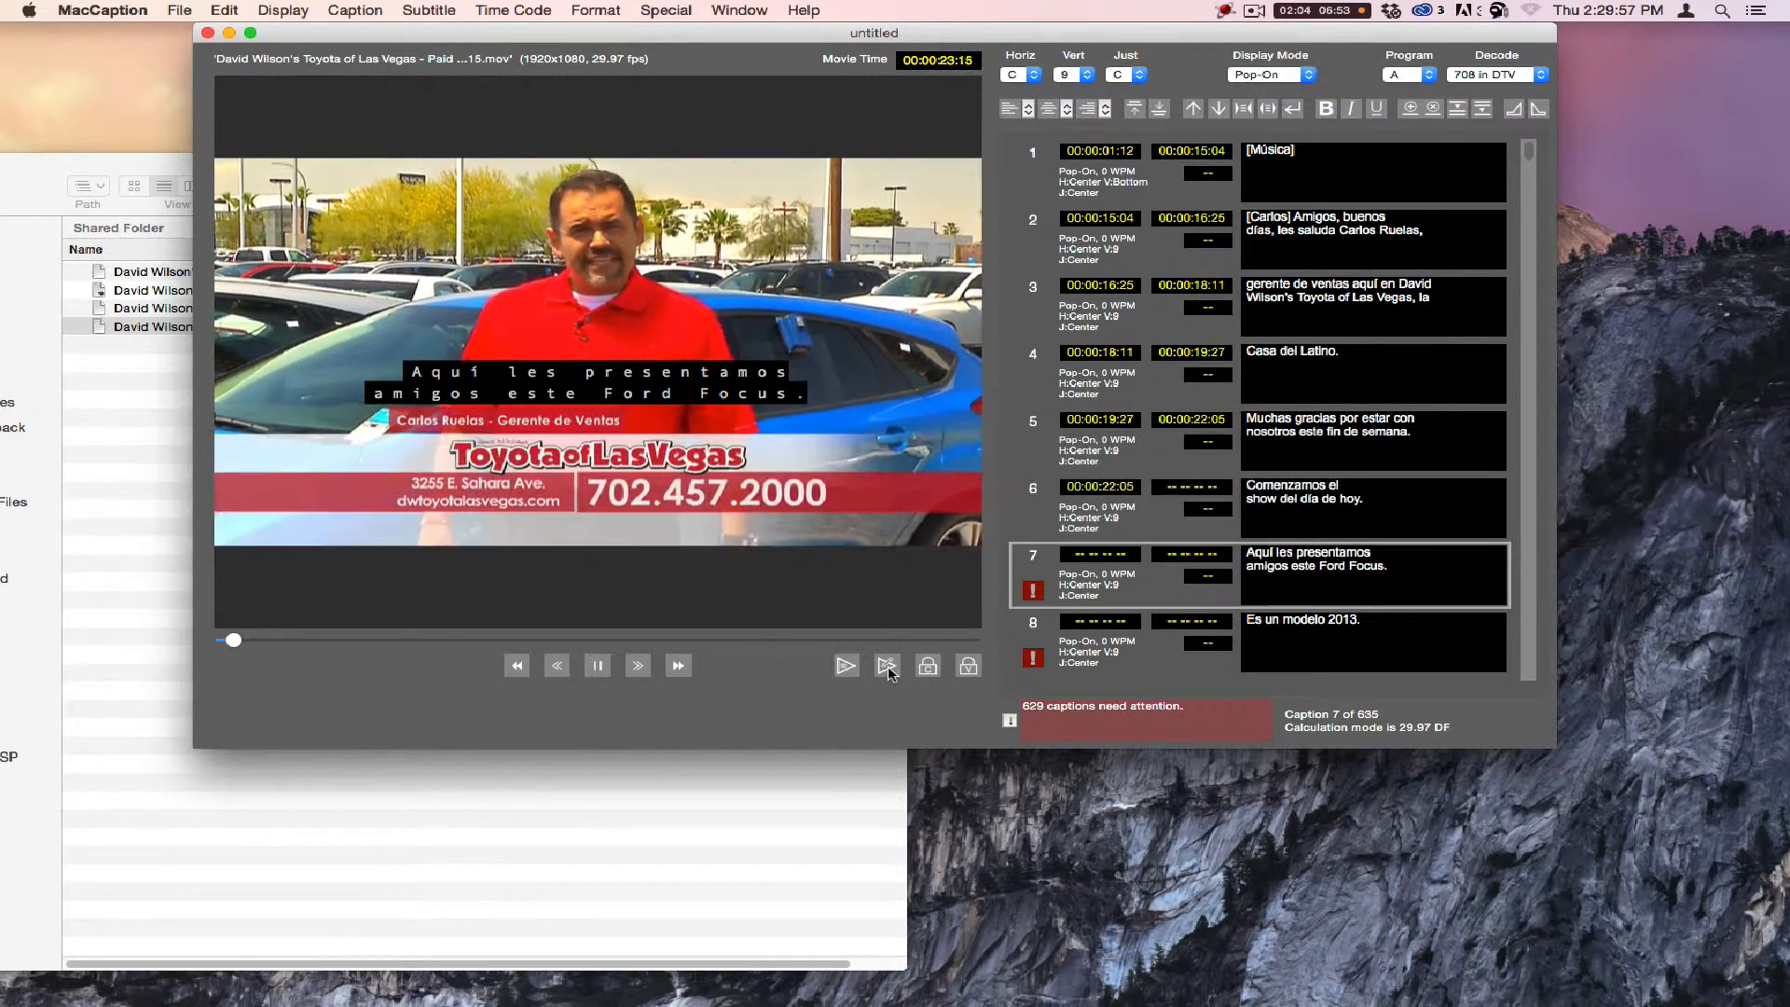
key("i")
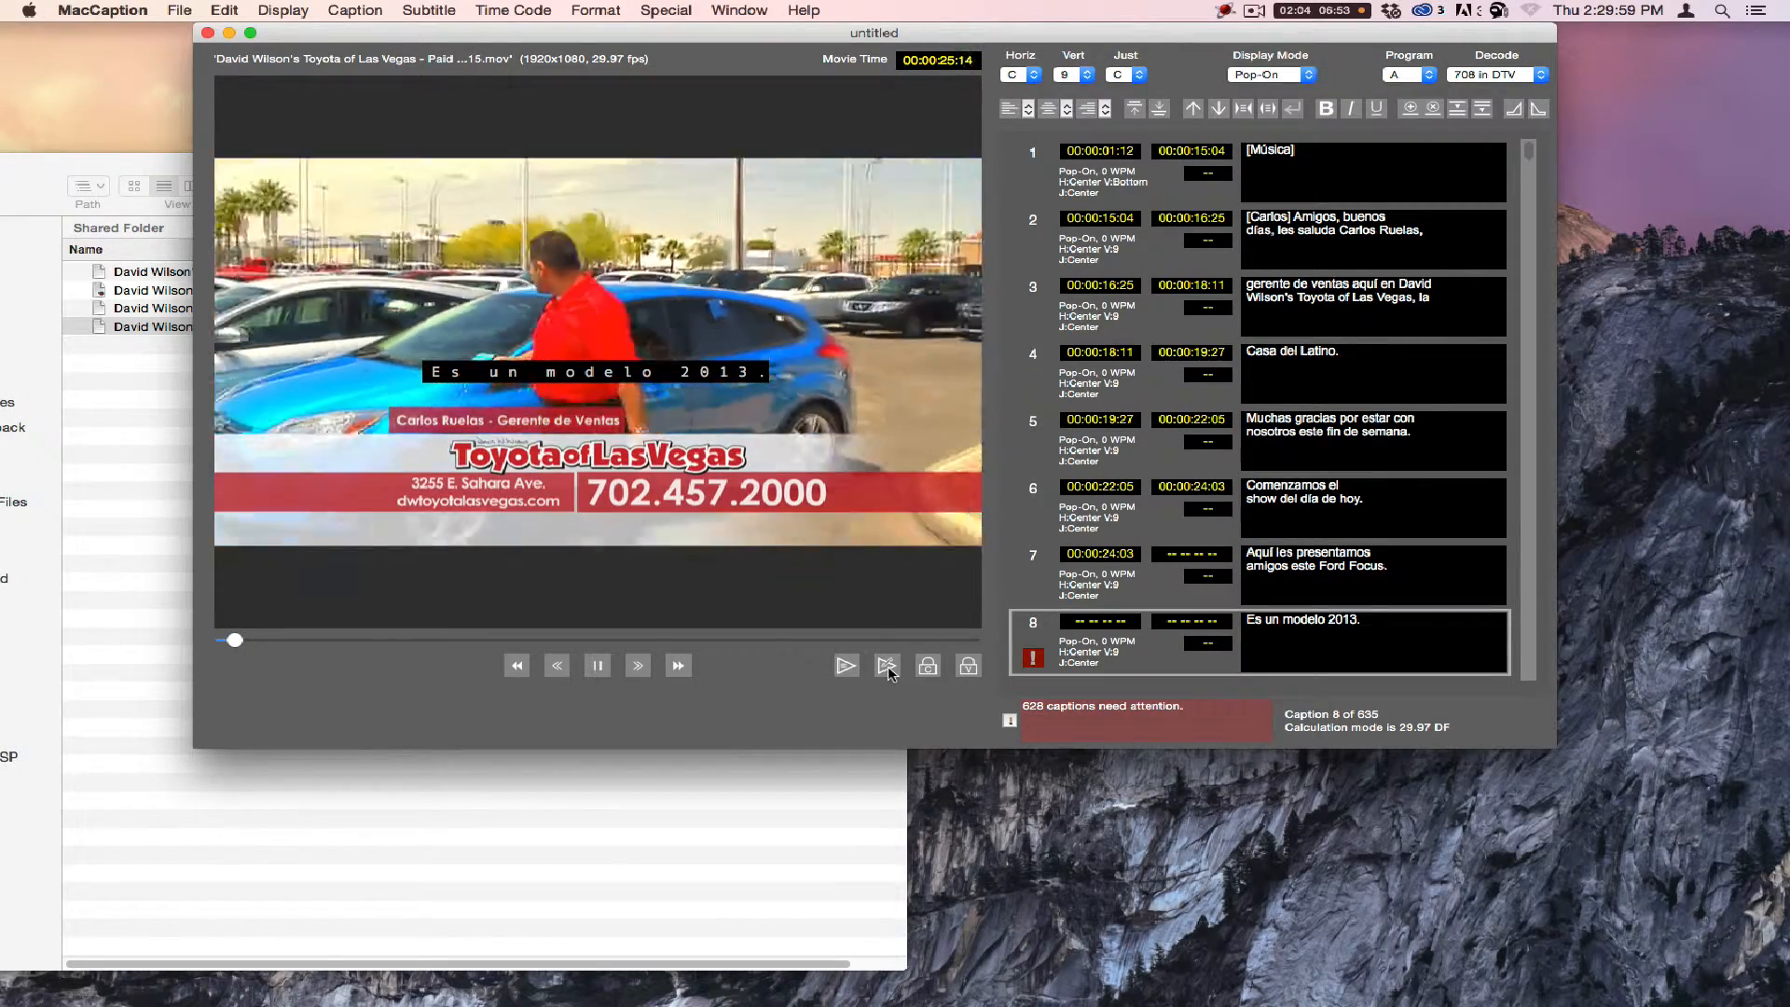
key("i")
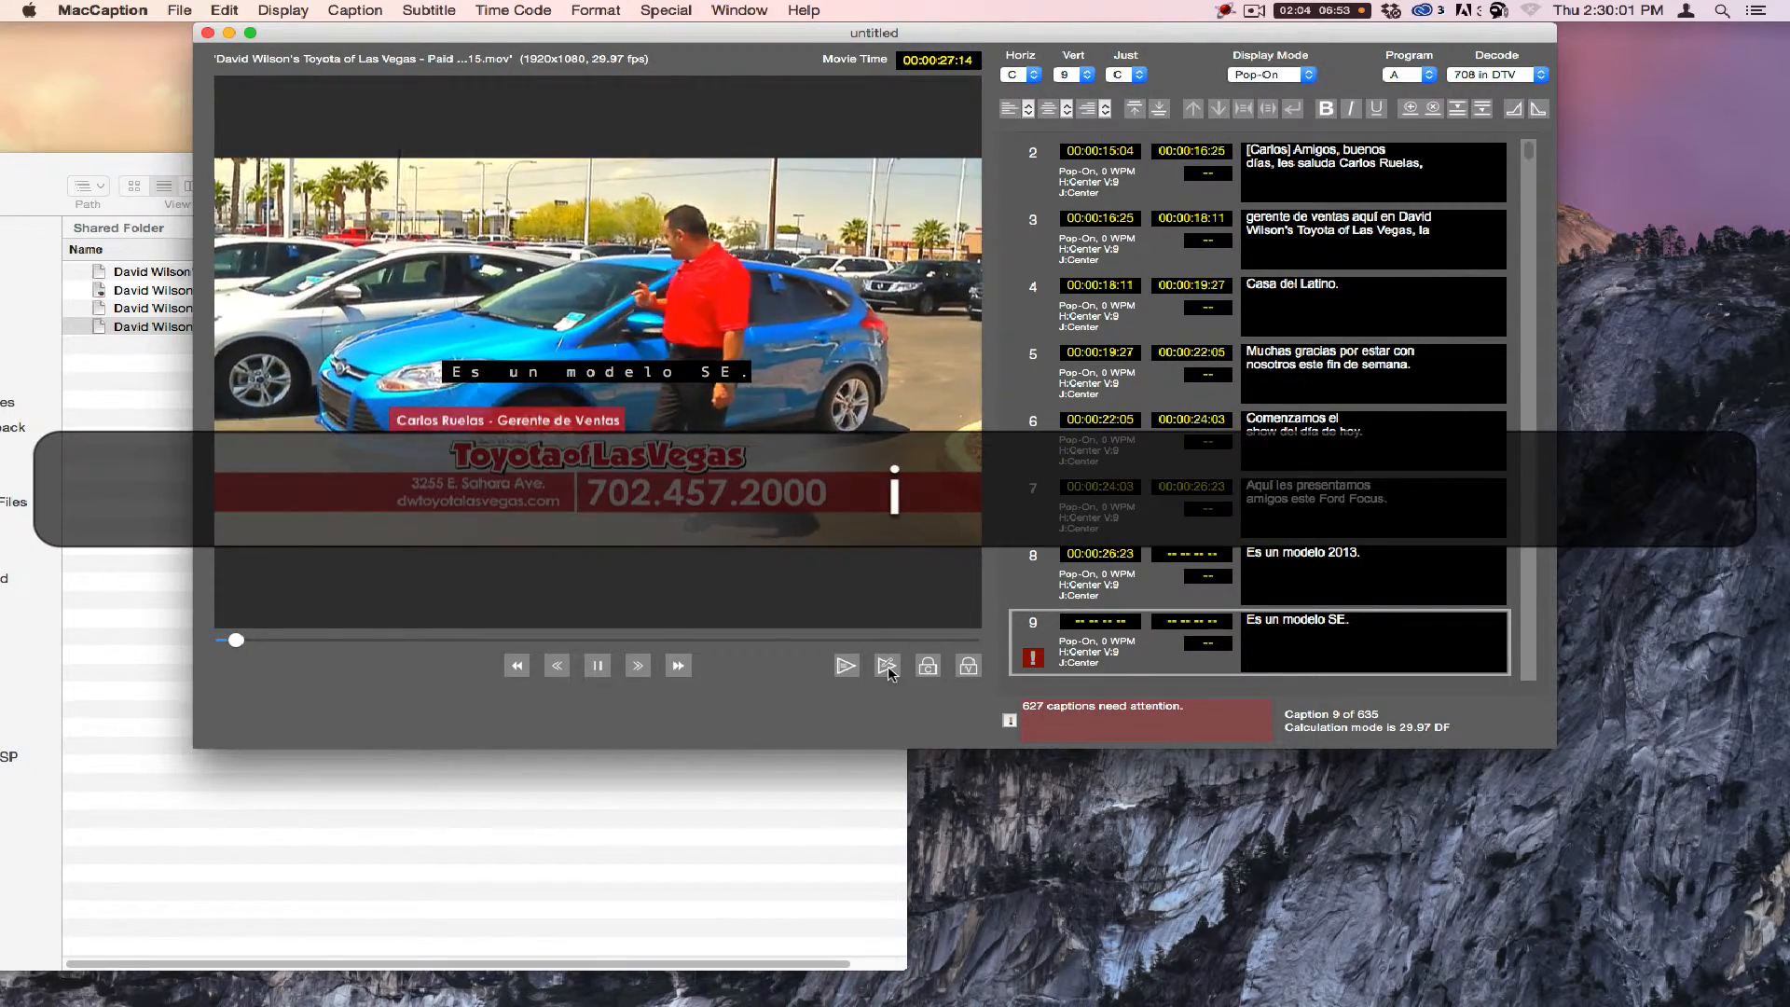
key("i")
key("i")
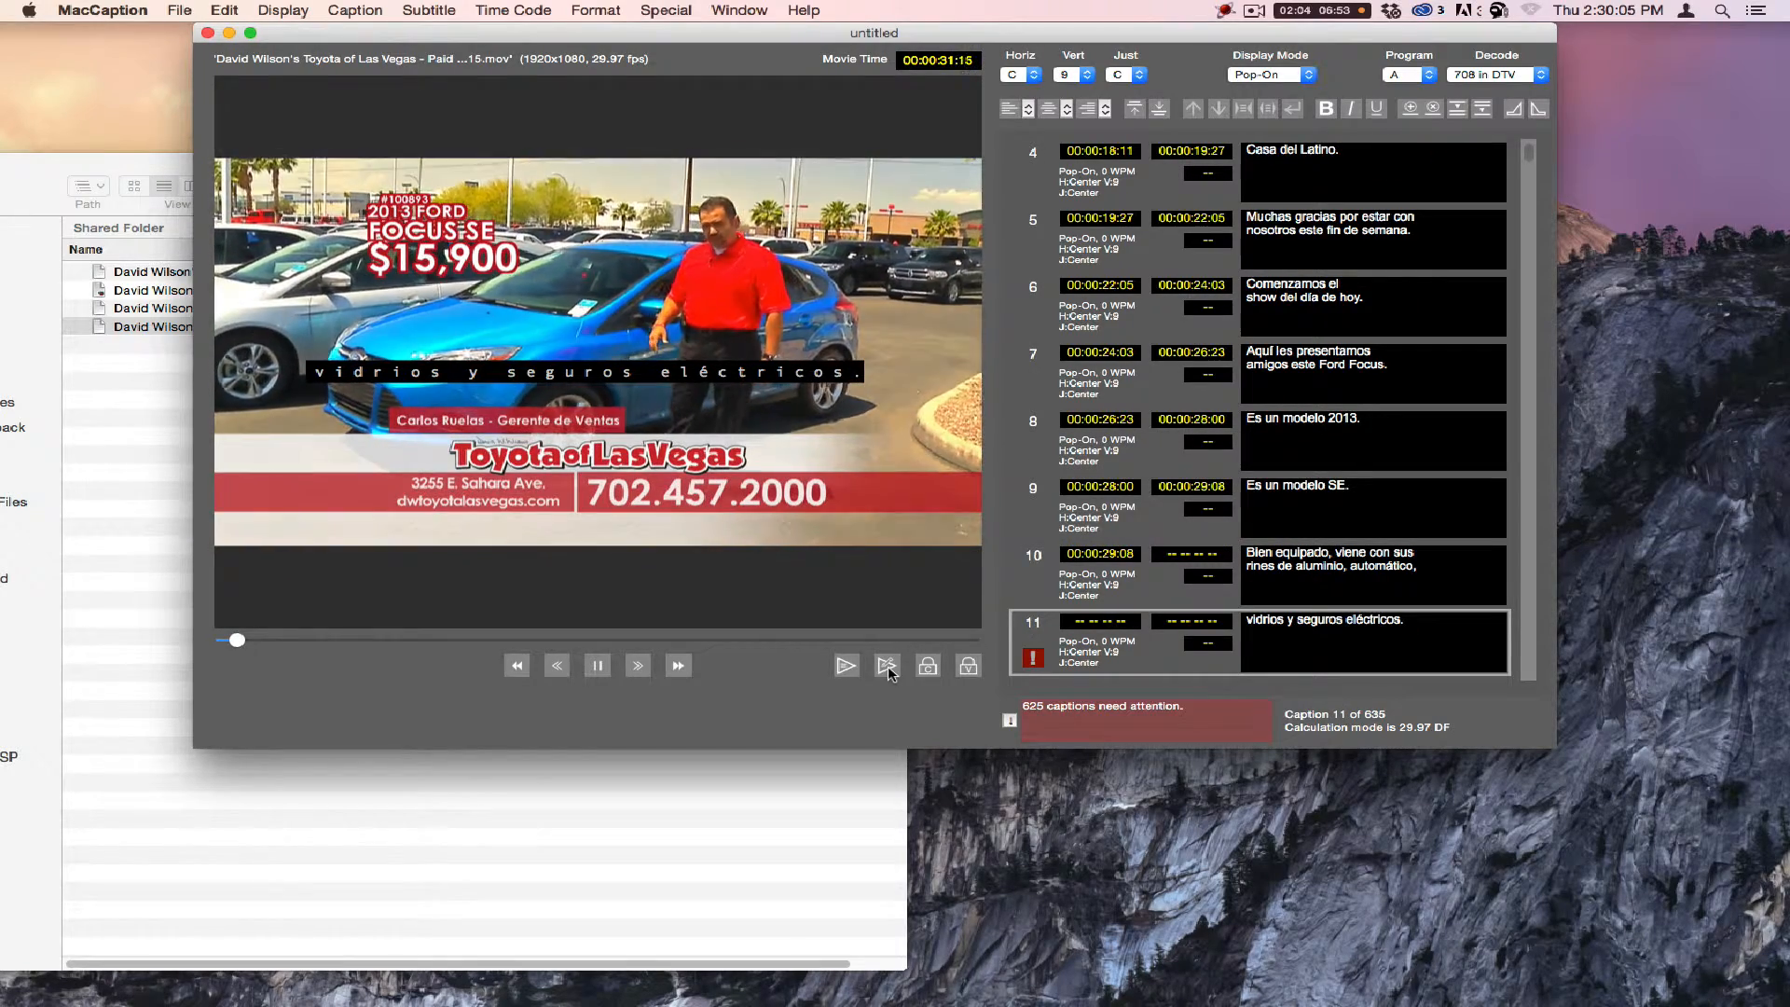
key("i")
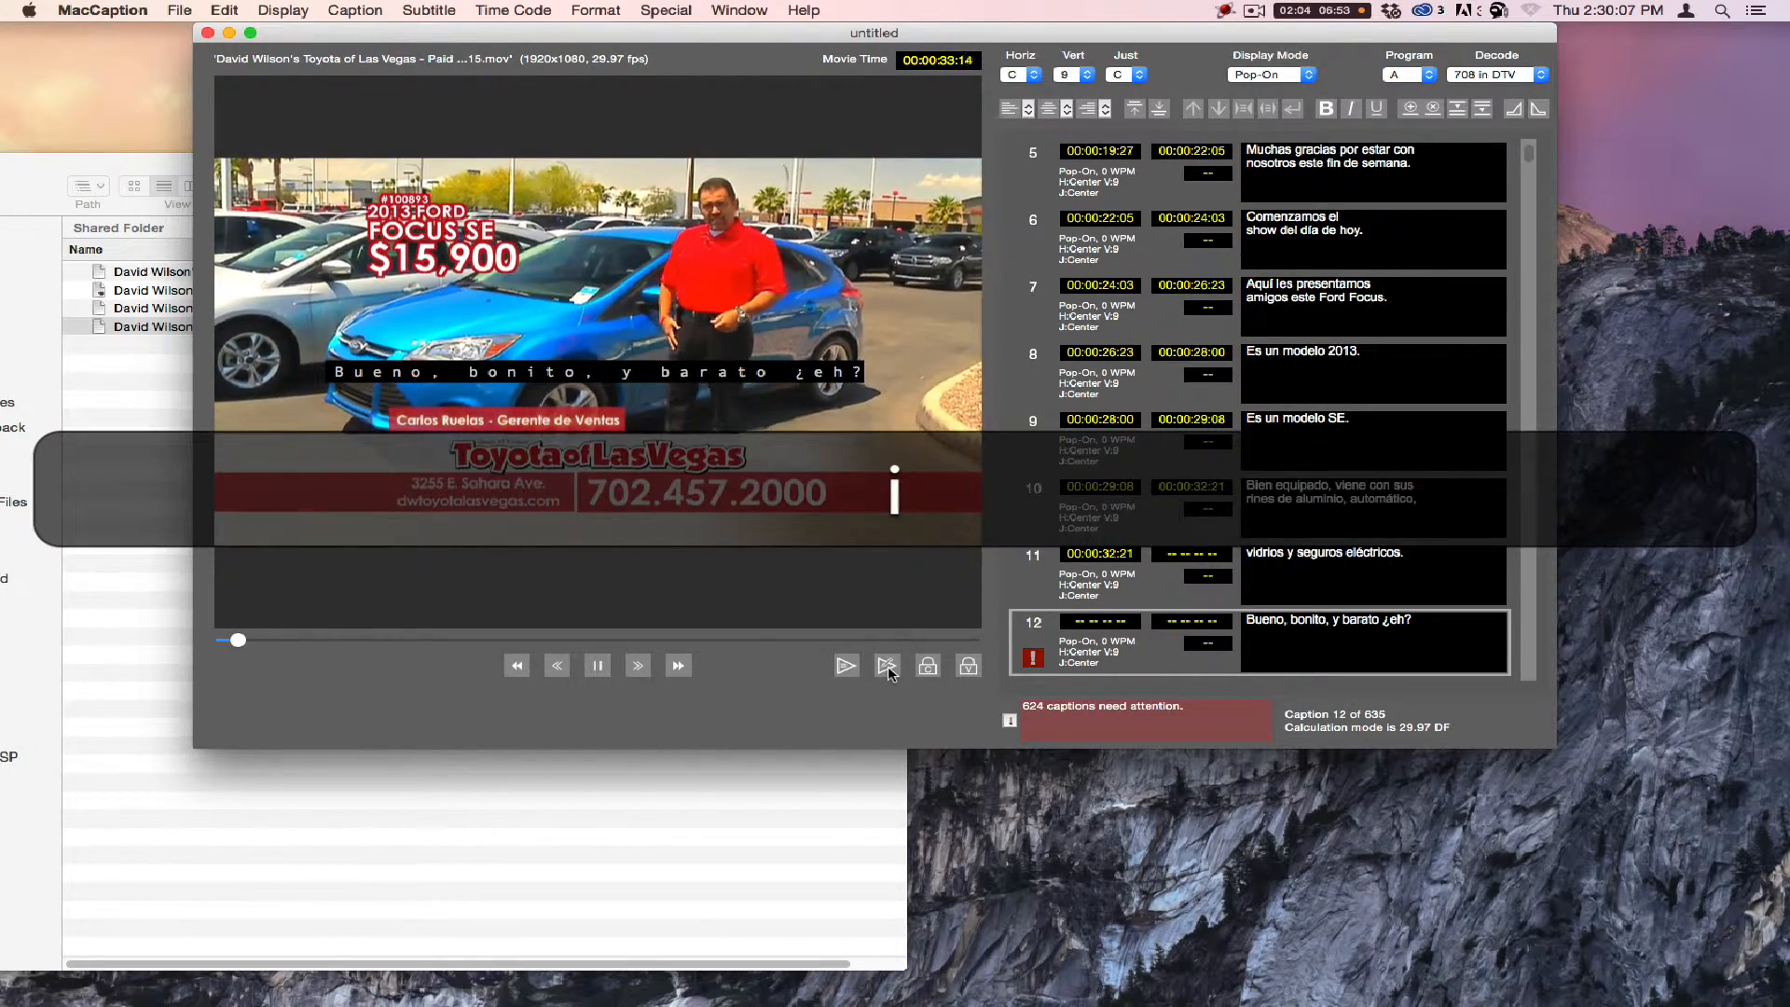
key("i")
key("i")
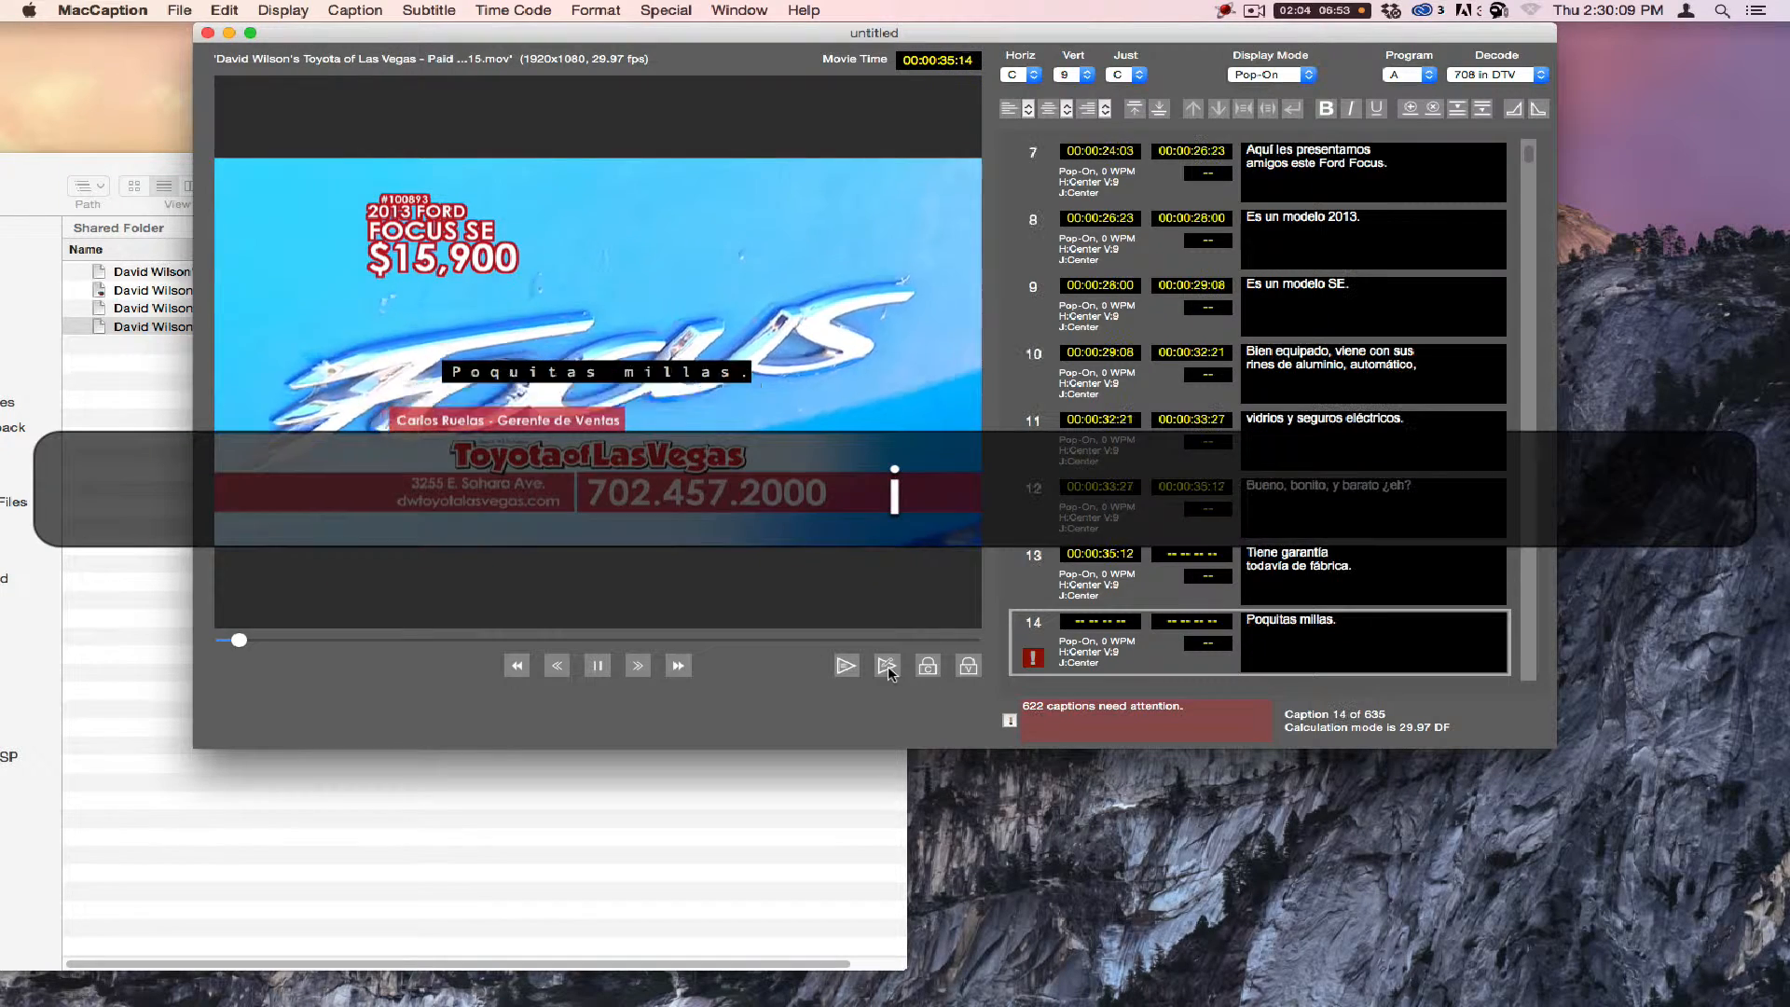
key("k")
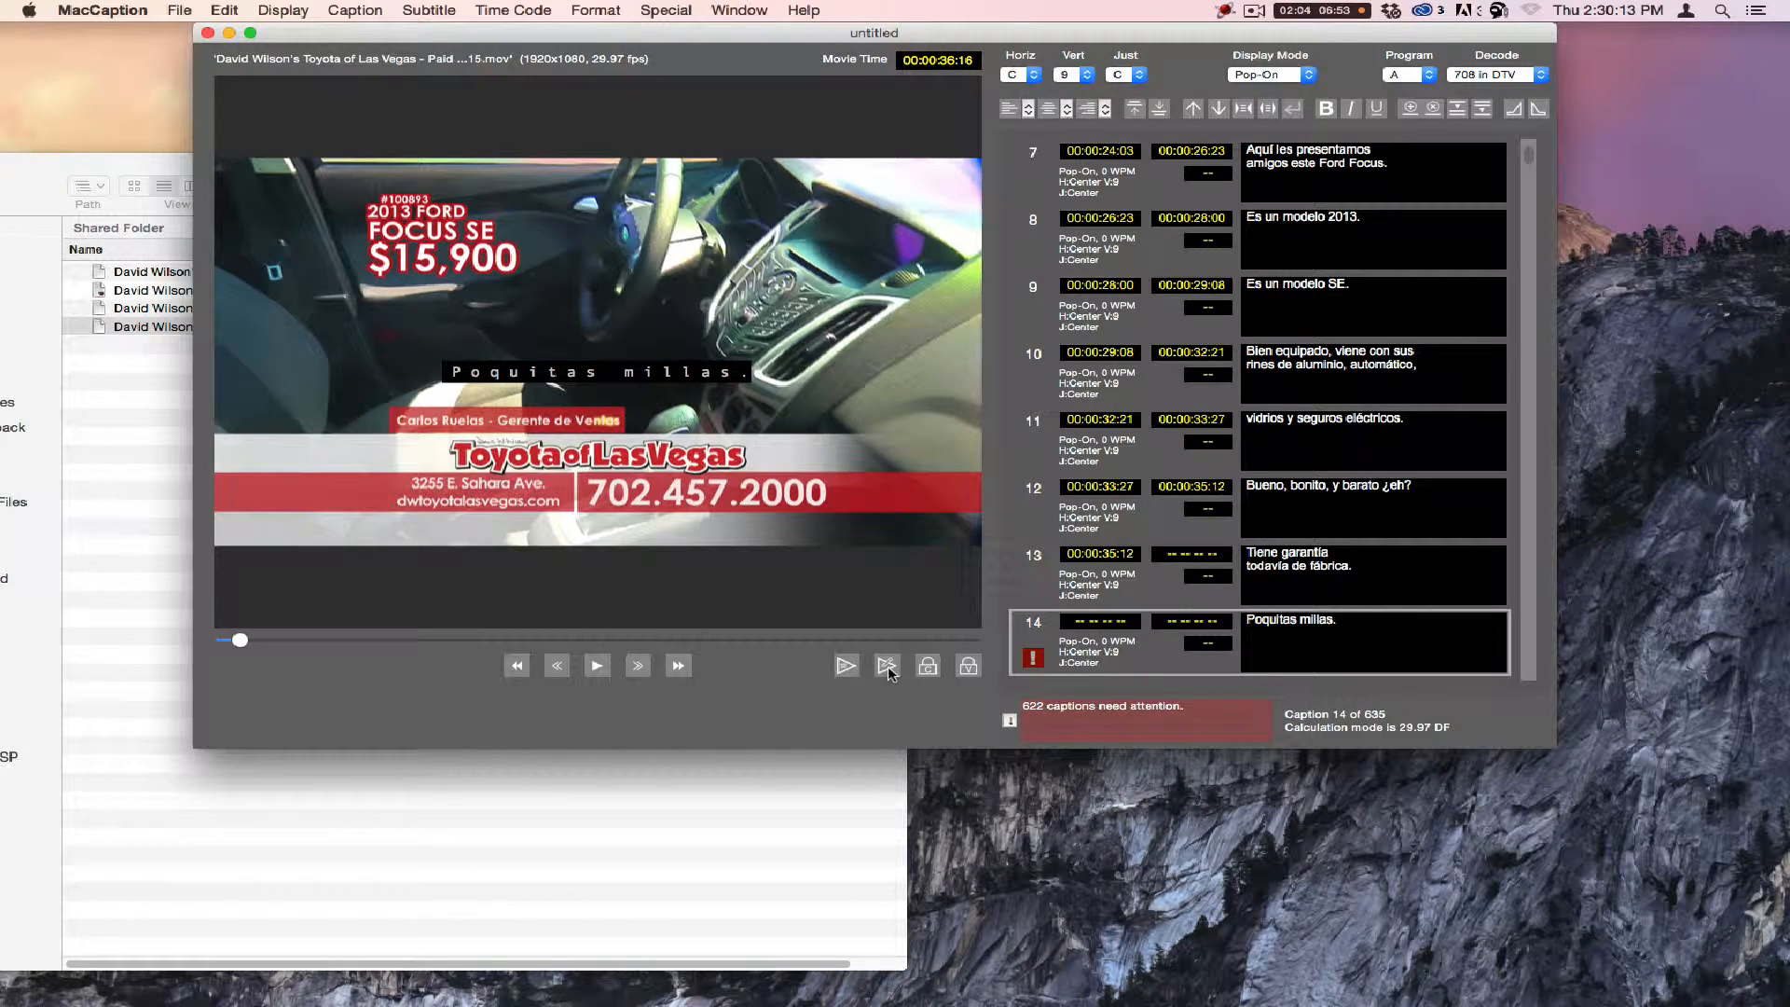
left_click(1254, 11)
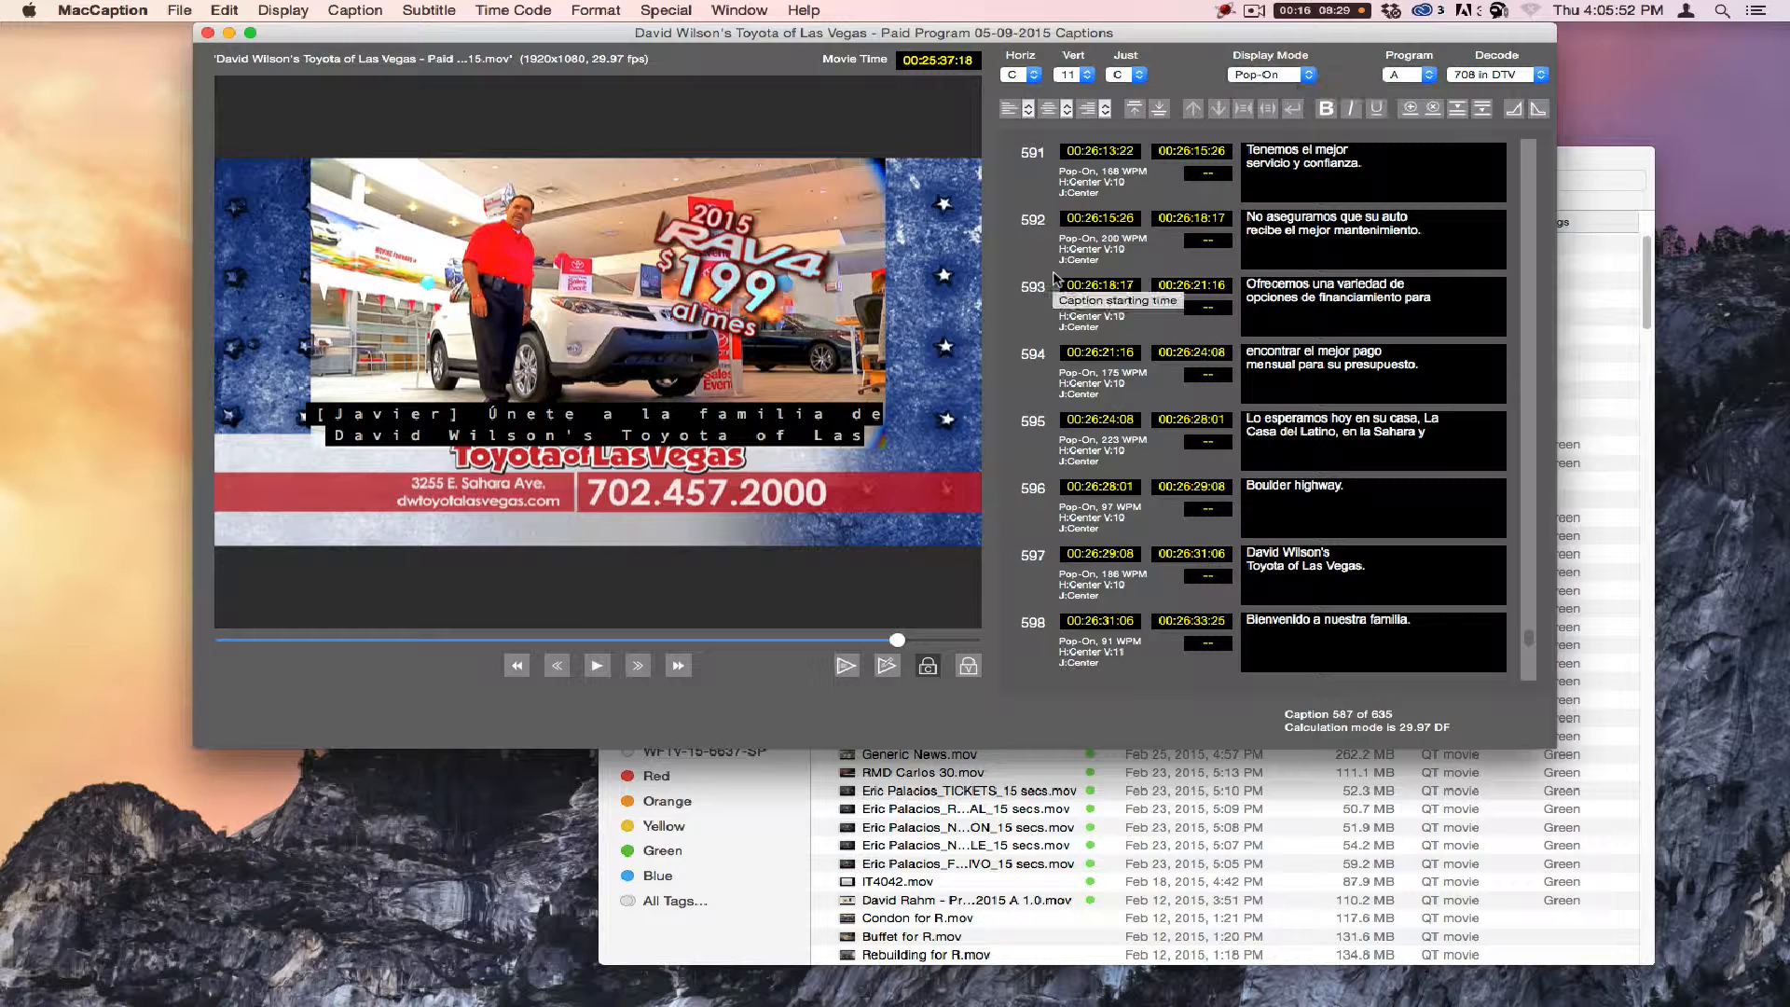
Step: Start an export that embeds the closed captions into media in Sony Material eXchange Format (.mxf)
left_click(835, 32)
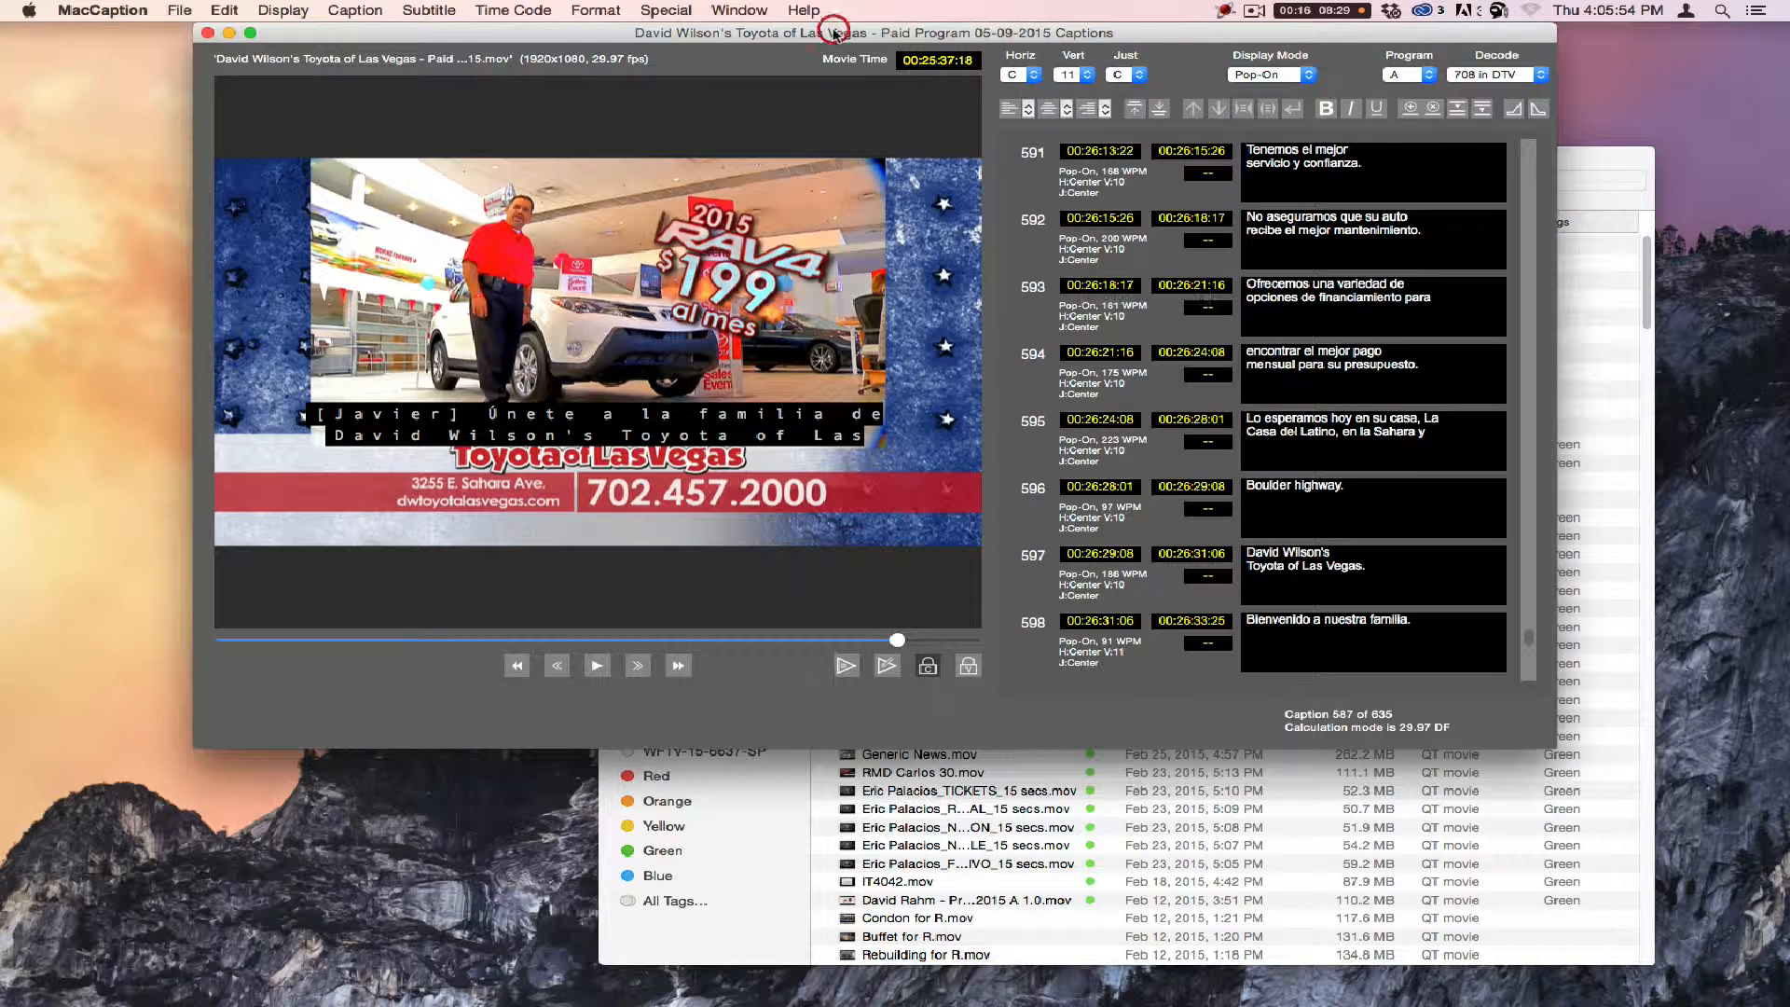
left_click(179, 9)
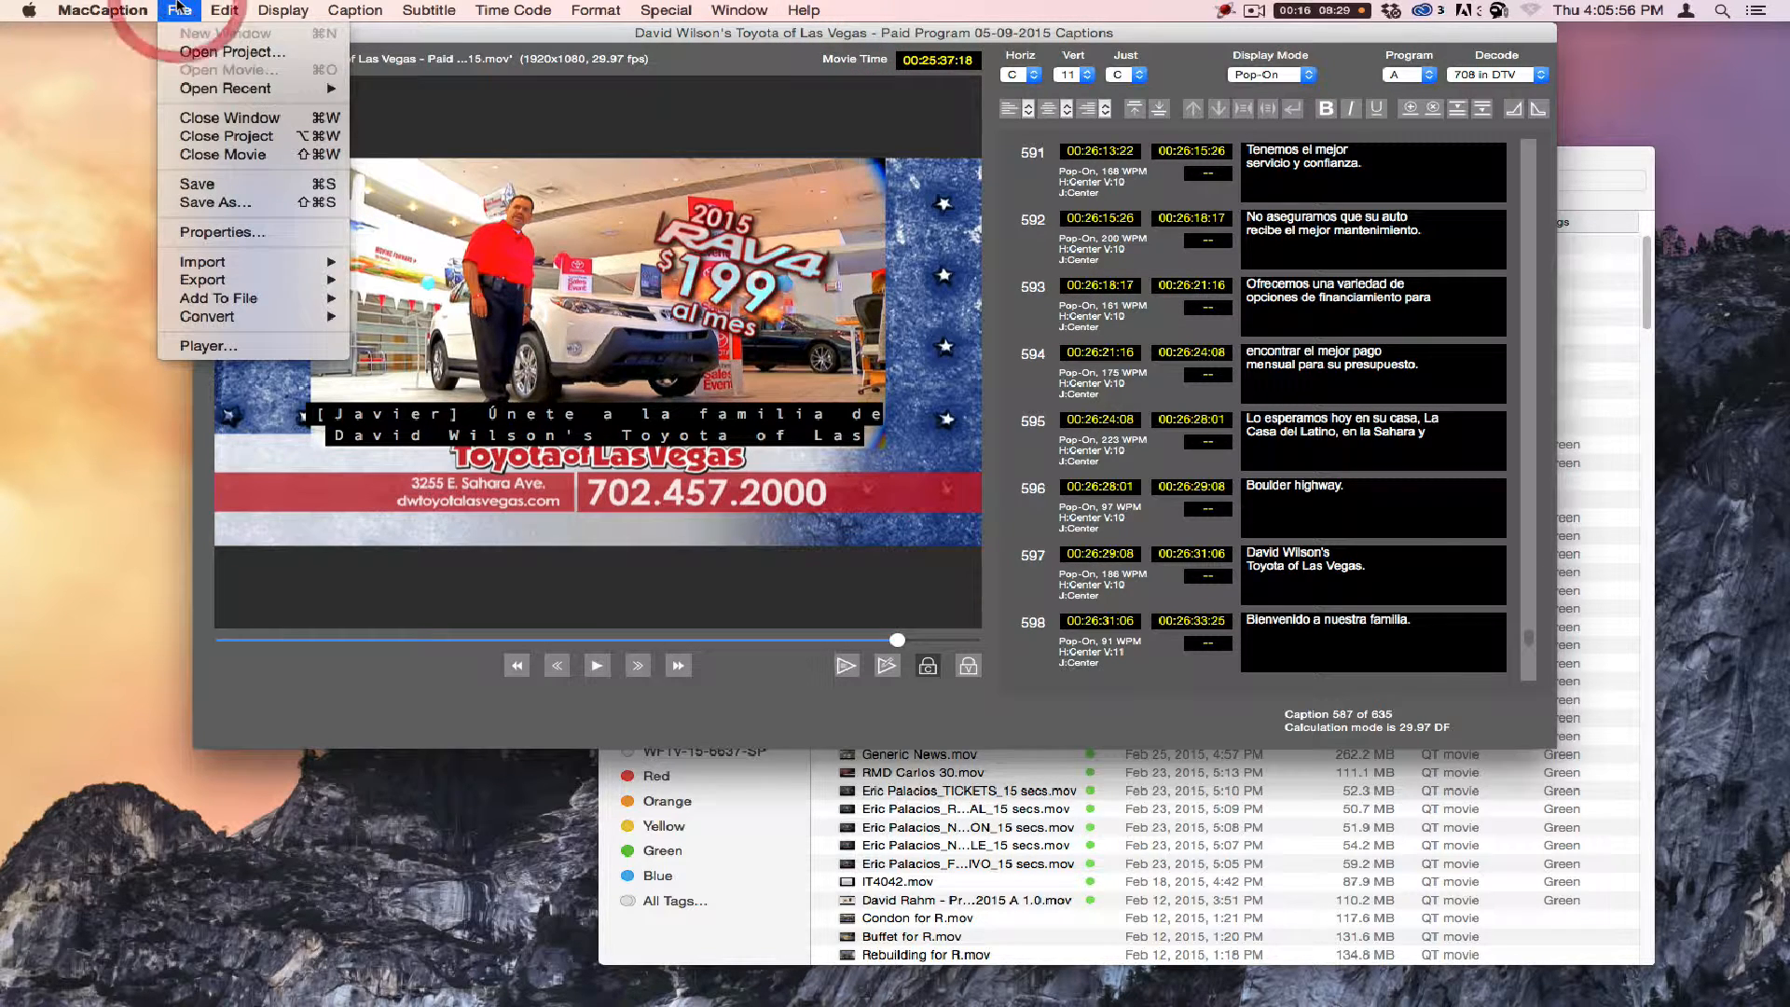
mouse_move(242, 284)
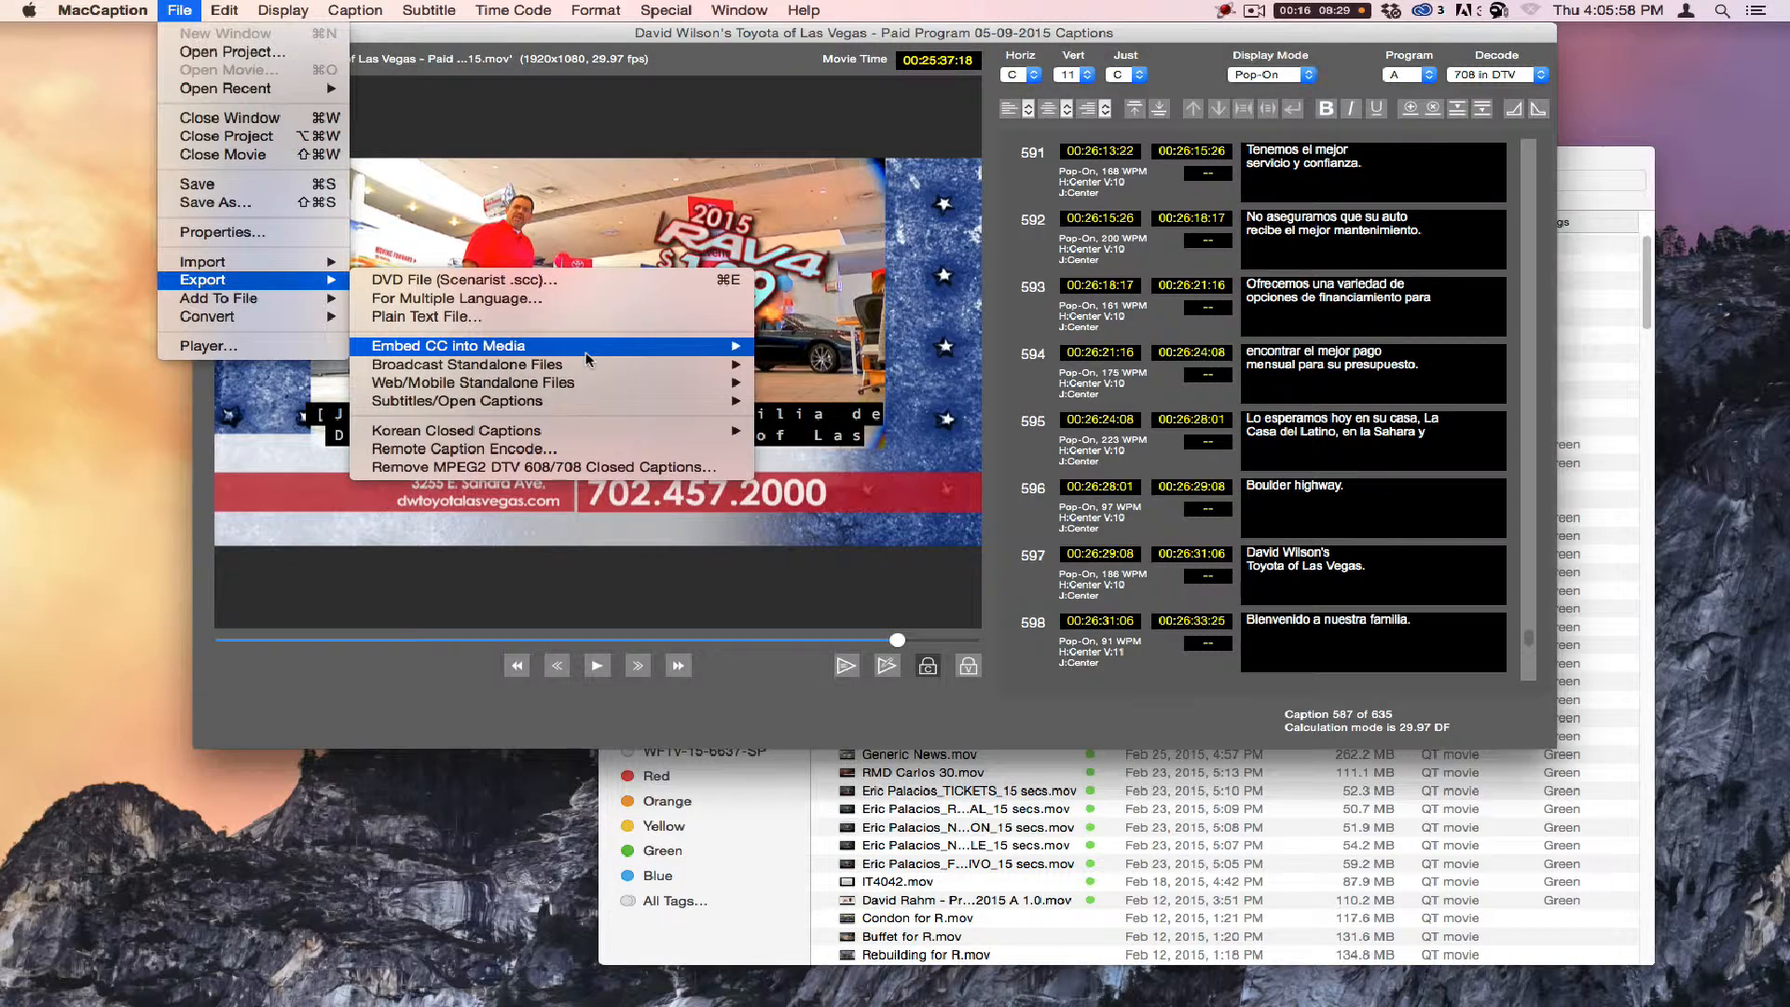
mouse_move(587, 357)
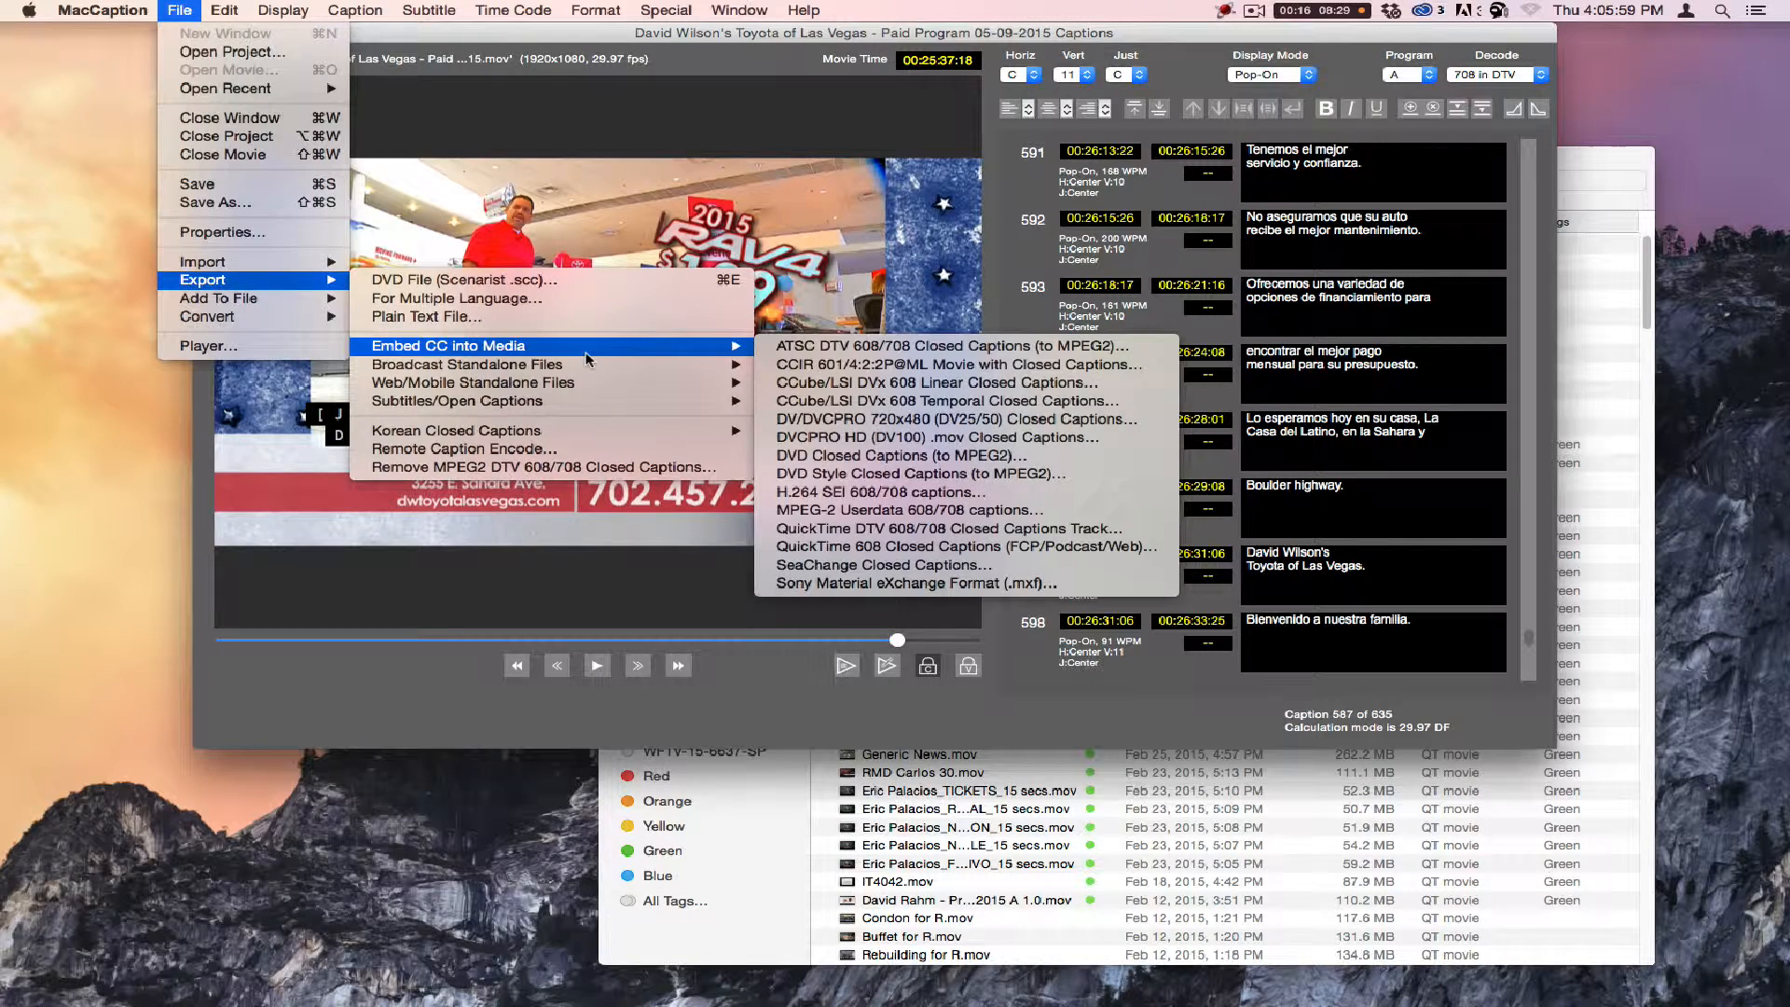
left_click(876, 585)
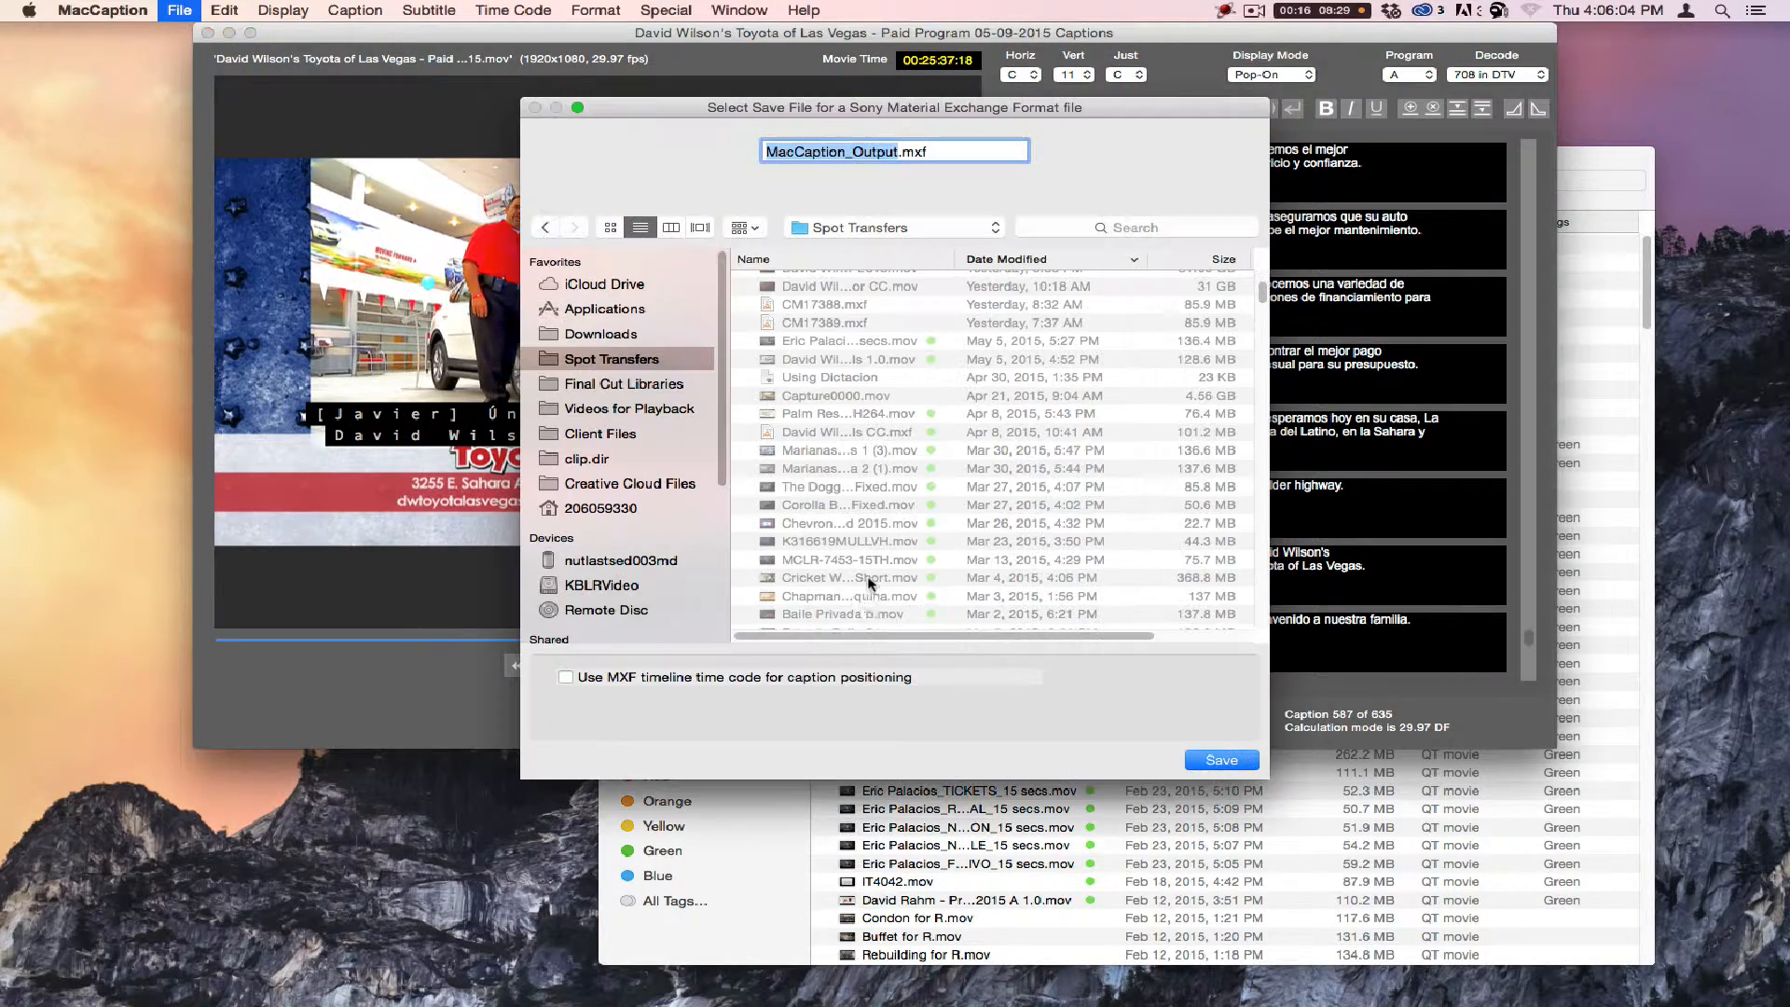
Step: Save the MXF output in Spot Transfers as "David Wilson's Toyota of Las Vegas - Paid Program 05-09-2015 CC.mxf", basing the name on the existing file
scroll(851, 311, "up", 4)
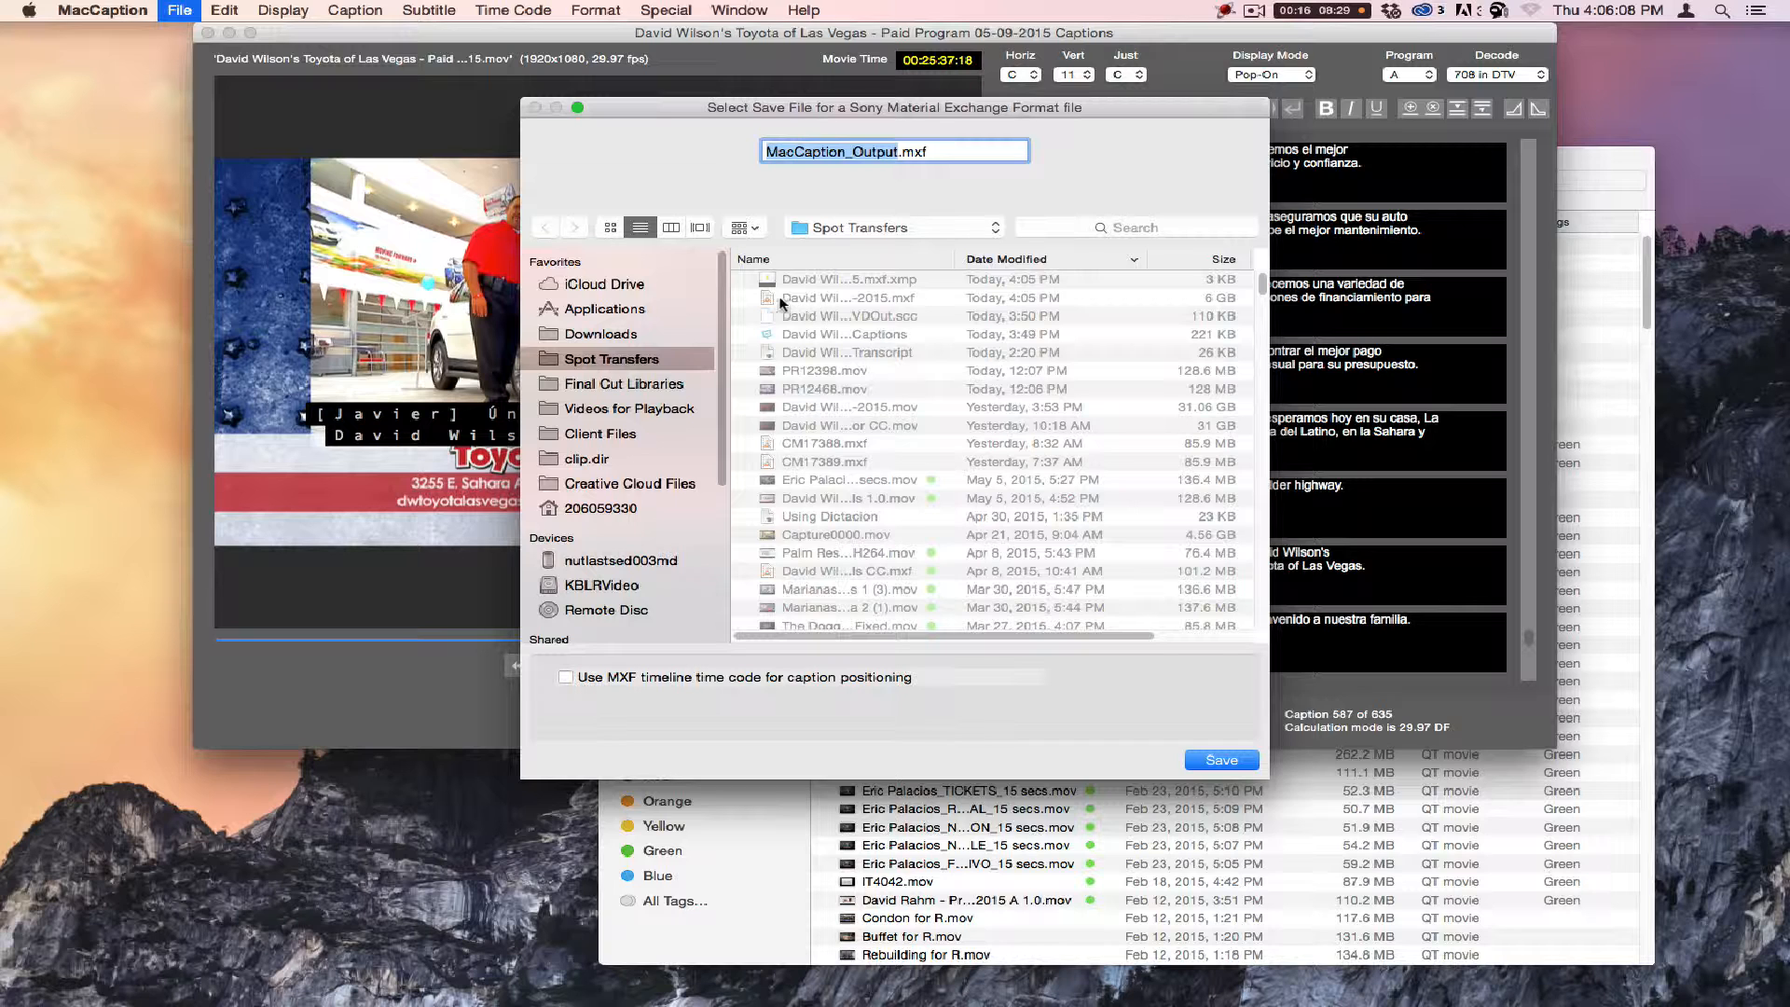
left_click(879, 303)
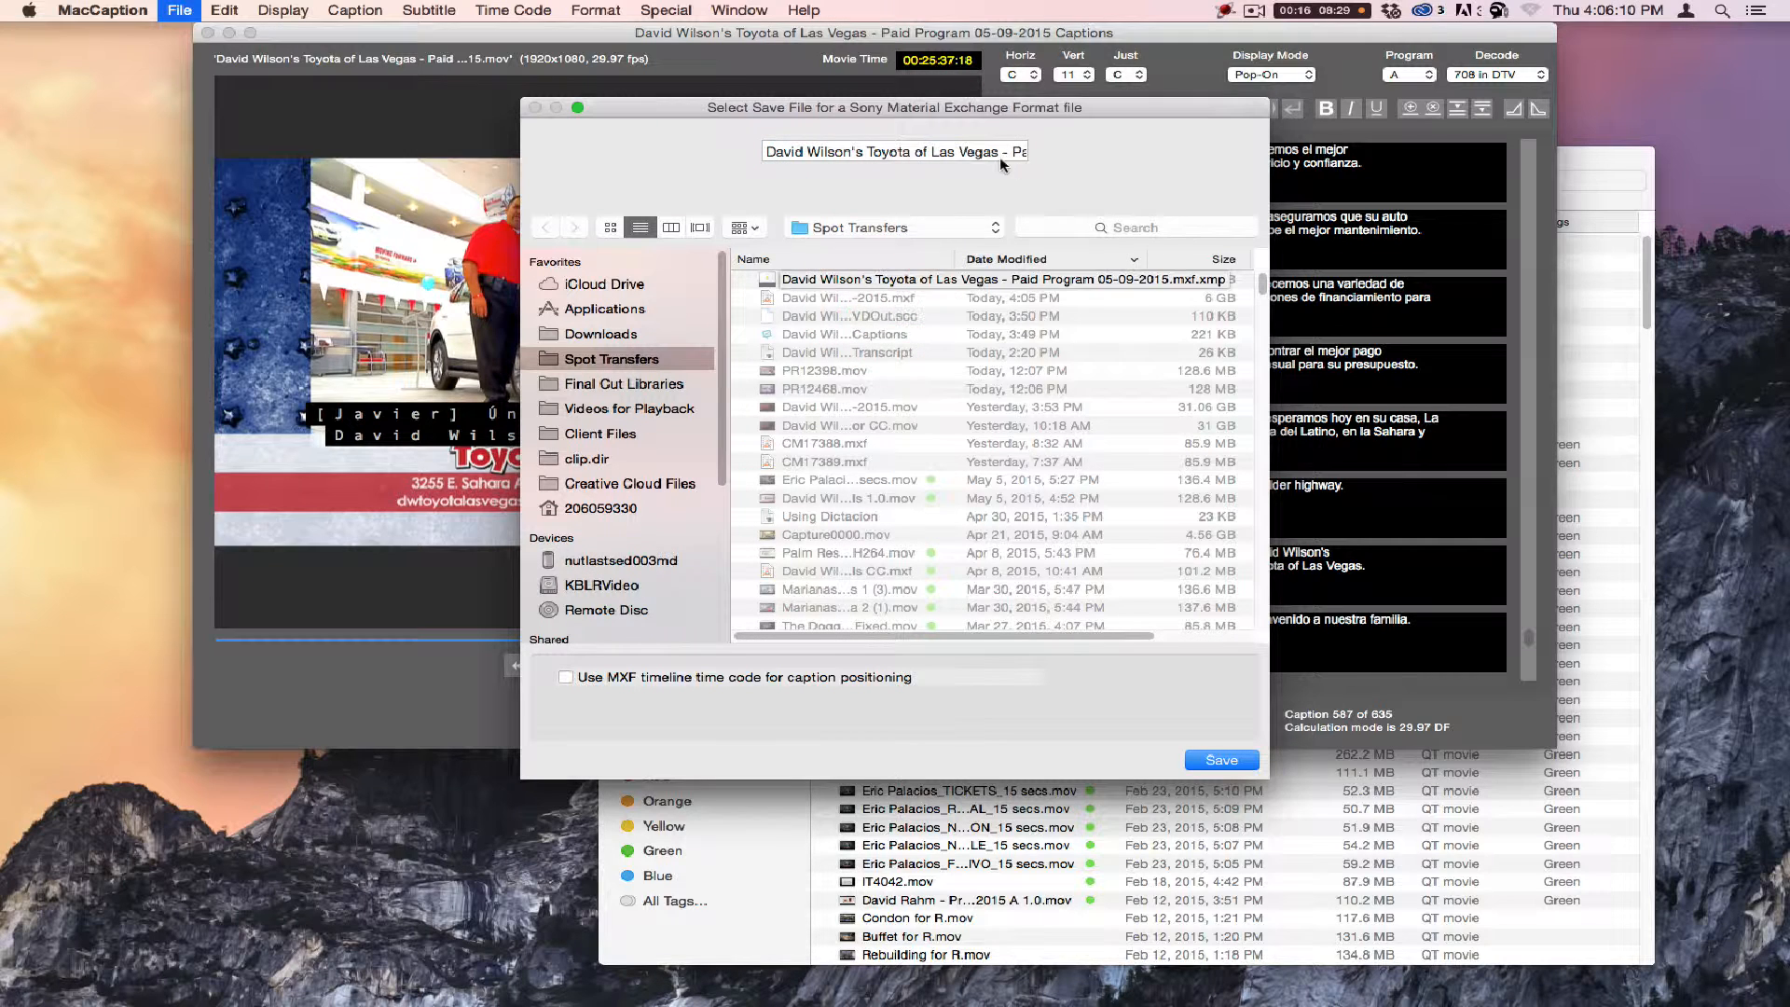
left_click_drag(924, 152, 1155, 152)
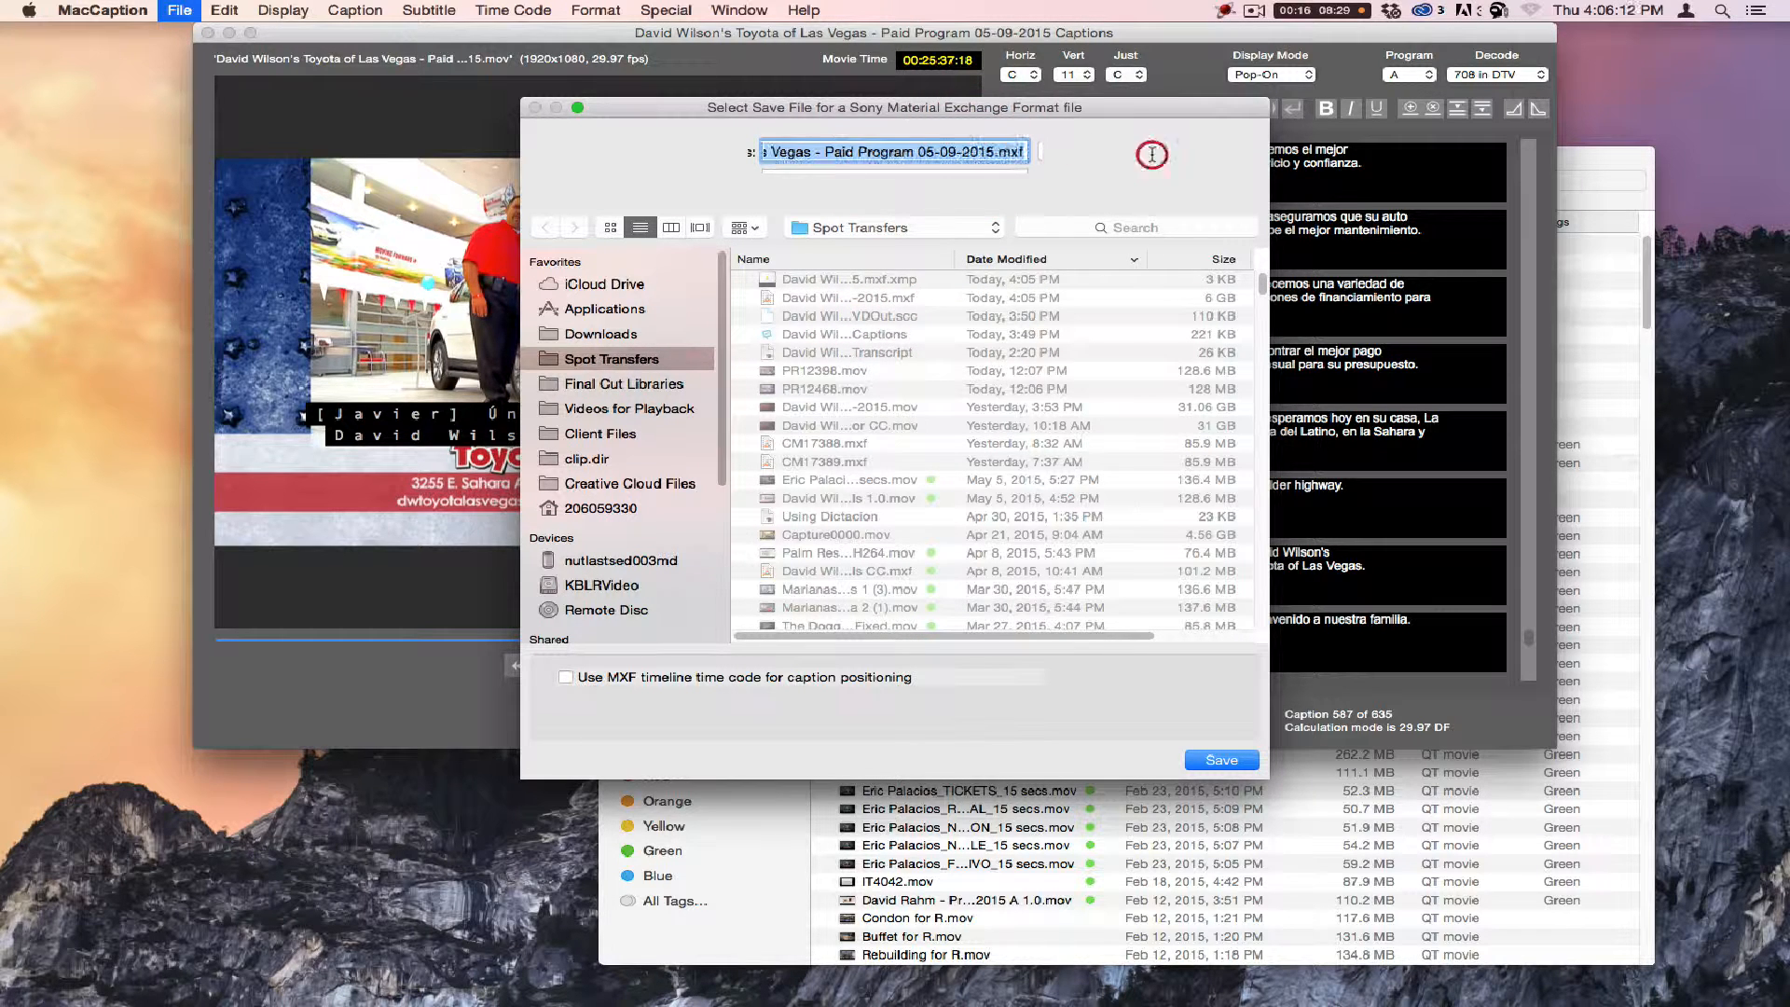
left_click(994, 151)
type("CC")
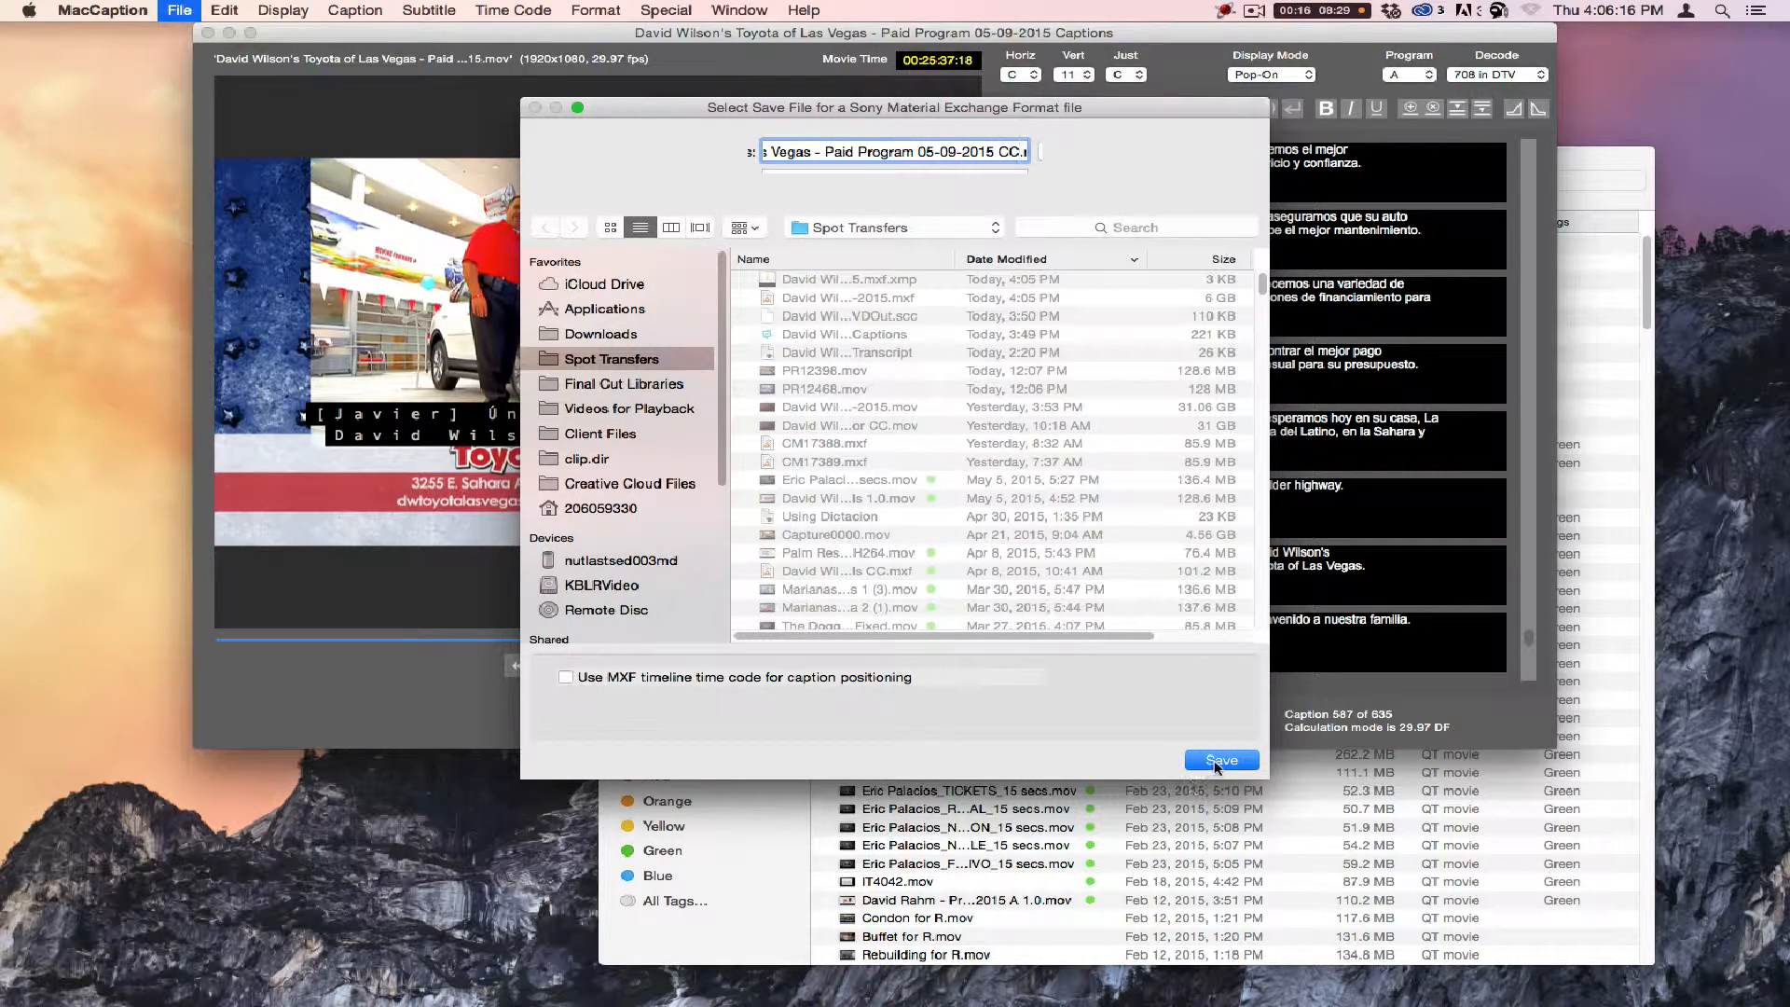
left_click(1221, 761)
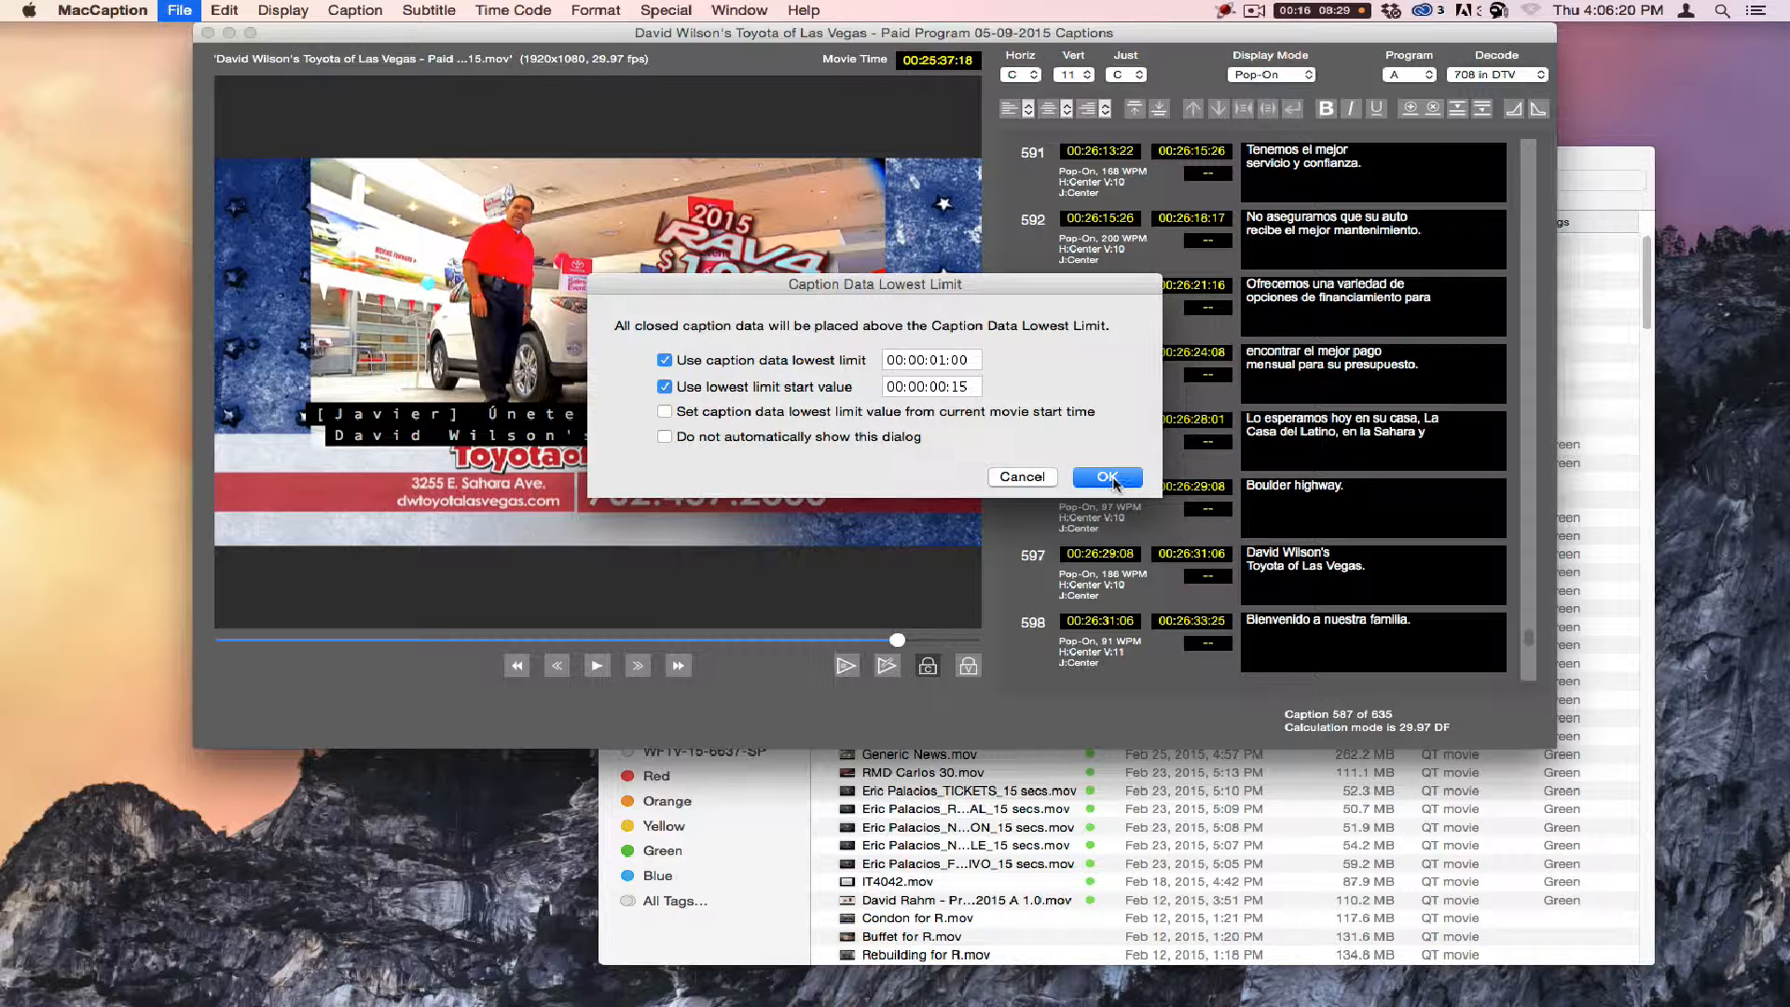
Step: Accept the caption data lowest limit of 00:00:01:00 with start value 00:00:00:15, and choose the 05-09-2015 MXF in Spot Transfers as the input file
left_click(1108, 477)
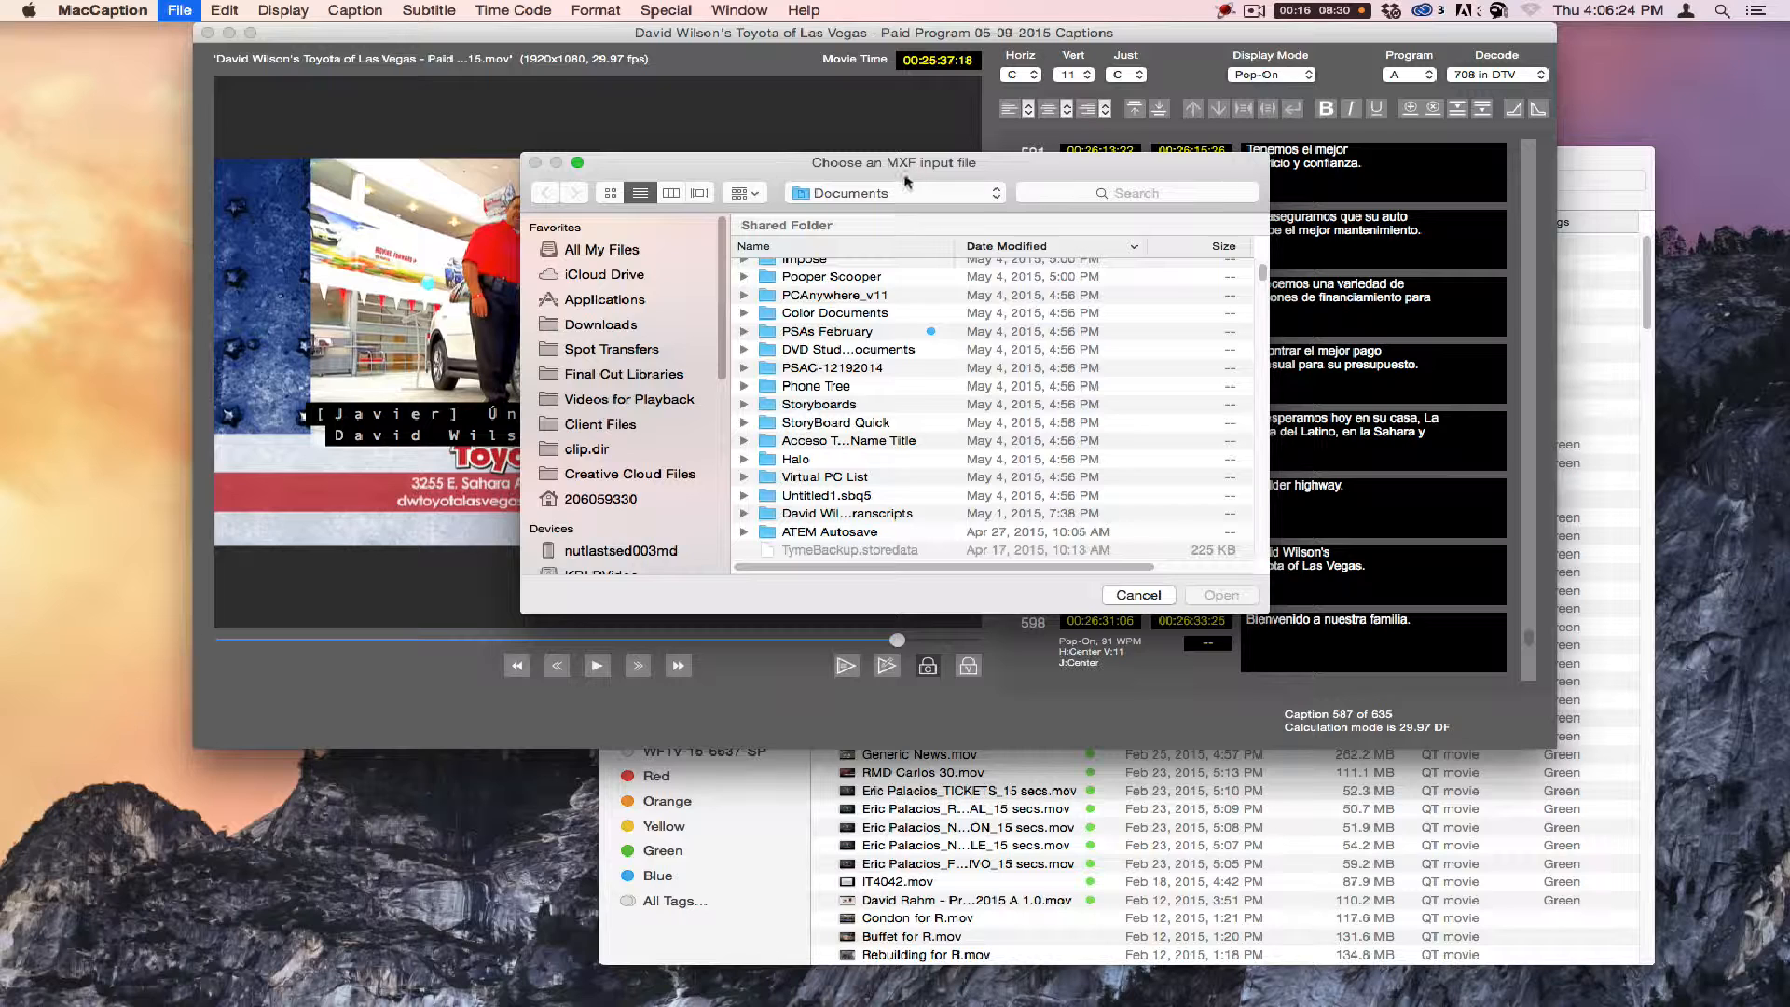
left_click(622, 354)
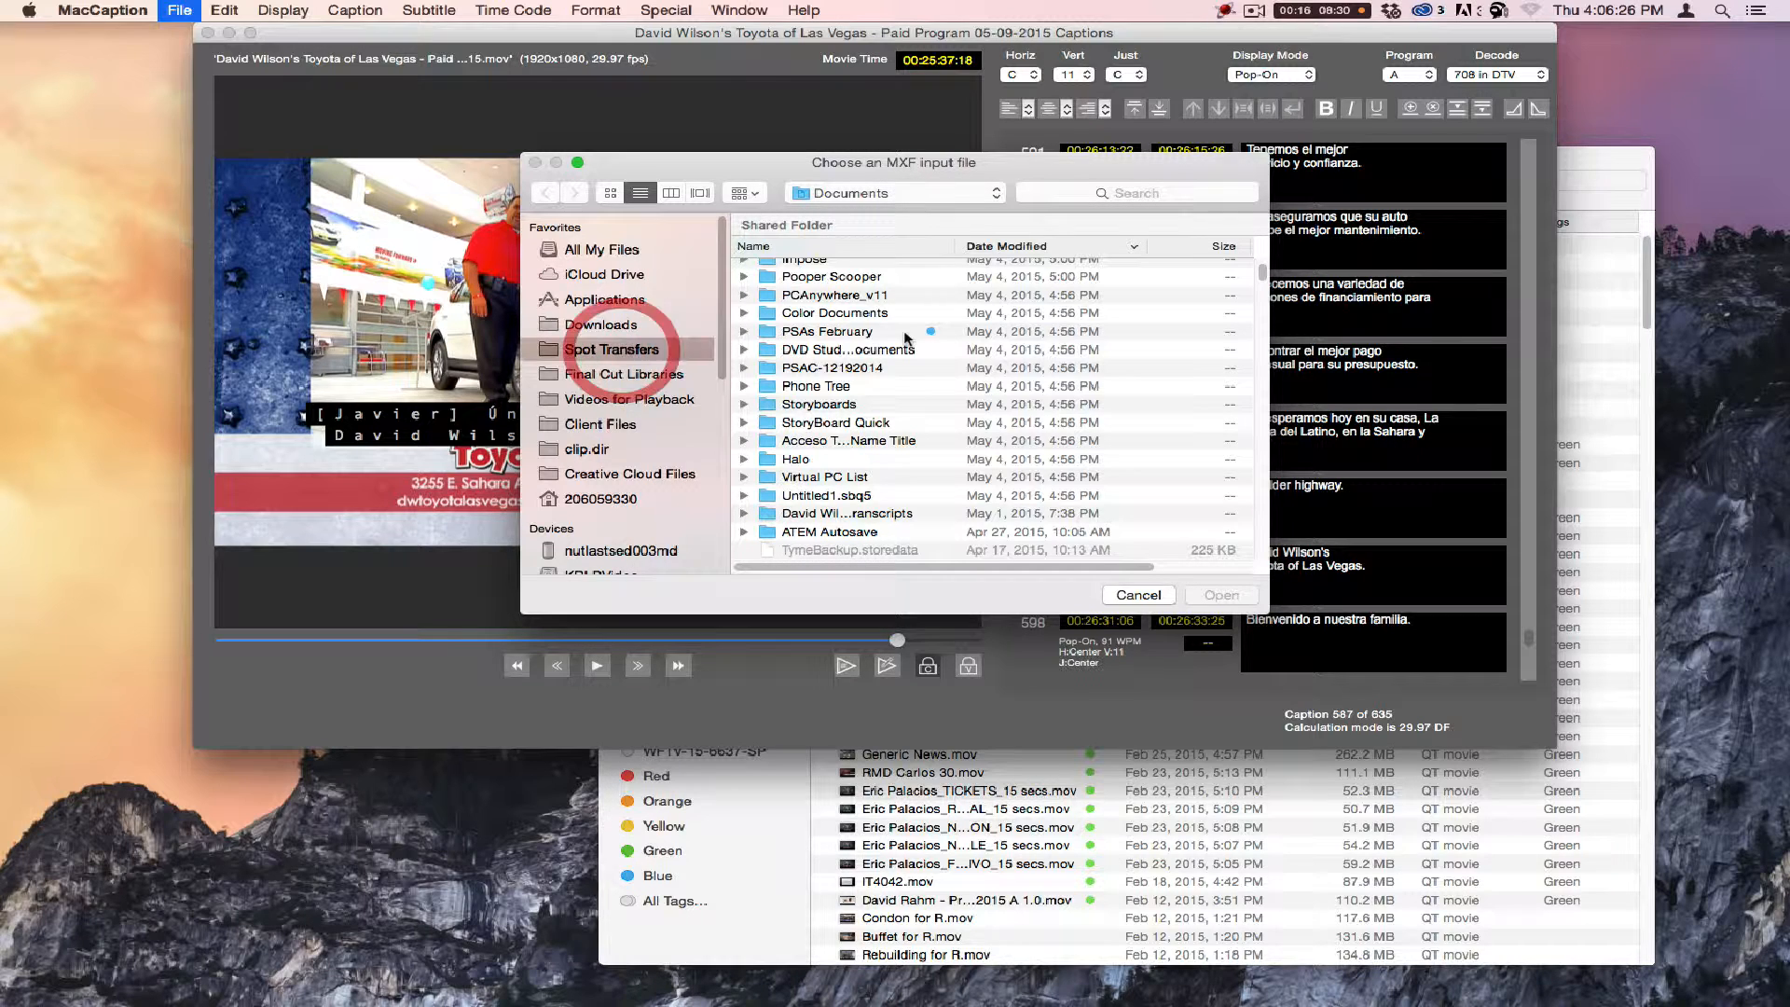
scroll(876, 340, "up", 3)
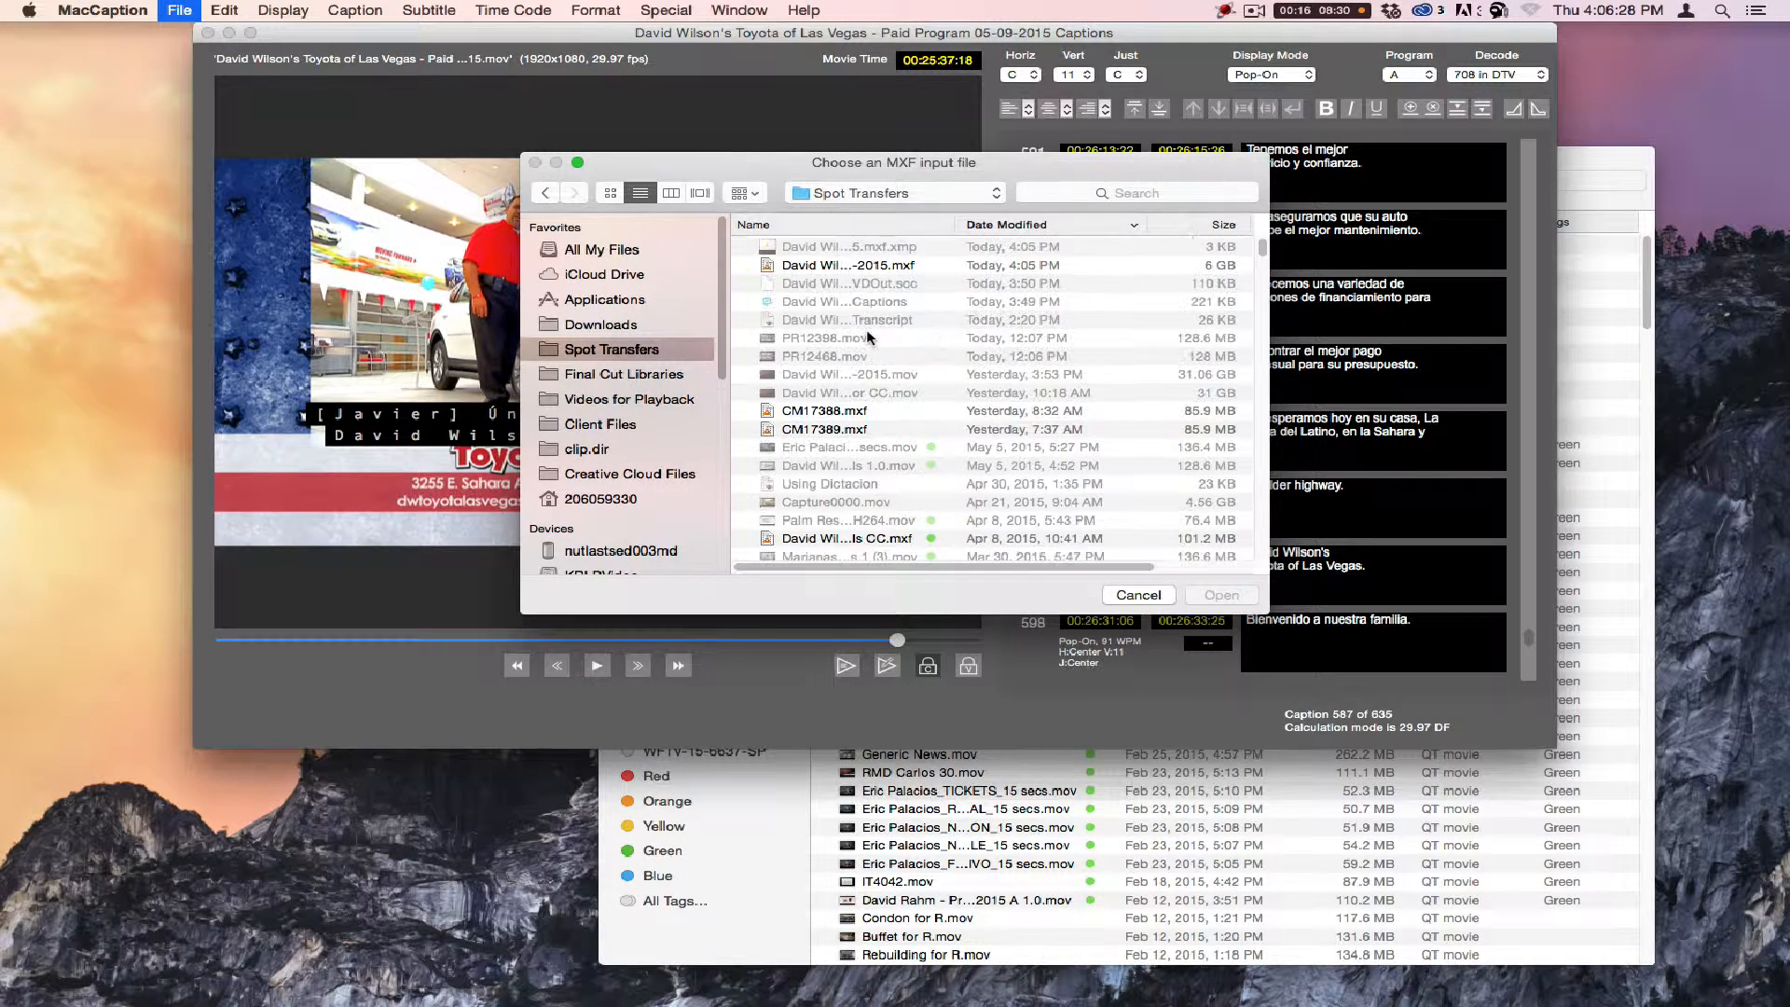
left_click(817, 267)
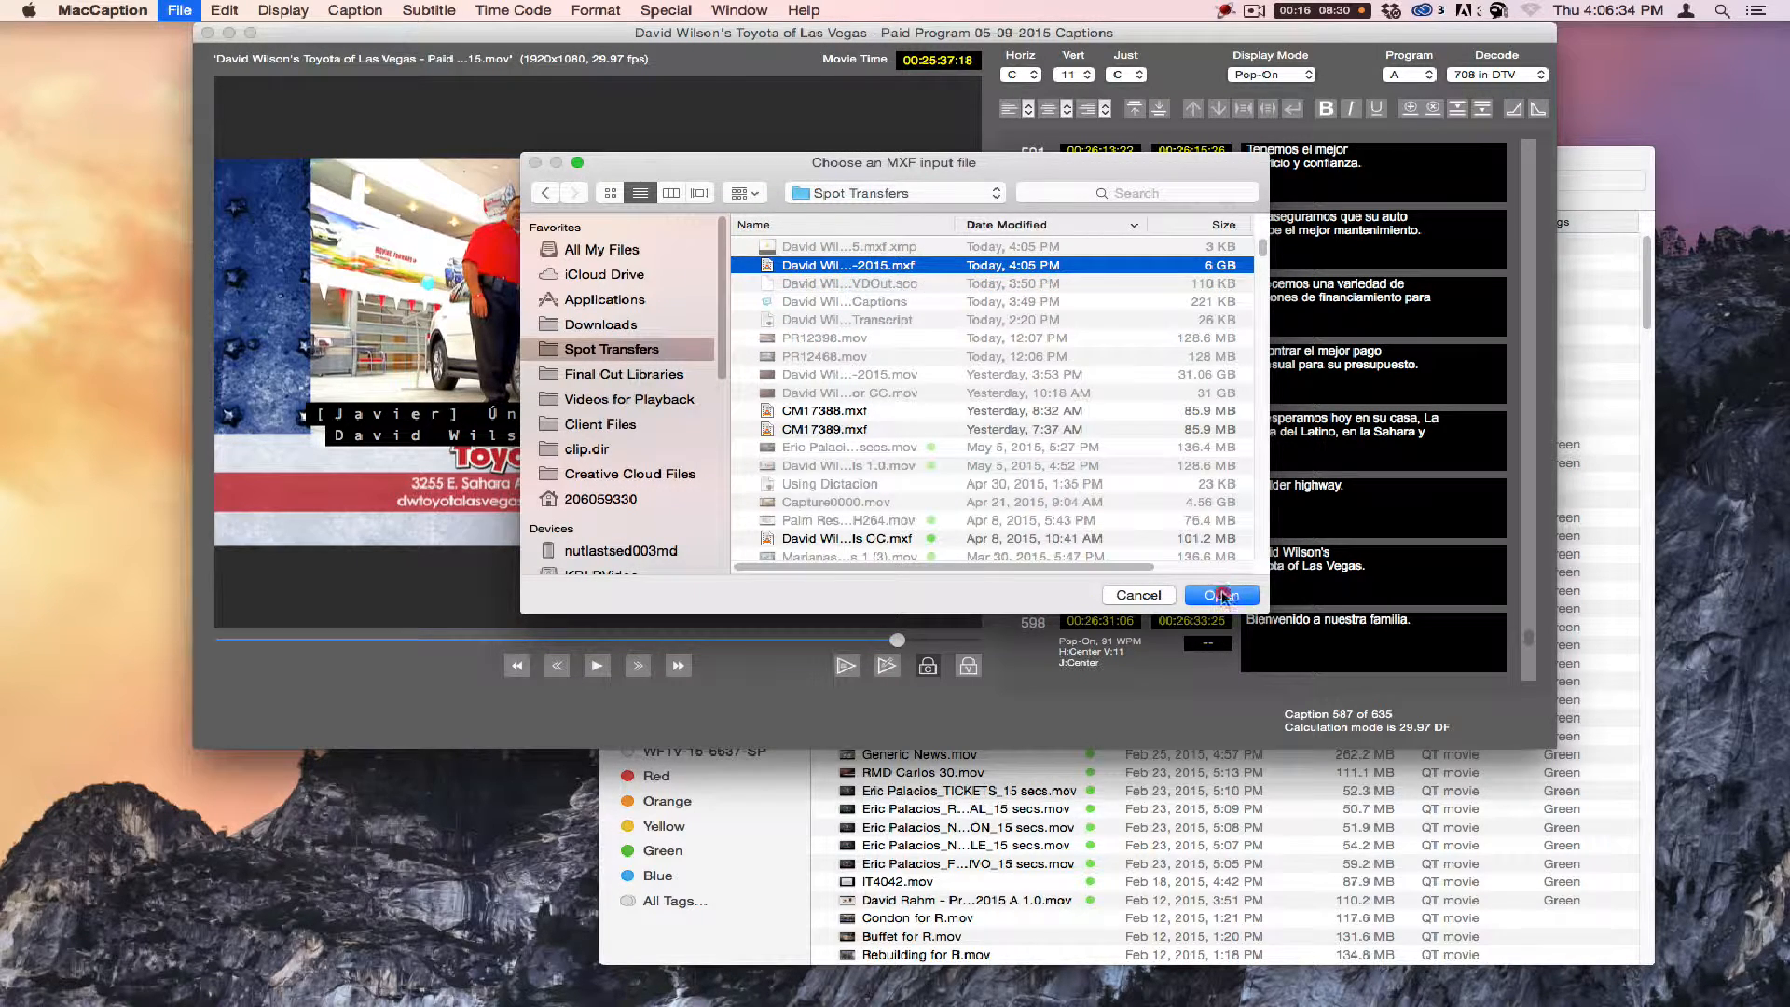
left_click(1221, 595)
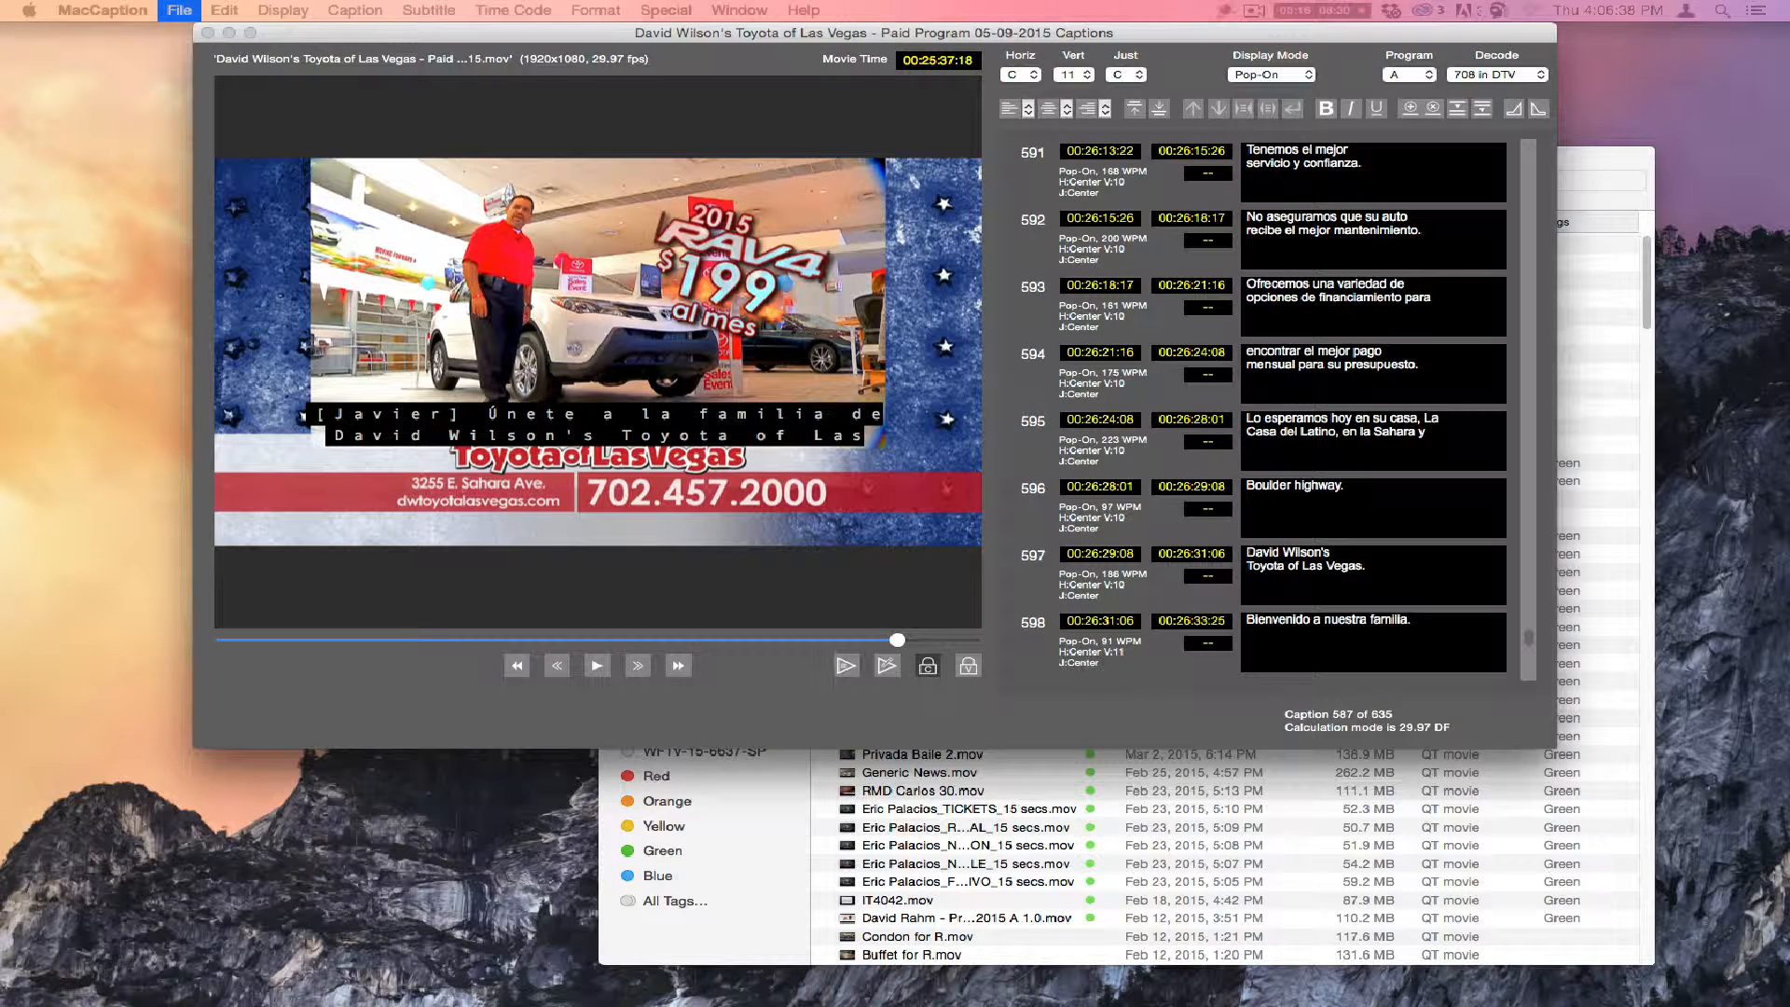
left_click(207, 380)
left_click(1255, 12)
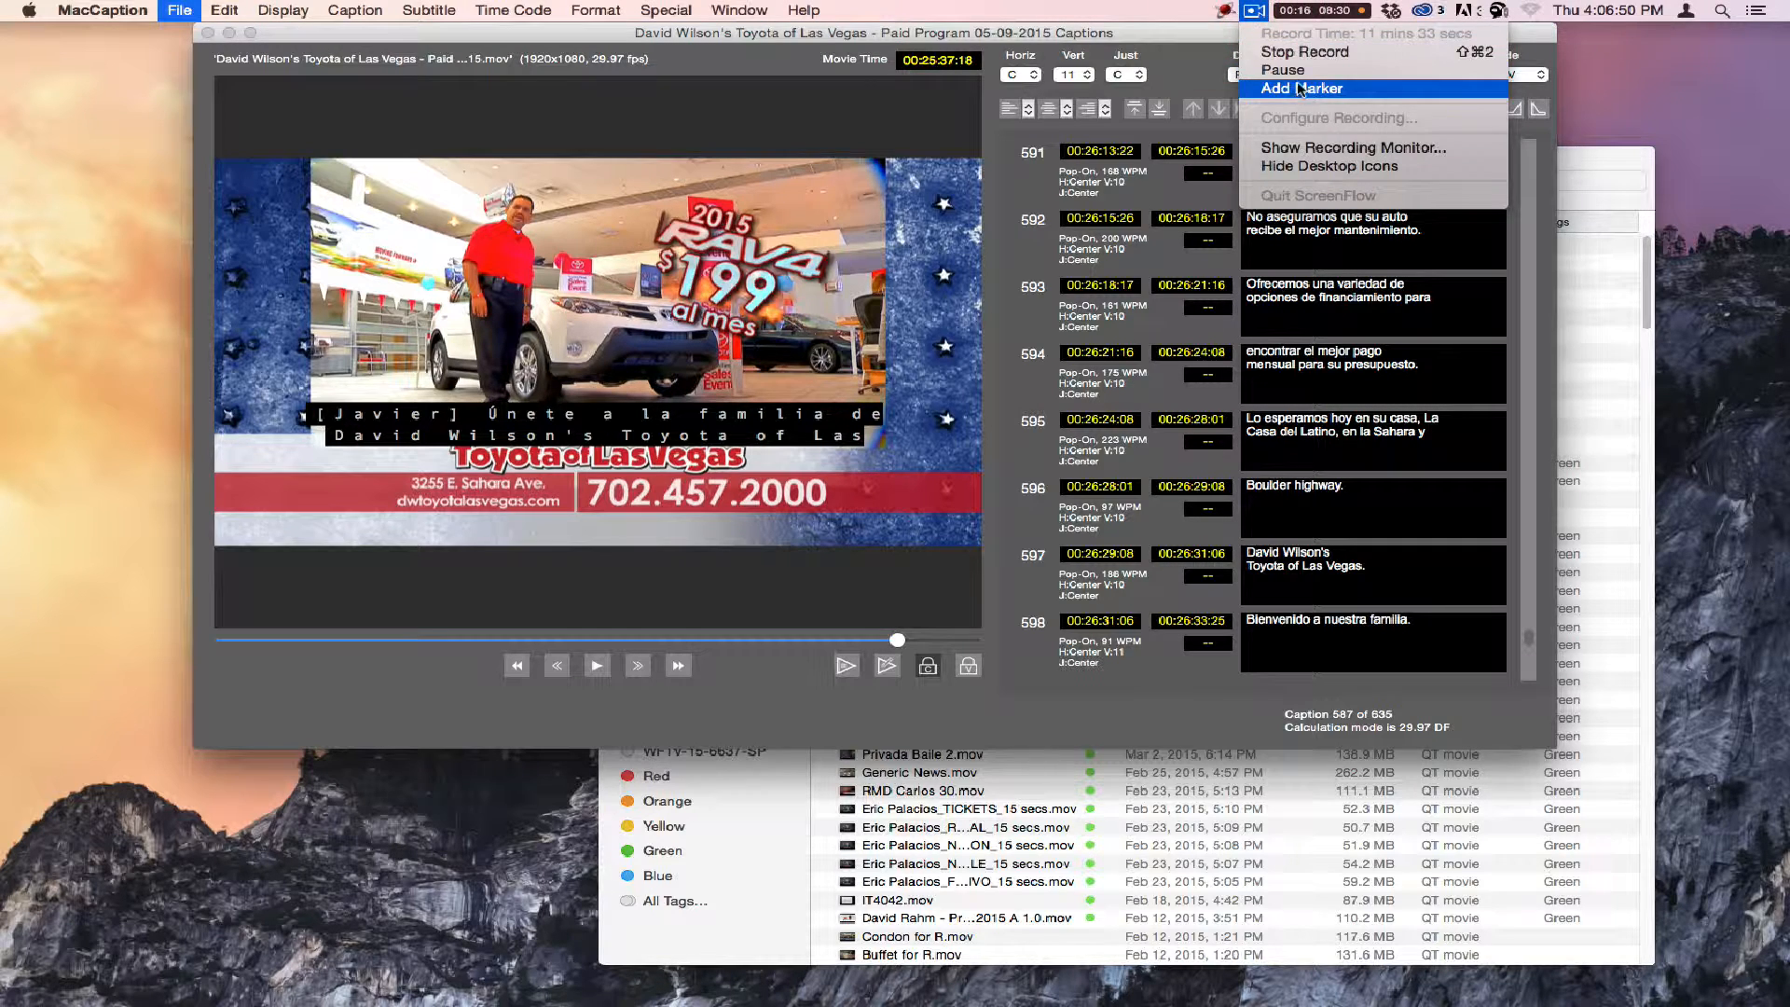
left_click(1301, 75)
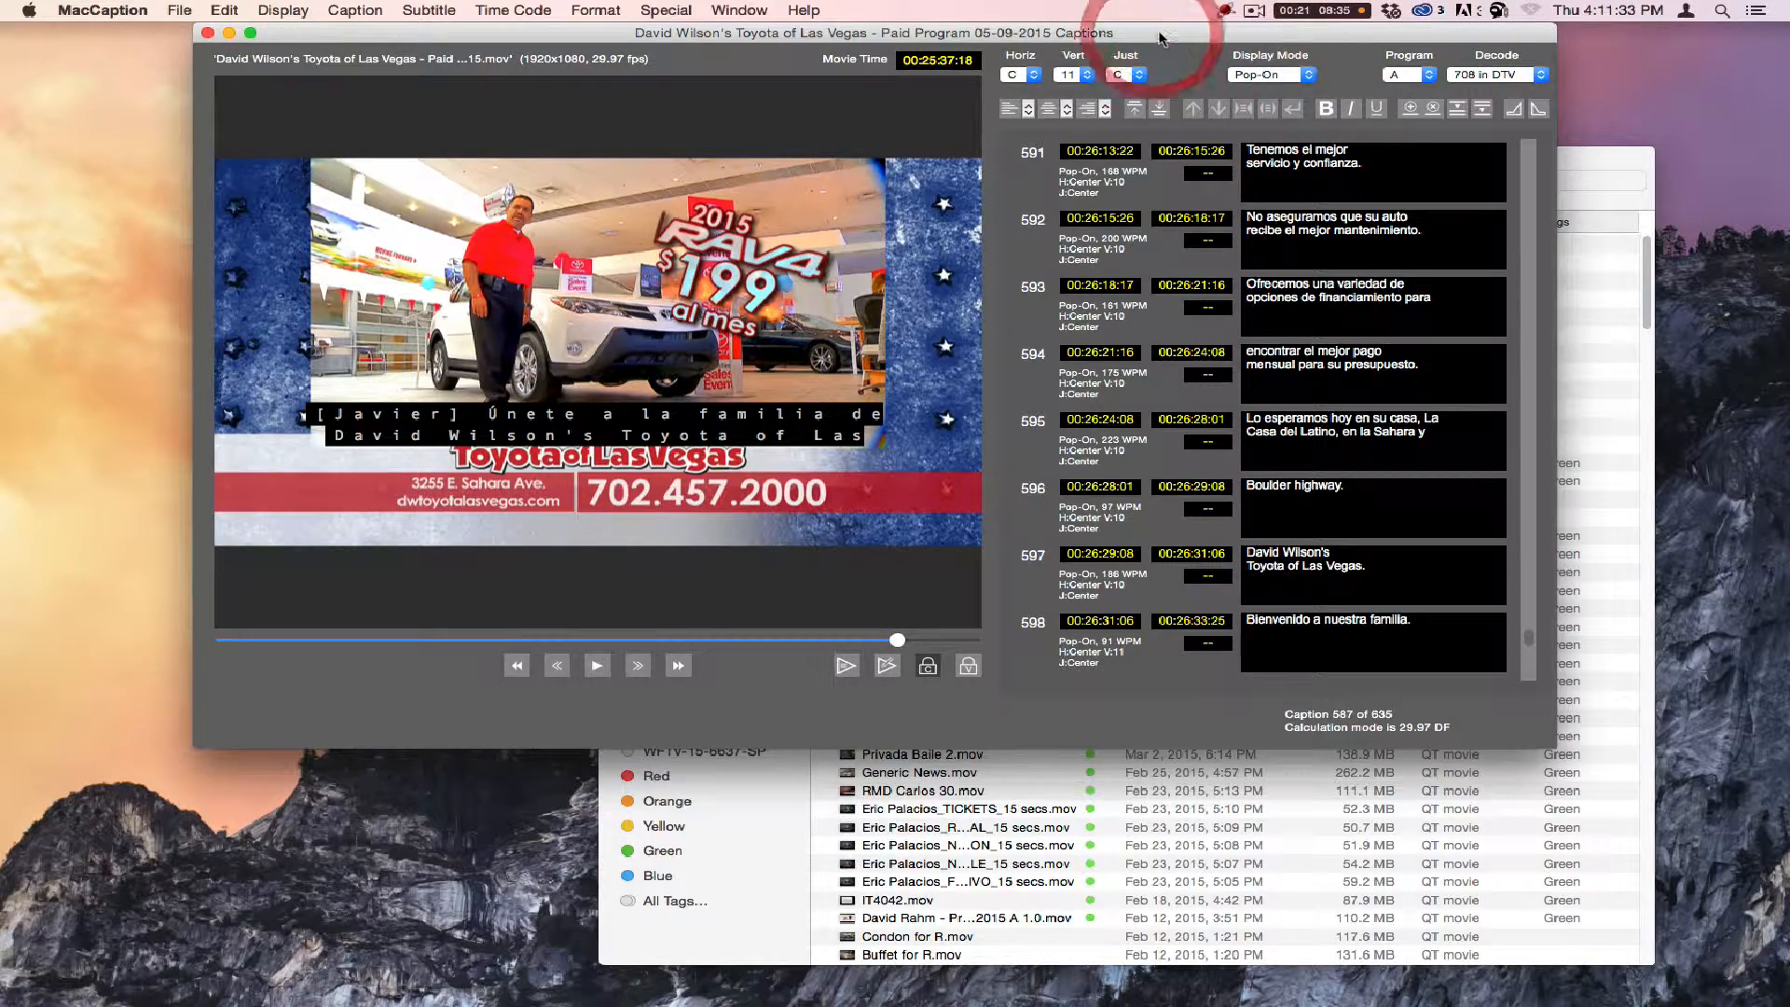
Step: Check the Spot Transfers folder in Finder for the exported CC MXF file, and return to the MacCaption project
left_click_drag(1153, 38, 1172, 236)
left_click(1249, 175)
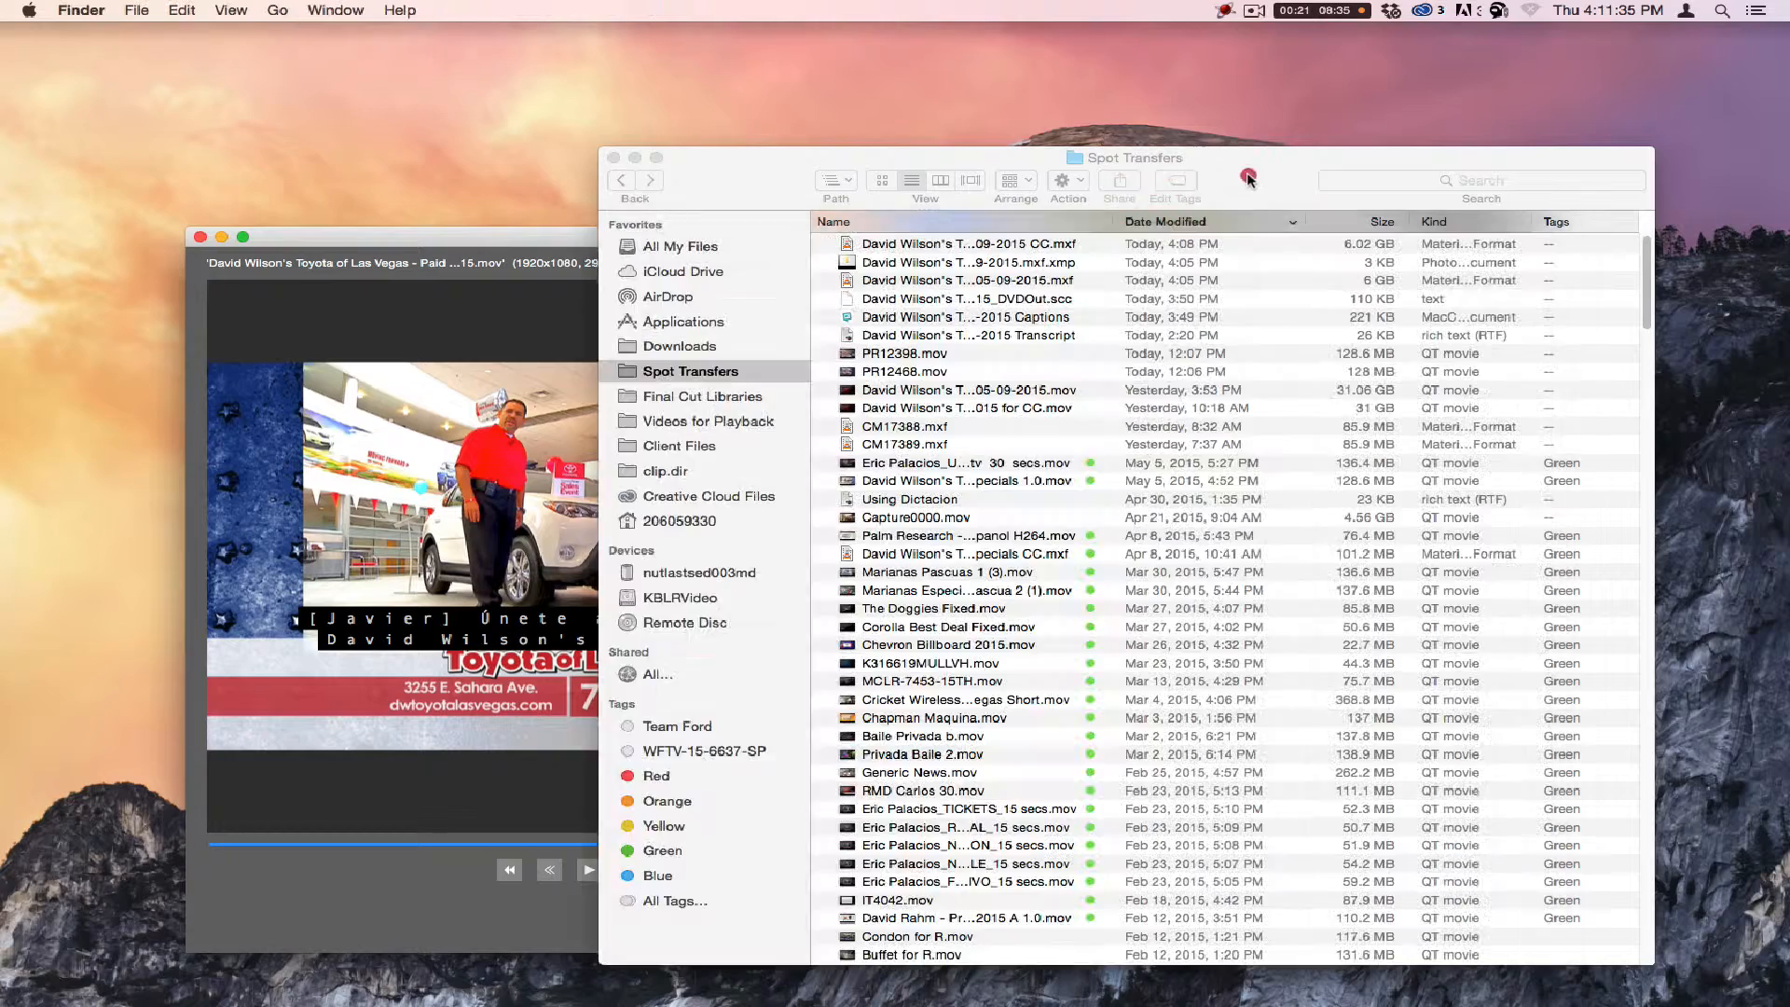
left_click(527, 231)
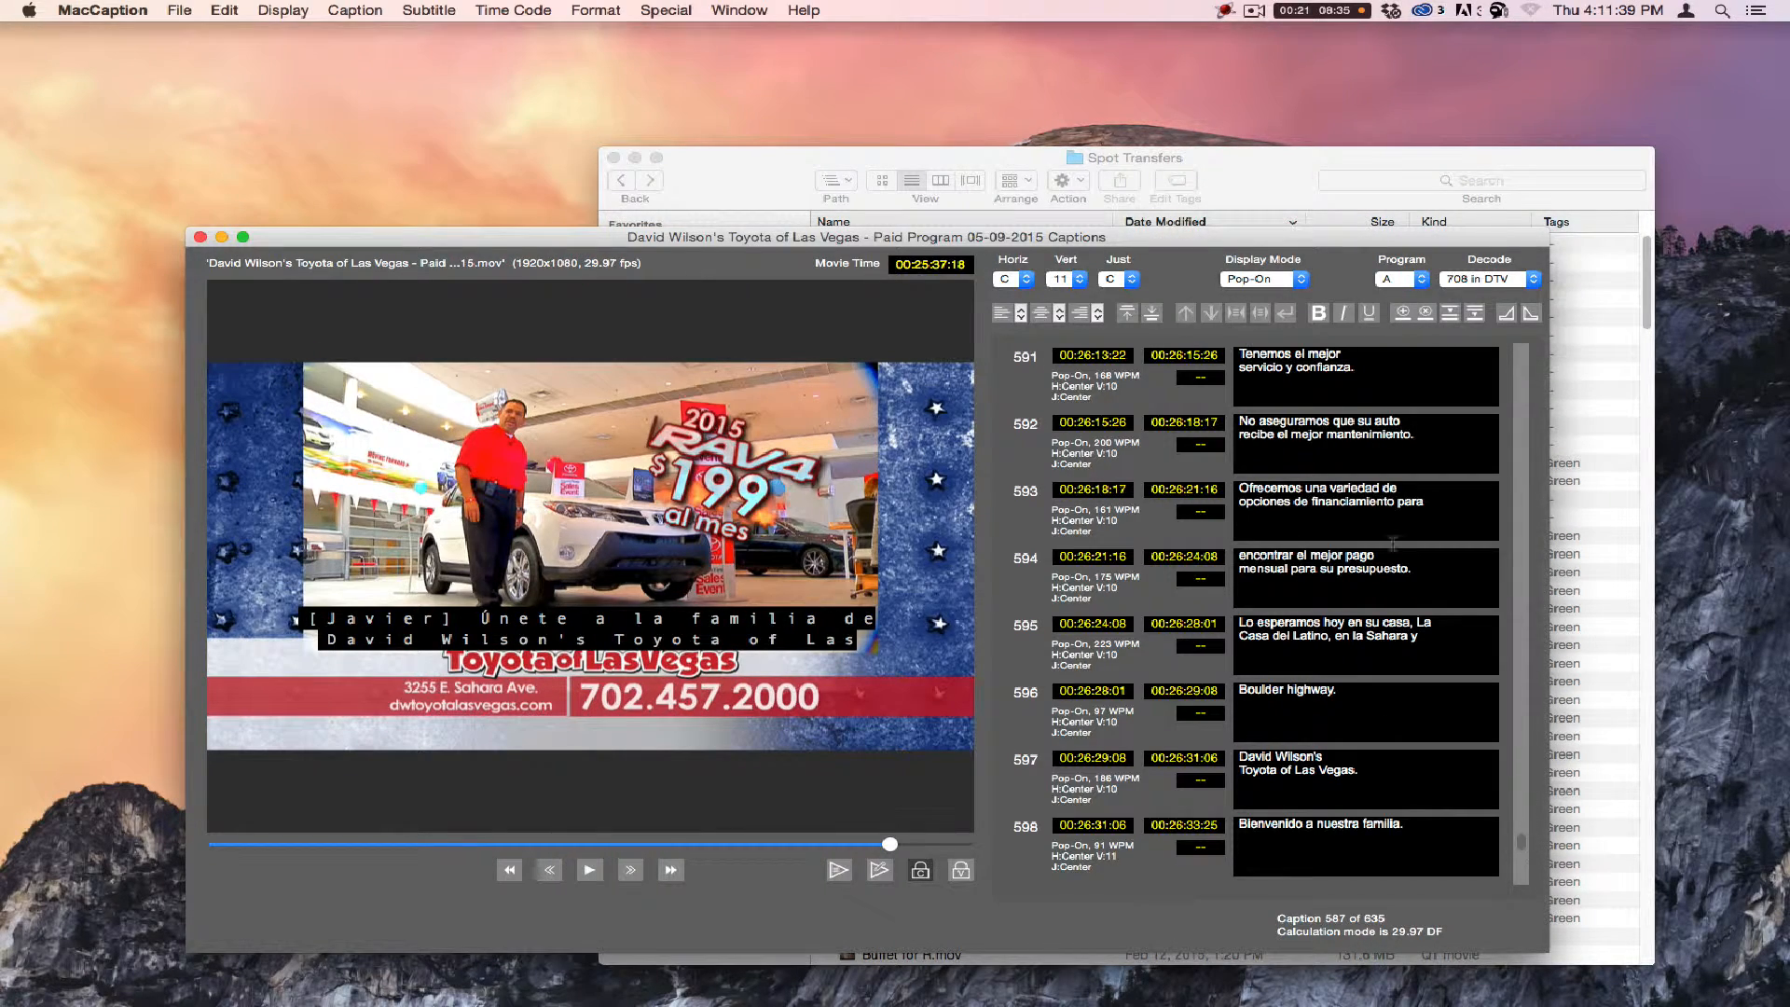
Step: Look through the timed caption list from the first caption, "[Música]", to about caption 64
left_click(1519, 849)
left_click_drag(1519, 845, 1530, 375)
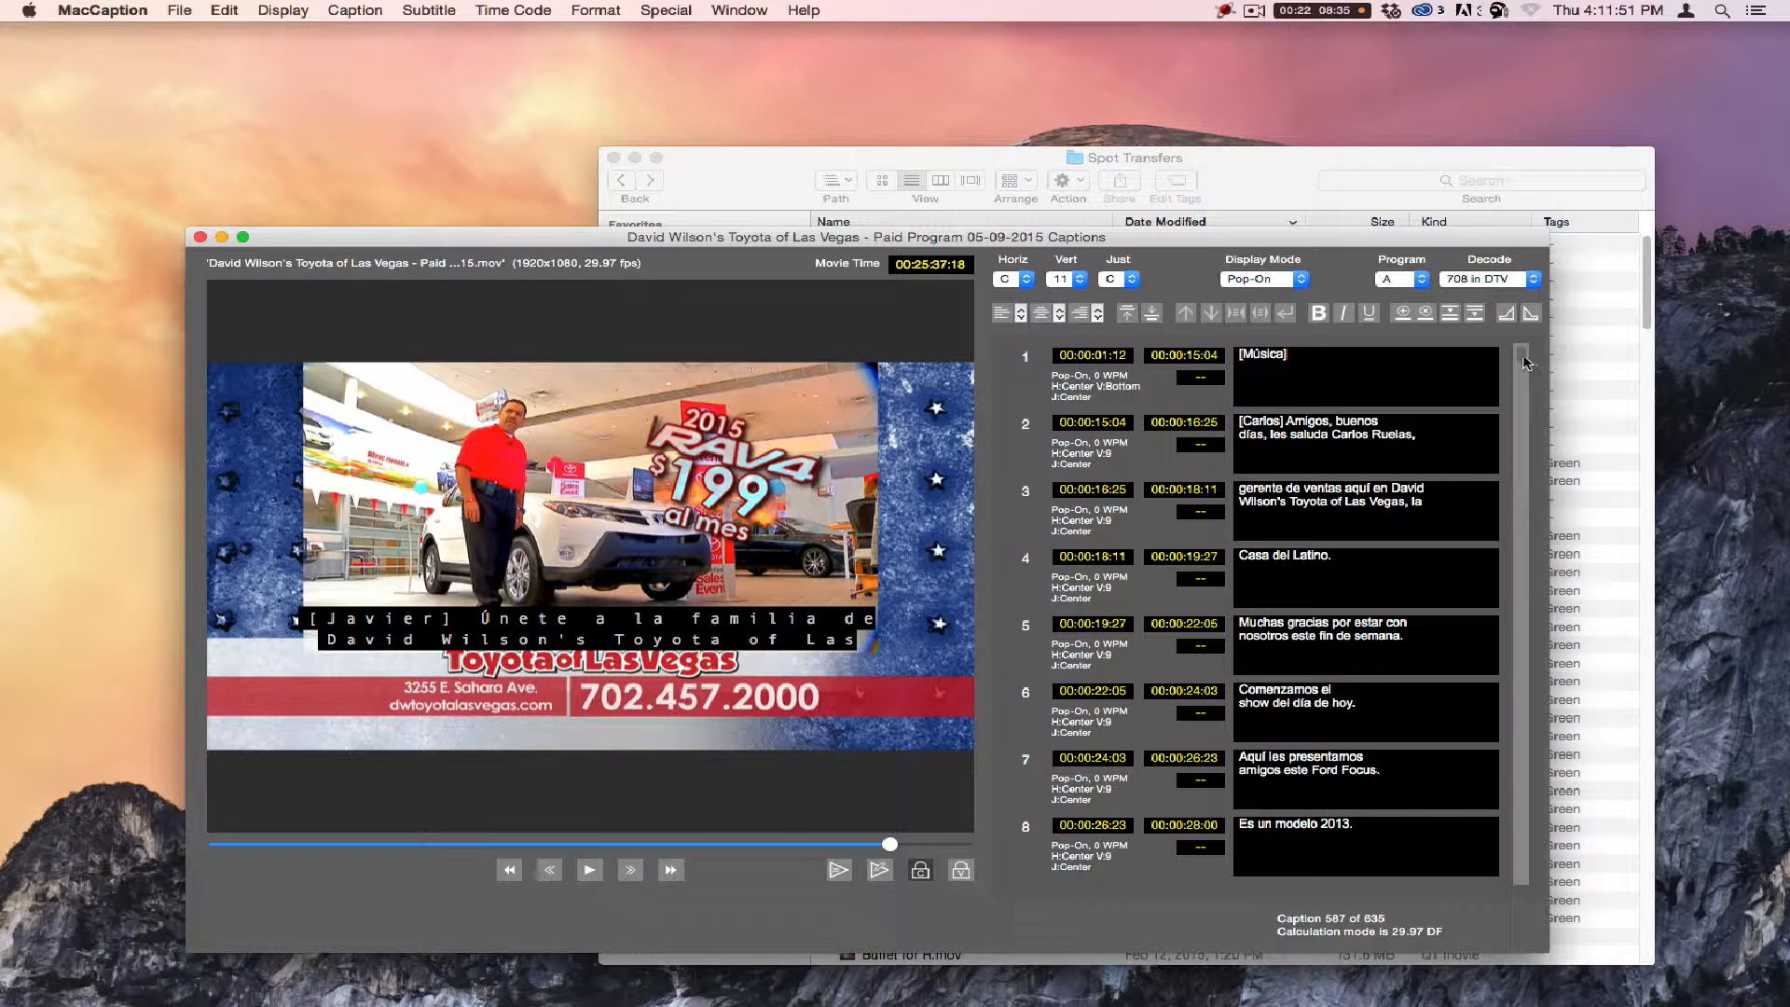
scroll(1525, 364, "down", 2)
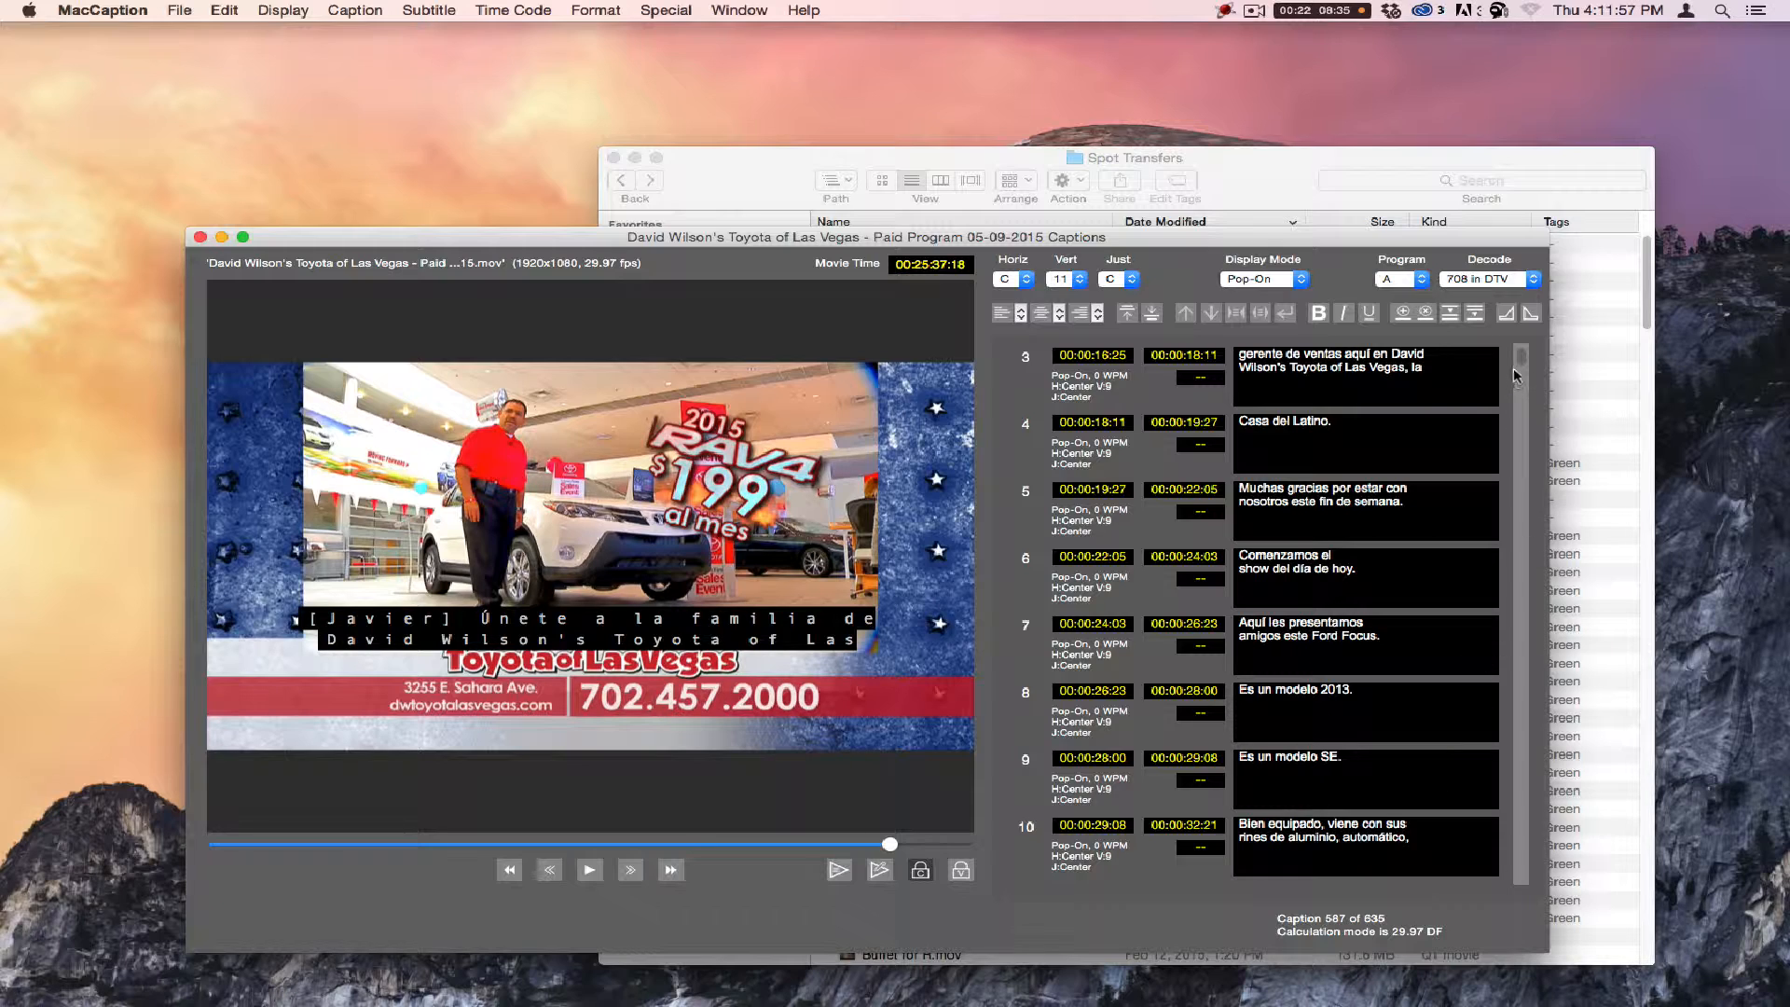
left_click_drag(1525, 363, 1525, 415)
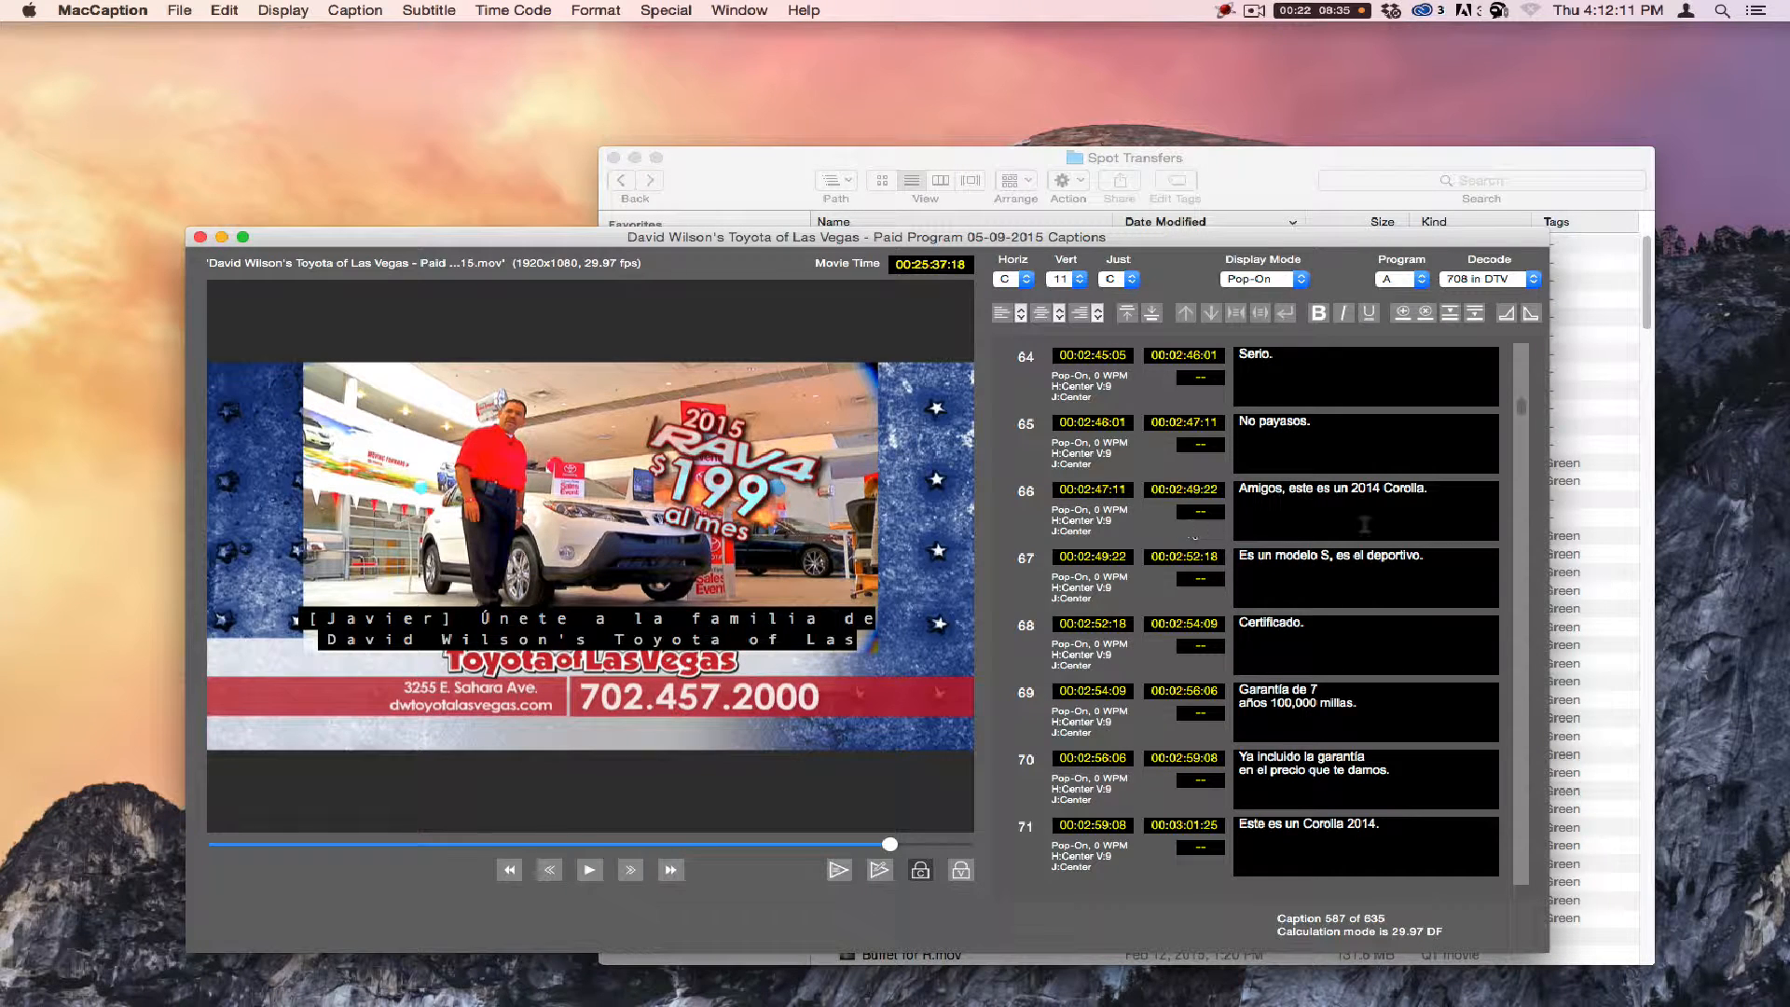
Step: Play the captioned movie from about 00:05:27 to check caption timing, stop playback at caption 152, and review the captions that follow
left_click(325, 844)
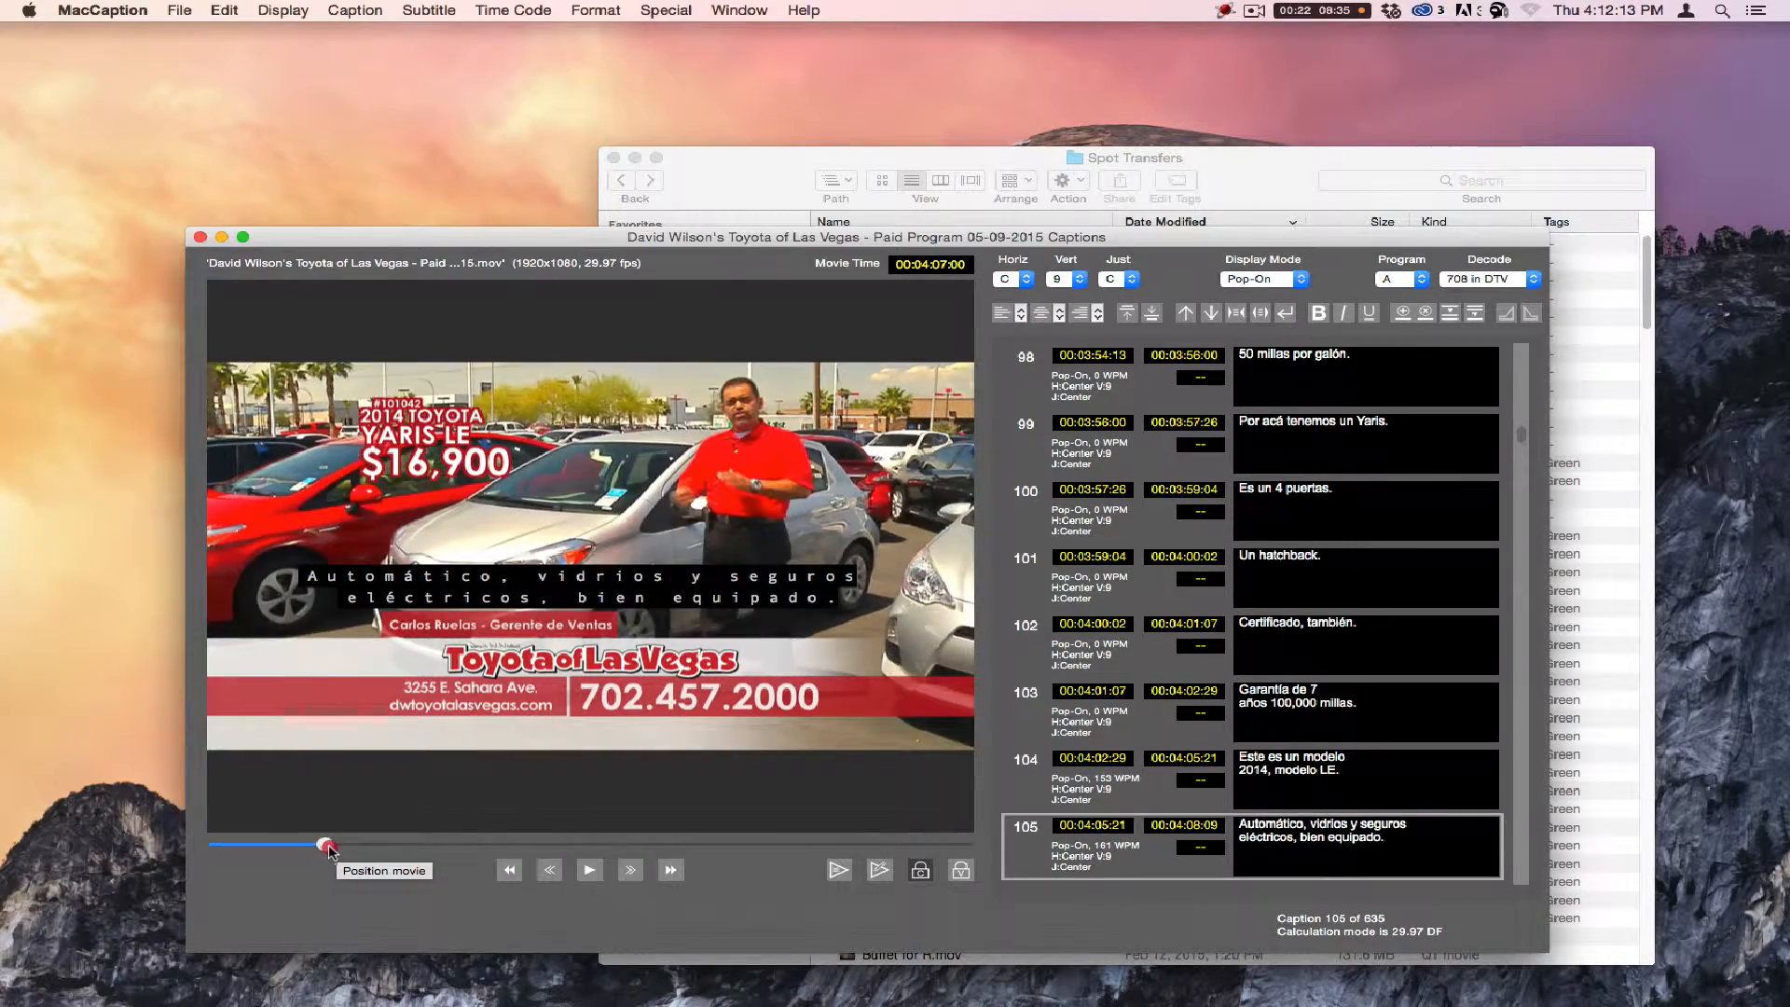
mouse_move(327, 844)
left_mouse_down()
mouse_move(374, 845)
mouse_move(359, 844)
left_mouse_up()
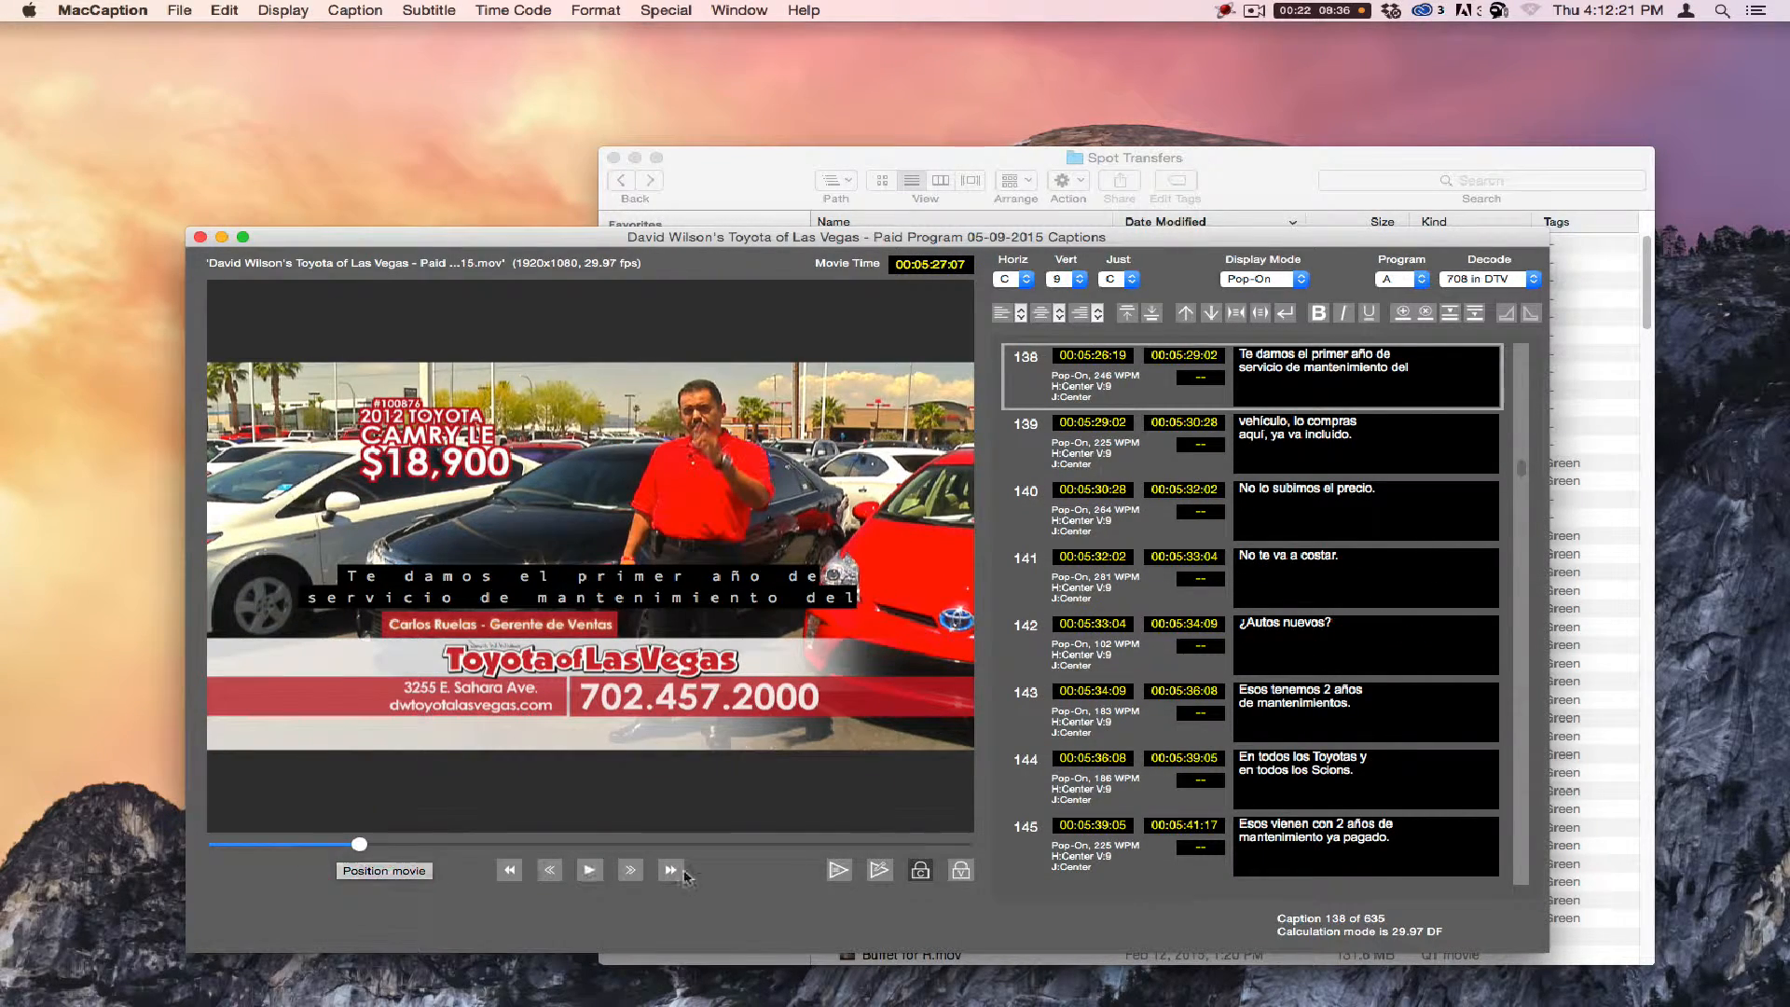
left_click(838, 870)
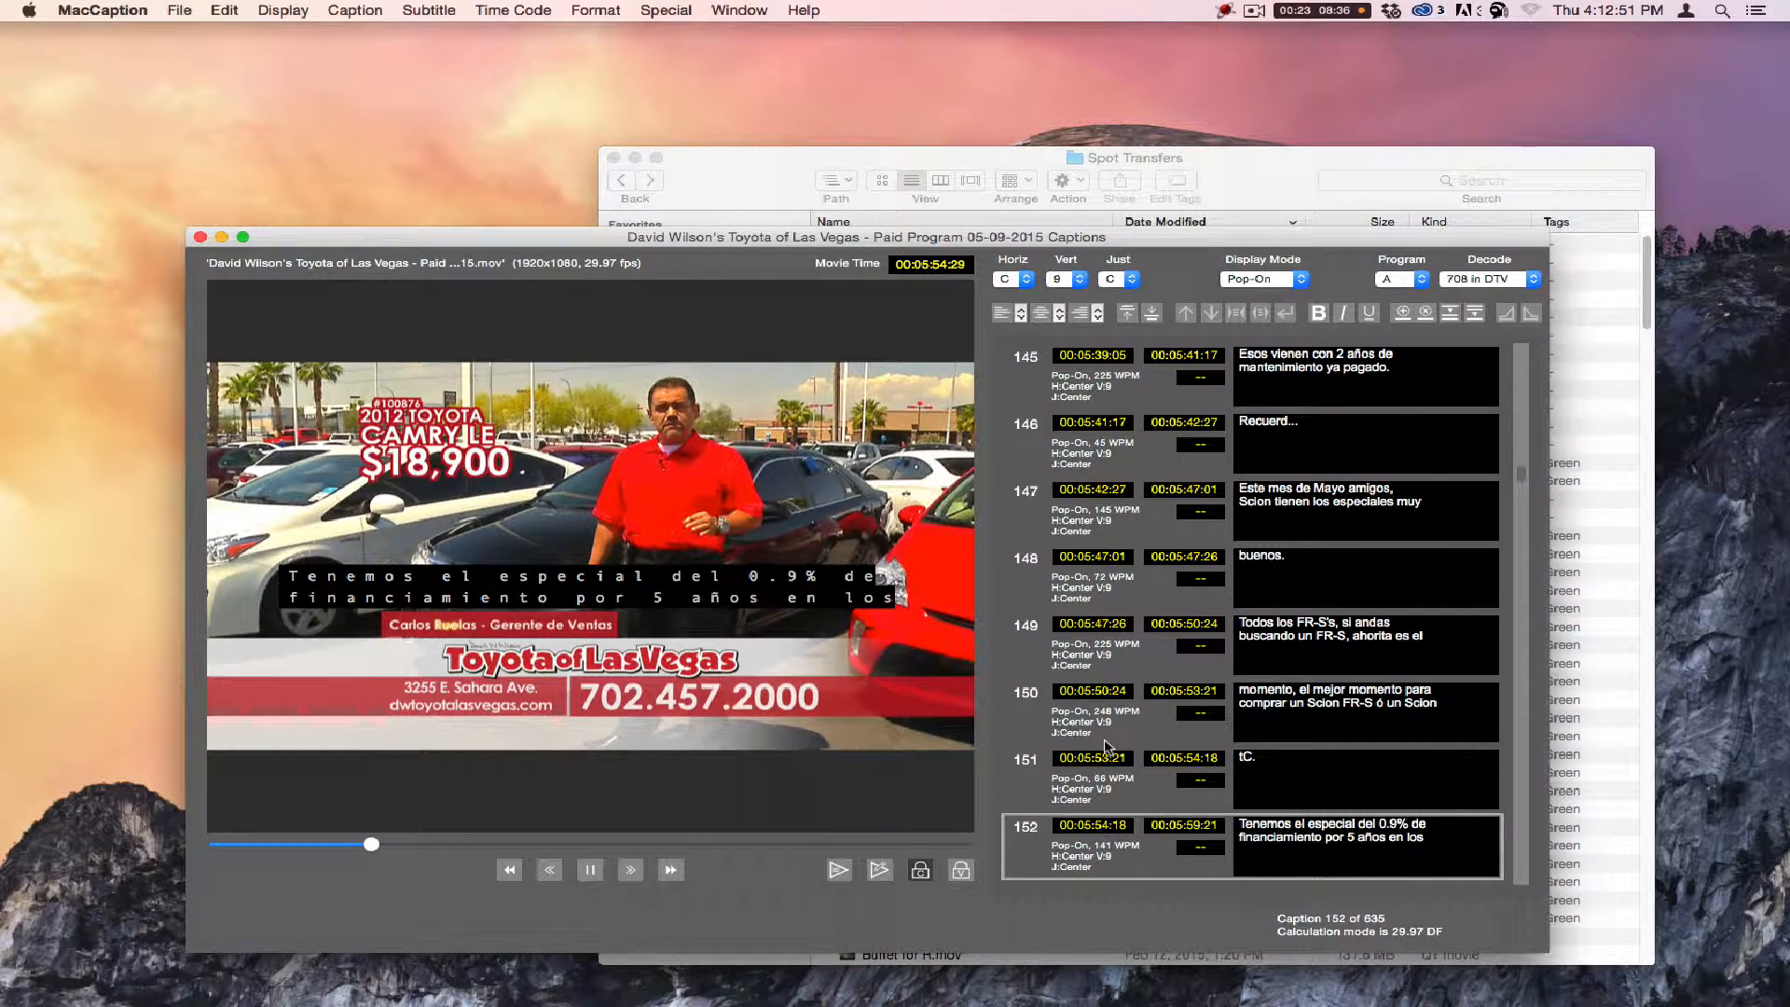
left_click(594, 874)
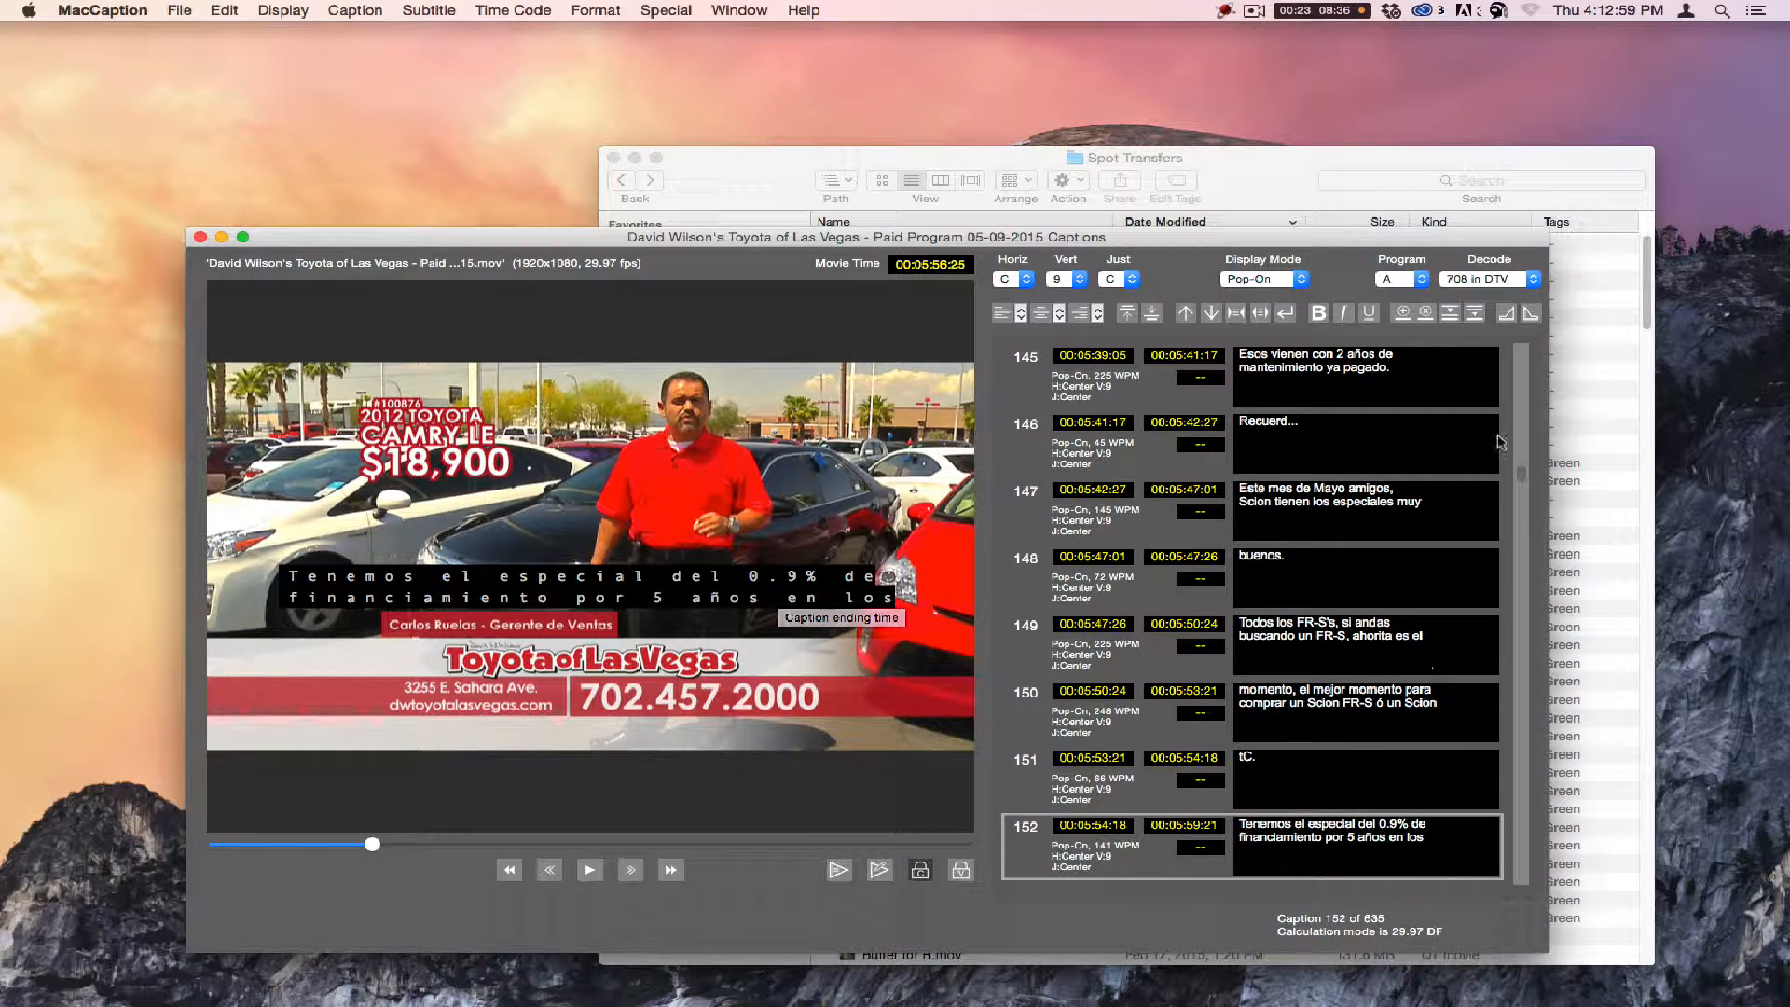
left_click(1525, 483)
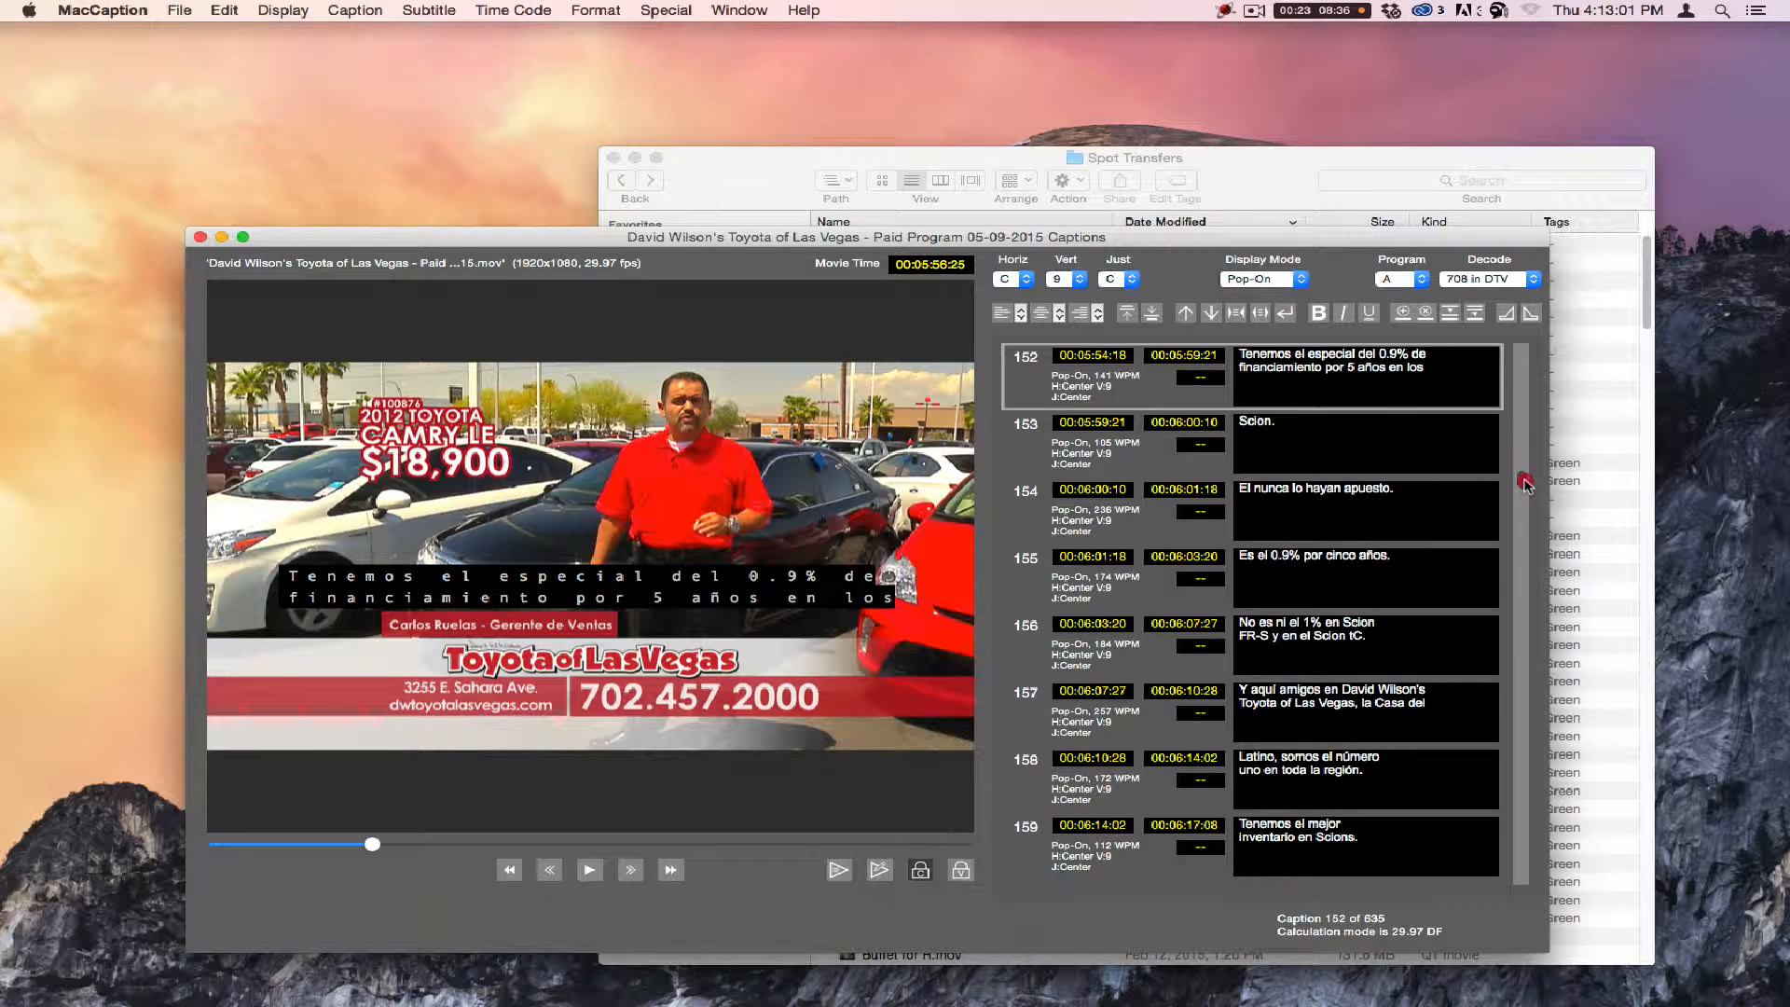
left_click(1525, 483)
scroll(1525, 483, "down", 1)
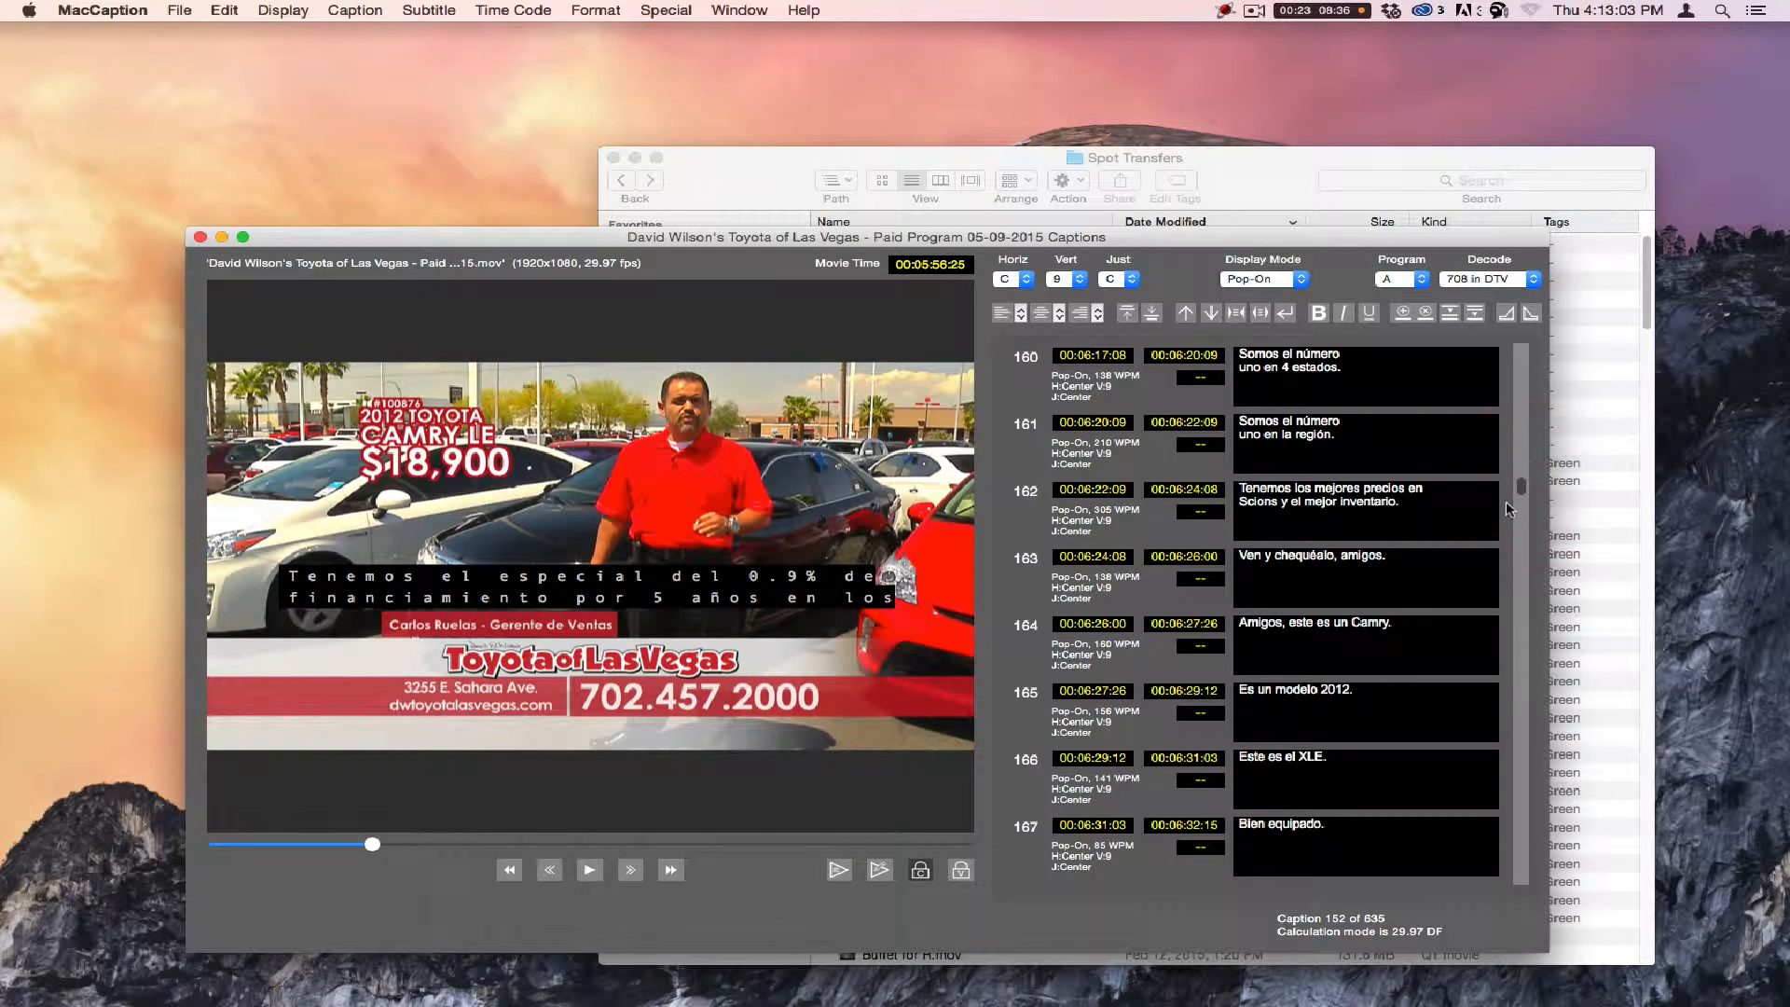